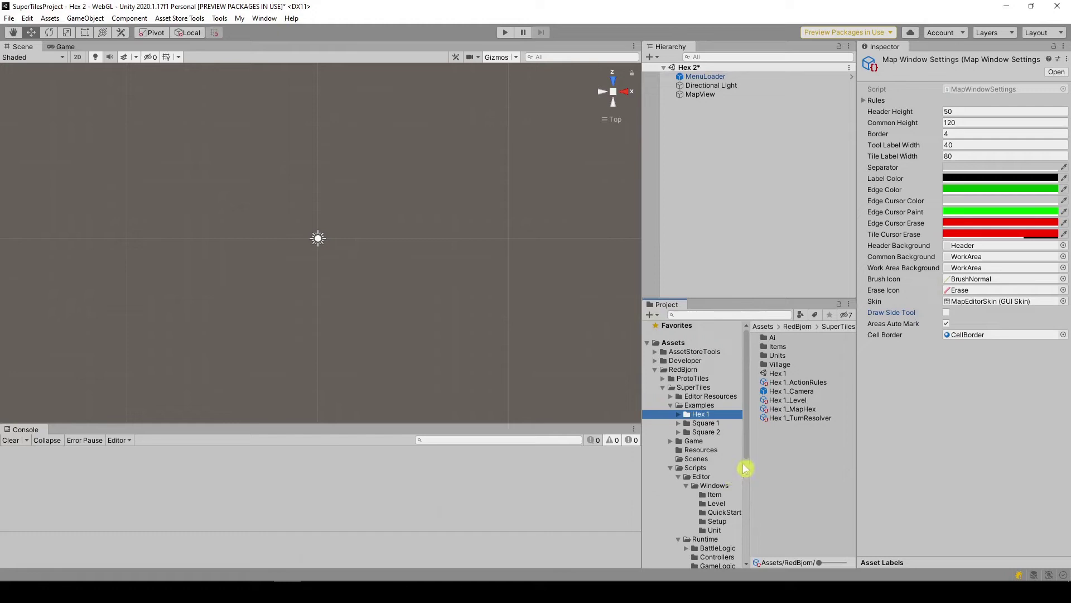
# Step: Show the Square 2 example assets and briefly test-run the Choose Level menu in Play mode
pyautogui.click(715, 429)
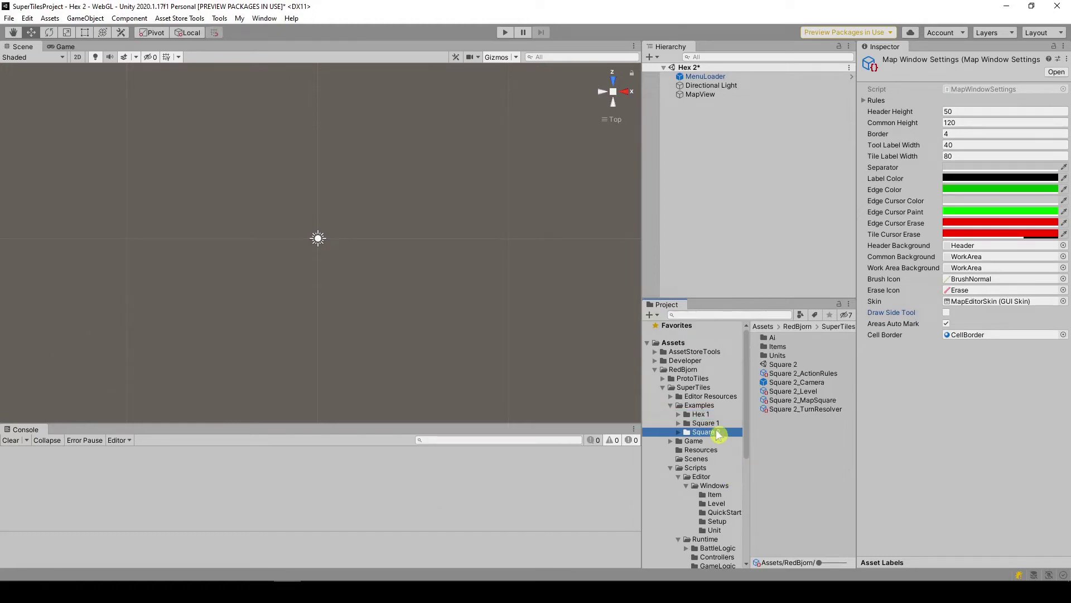
pyautogui.click(505, 32)
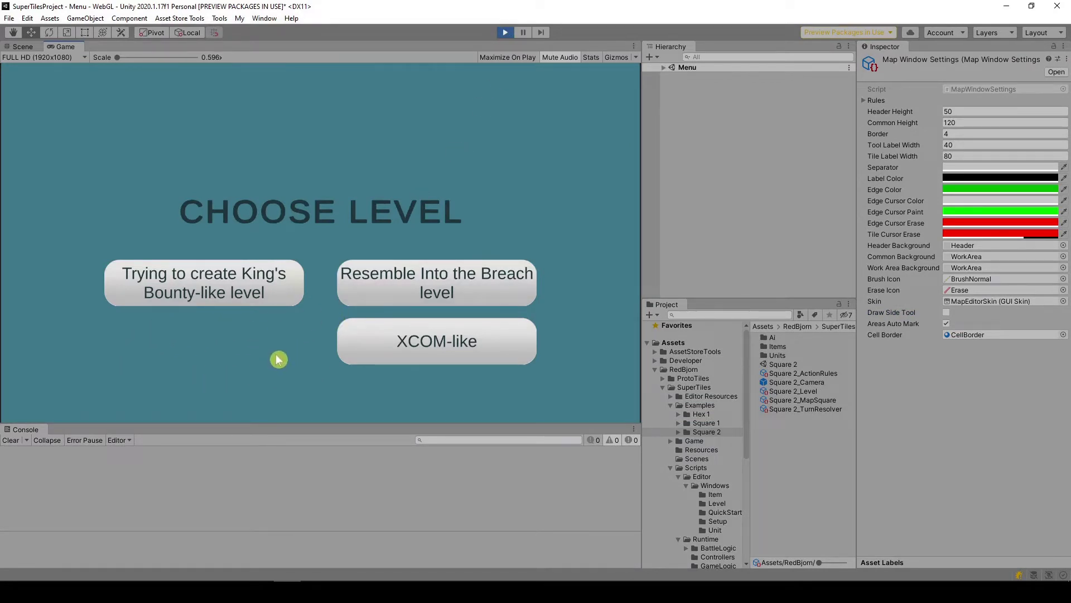
pyautogui.click(505, 33)
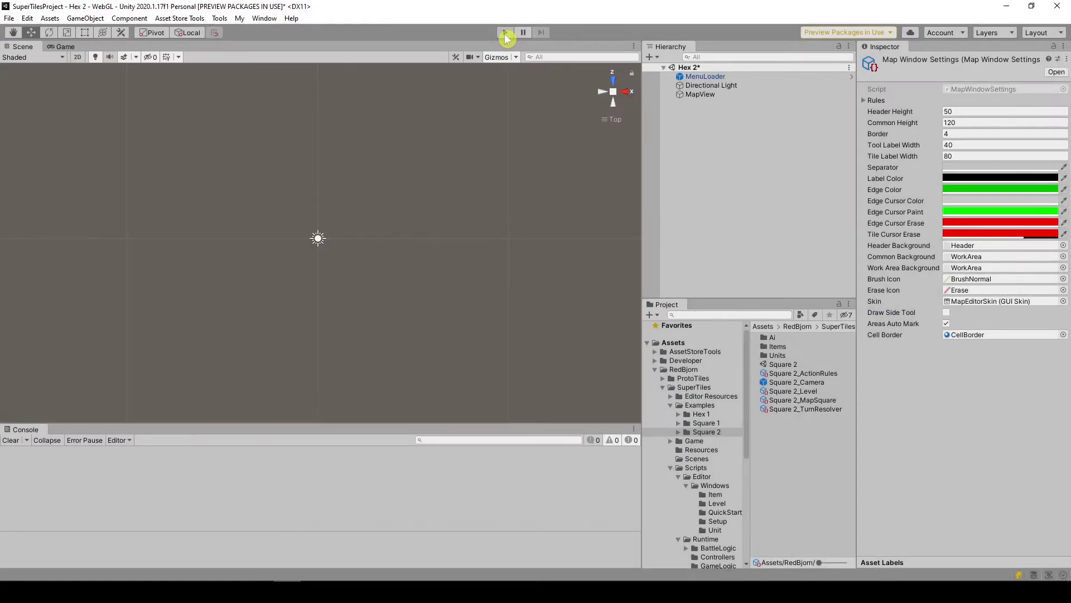
pyautogui.click(219, 19)
# Step: In the Quick Start window, set the folder path to /SuperTiles/Examples/Hex 2
pyautogui.moveTo(245, 32)
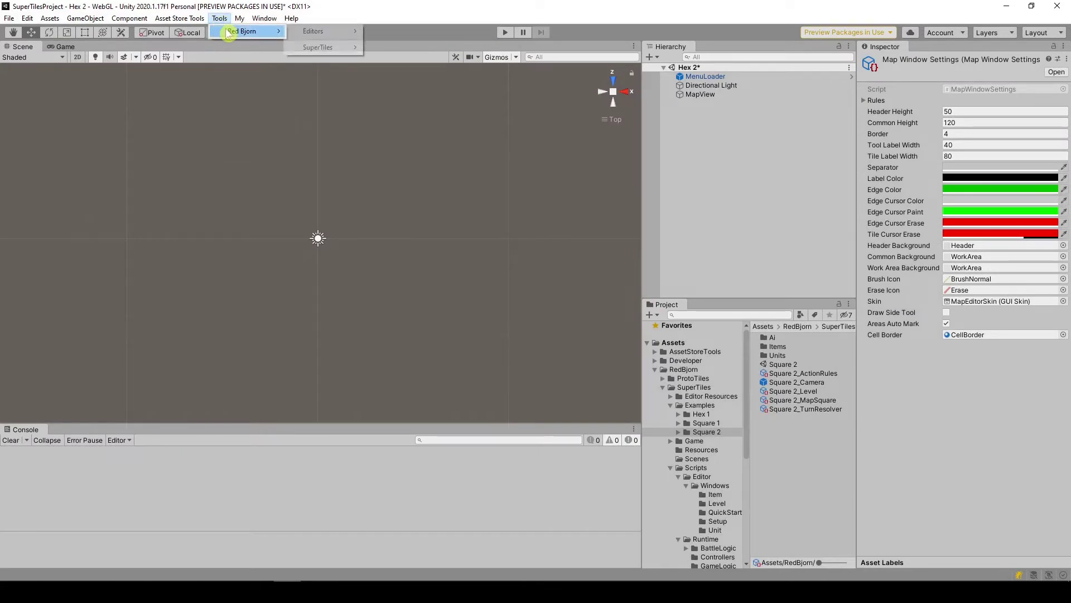
pyautogui.moveTo(319, 34)
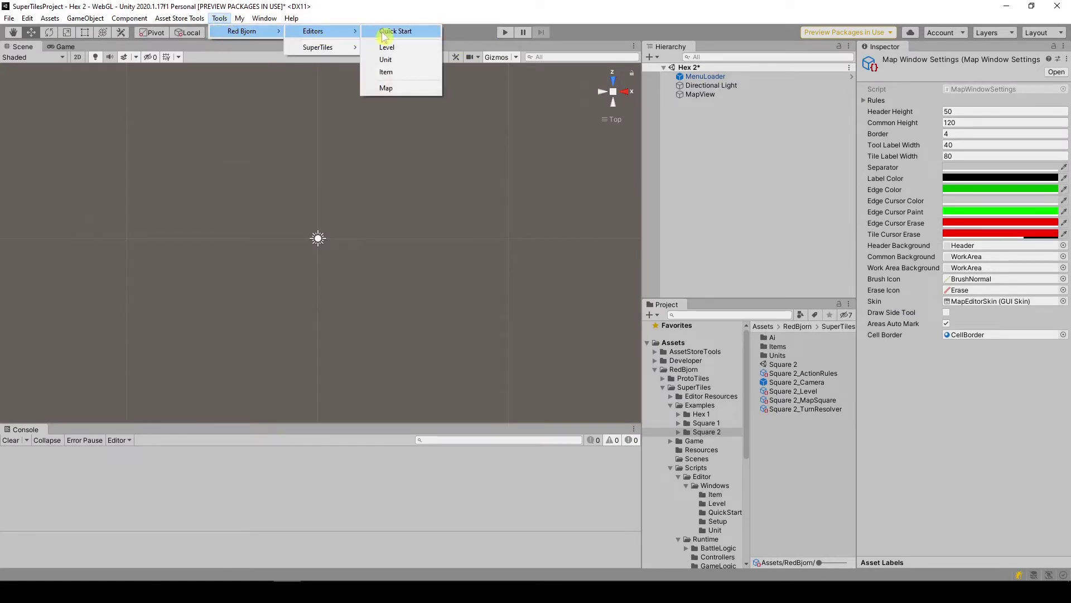
pyautogui.click(395, 32)
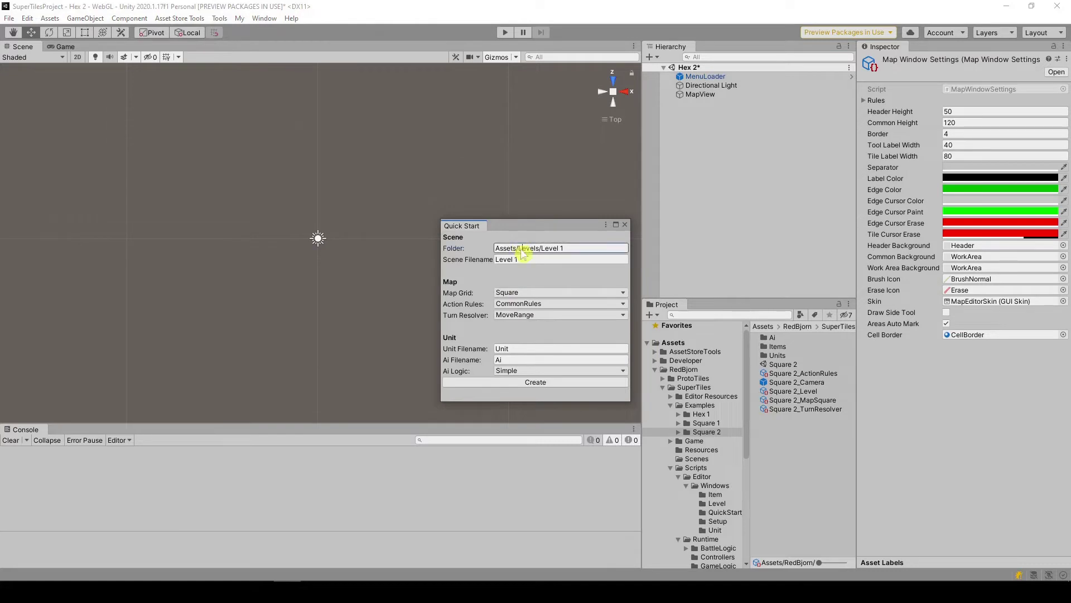
pyautogui.moveTo(521, 248); pyautogui.dragTo(598, 258)
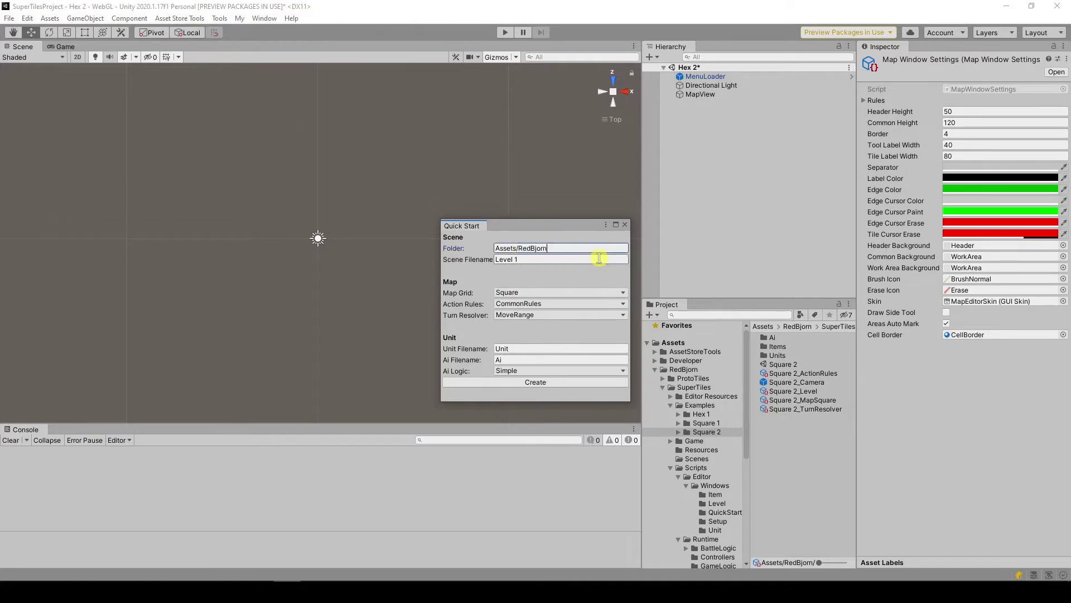
pyautogui.write('/SuperTiles/')
pyautogui.write('Examples/Hex 2')
pyautogui.press('Tab')
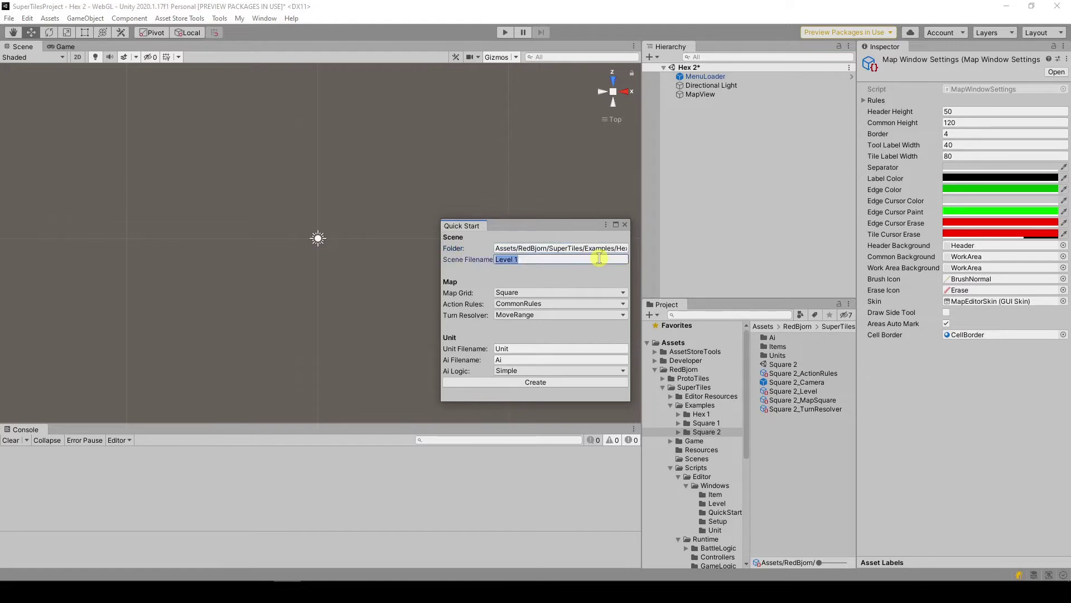
pyautogui.write('Hex 2')
# Step: Choose the Hex map grid, Squad turn resolver and unit filename AllyPawn, then create the level
pyautogui.click(574, 293)
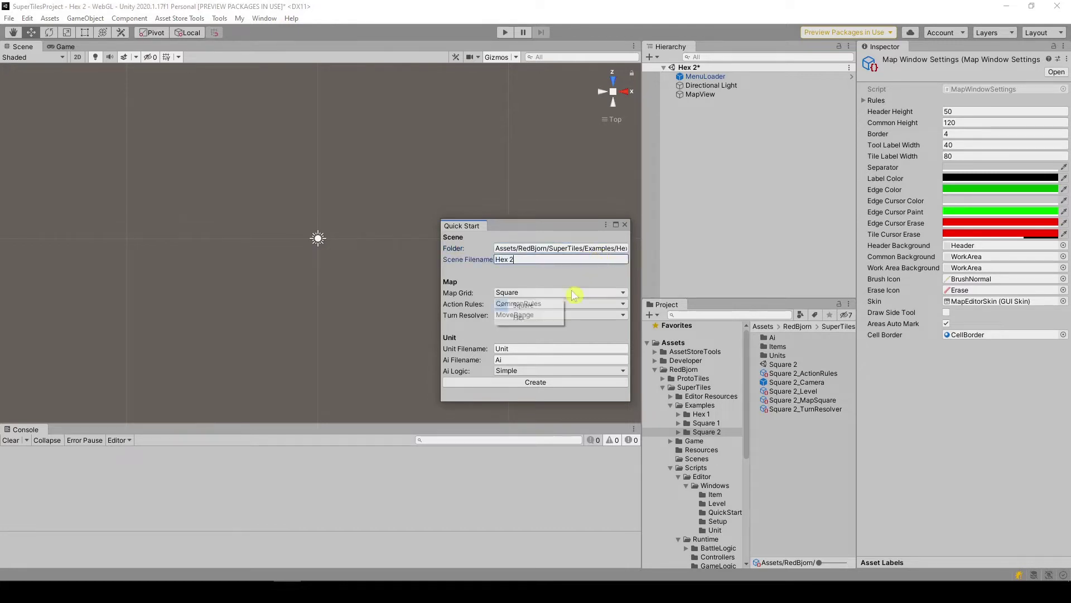
pyautogui.click(536, 316)
pyautogui.click(554, 315)
pyautogui.click(554, 340)
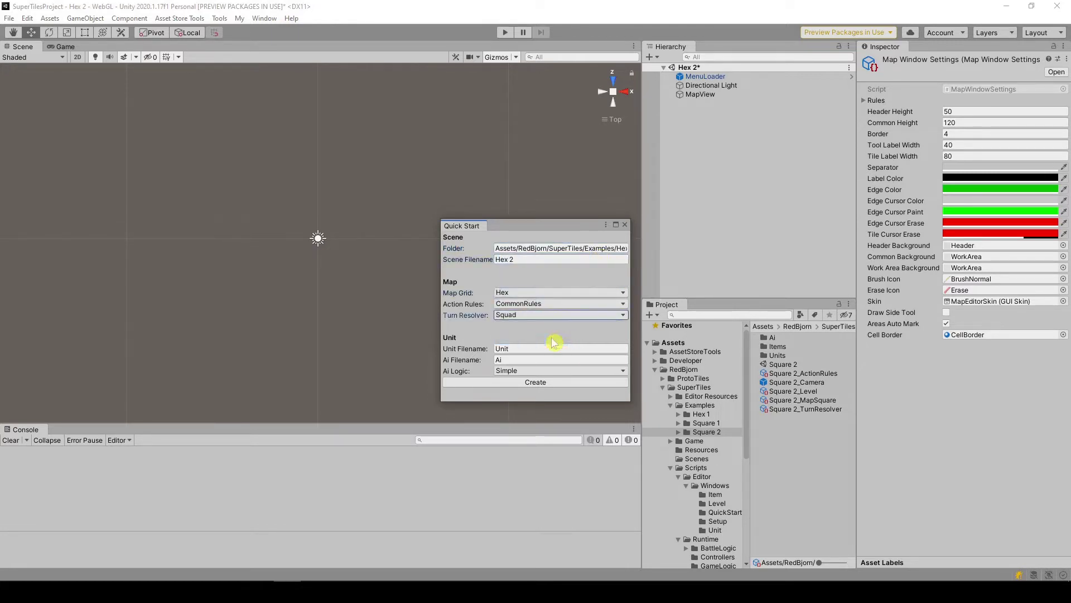
pyautogui.click(540, 347)
pyautogui.write('AllyPaw')
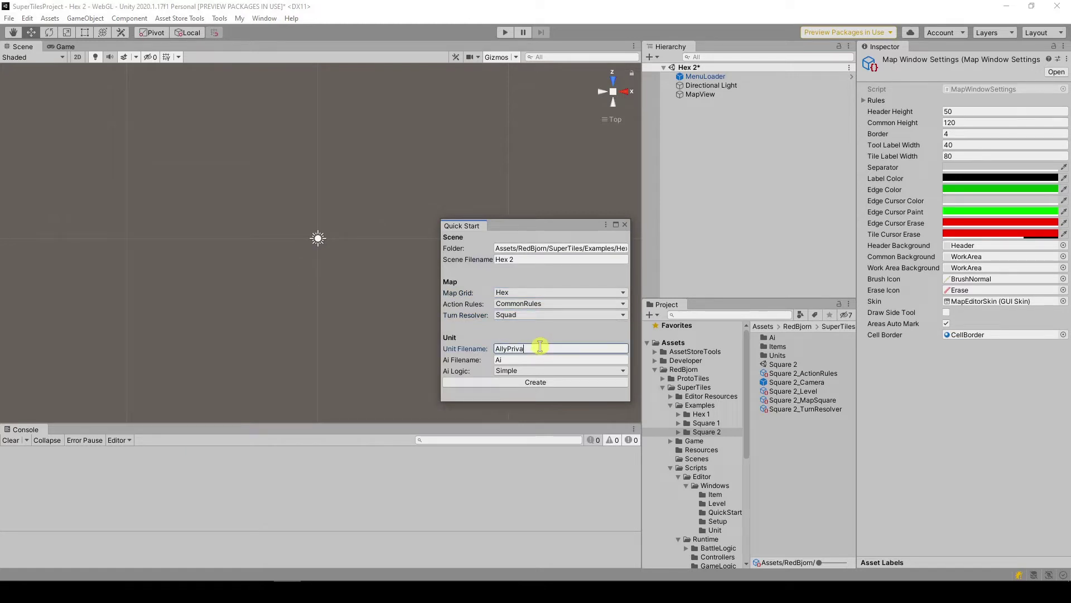
pyautogui.write('n')
pyautogui.click(548, 382)
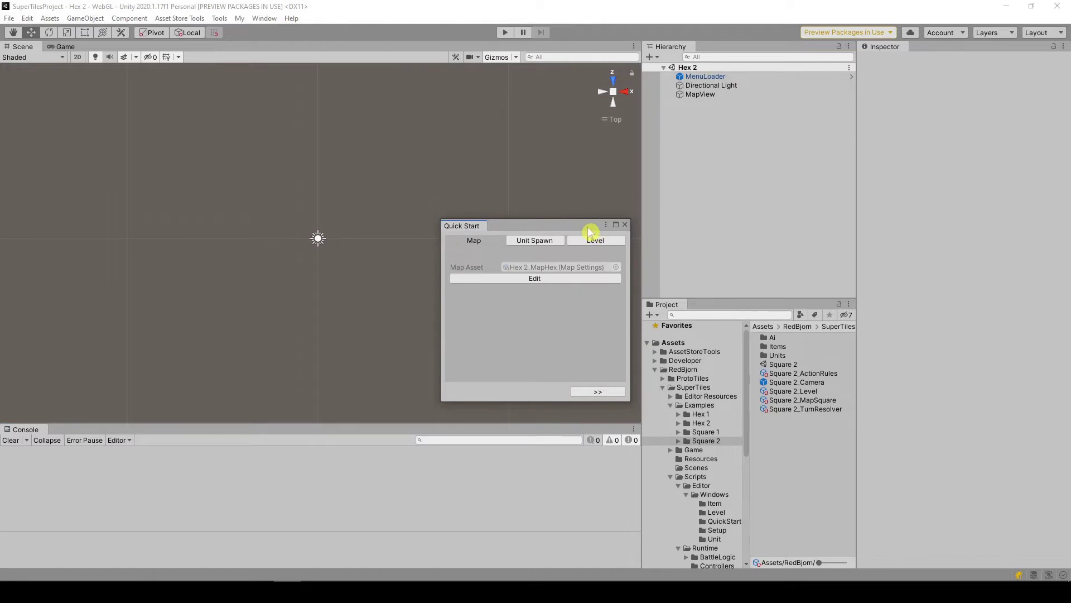
# Step: Open the Map Editor and add a bright-green Grass preset using the GrassHex prefab
pyautogui.moveTo(593, 226)
pyautogui.mouseDown()
pyautogui.moveTo(953, 183)
pyautogui.moveTo(1022, 96)
pyautogui.mouseUp()
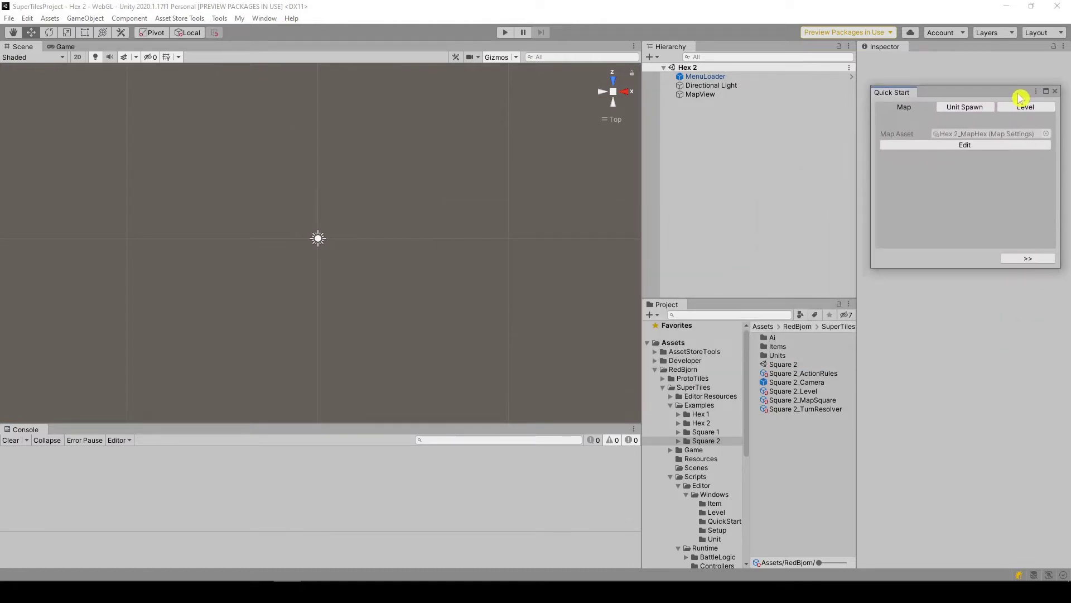
pyautogui.click(997, 146)
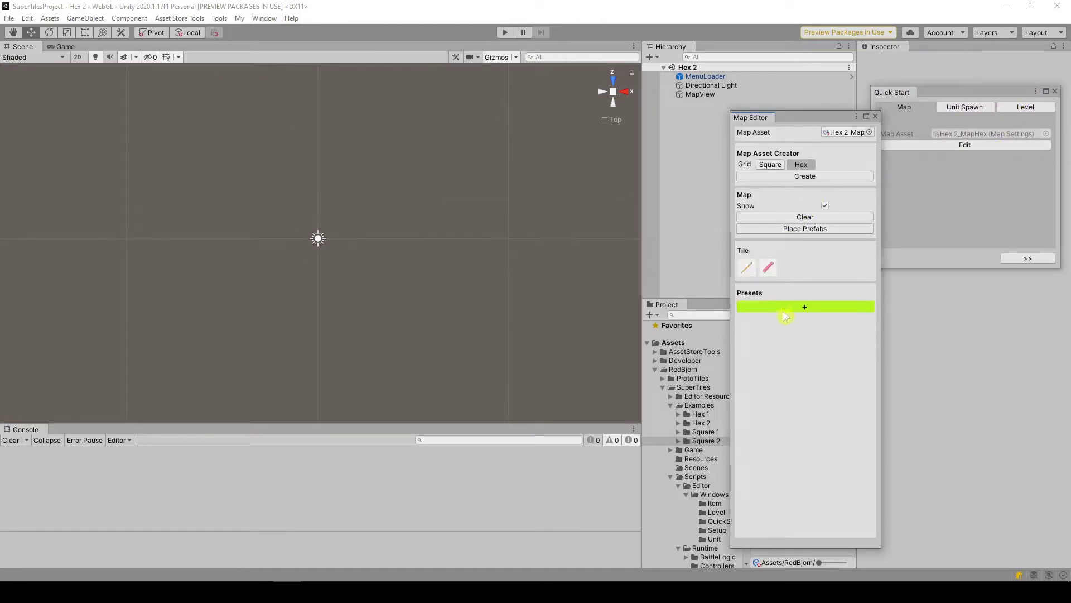
pyautogui.click(783, 310)
pyautogui.click(818, 317)
pyautogui.write('Gra')
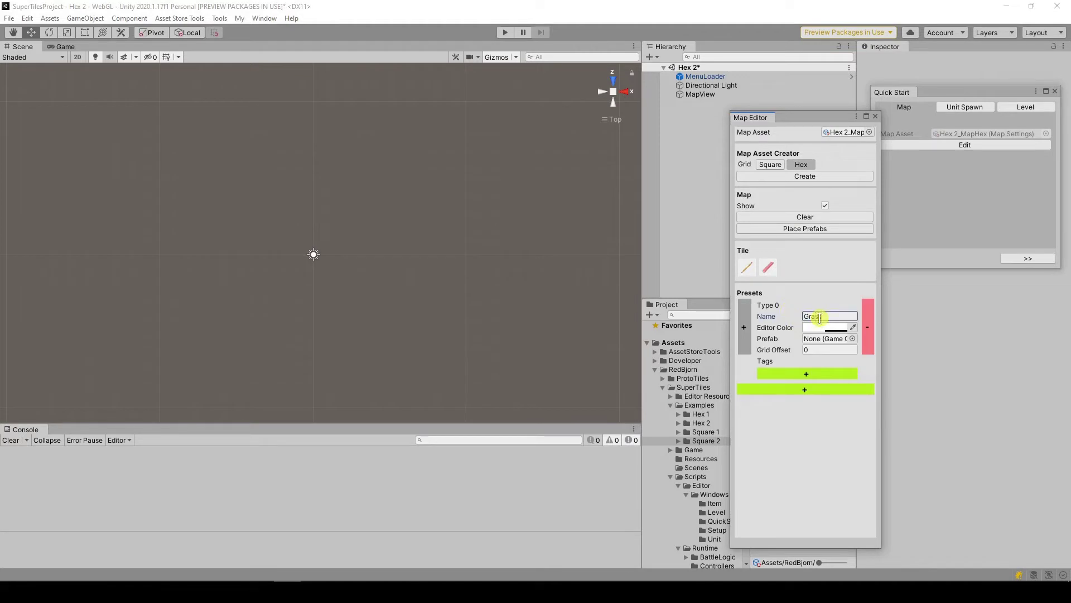
pyautogui.write('s')
pyautogui.click(825, 328)
pyautogui.click(855, 354)
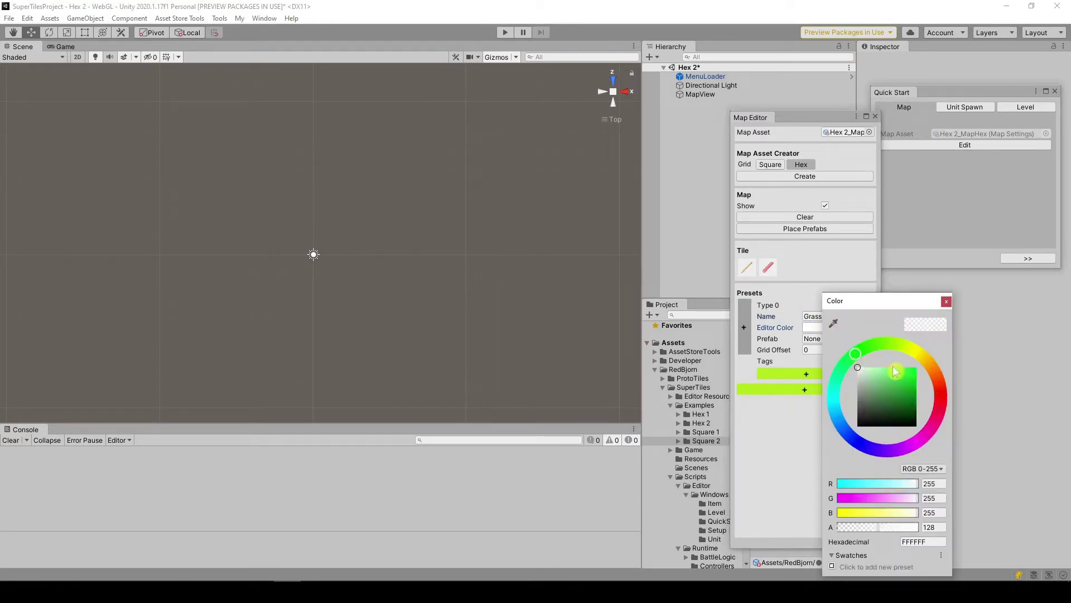
pyautogui.moveTo(895, 371); pyautogui.dragTo(944, 339)
pyautogui.click(946, 302)
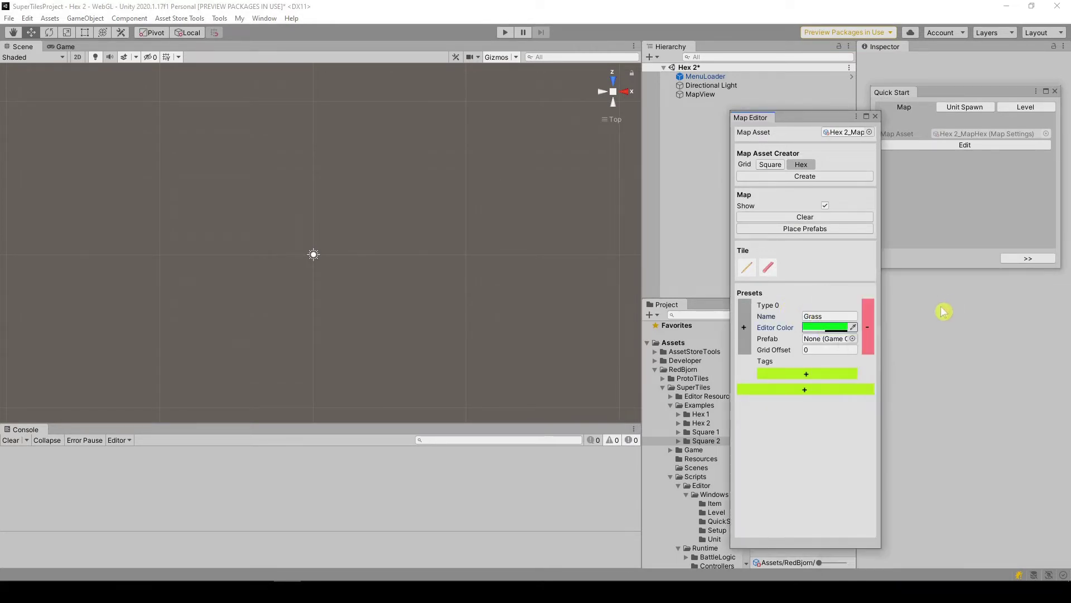
pyautogui.click(857, 339)
pyautogui.write('Gra')
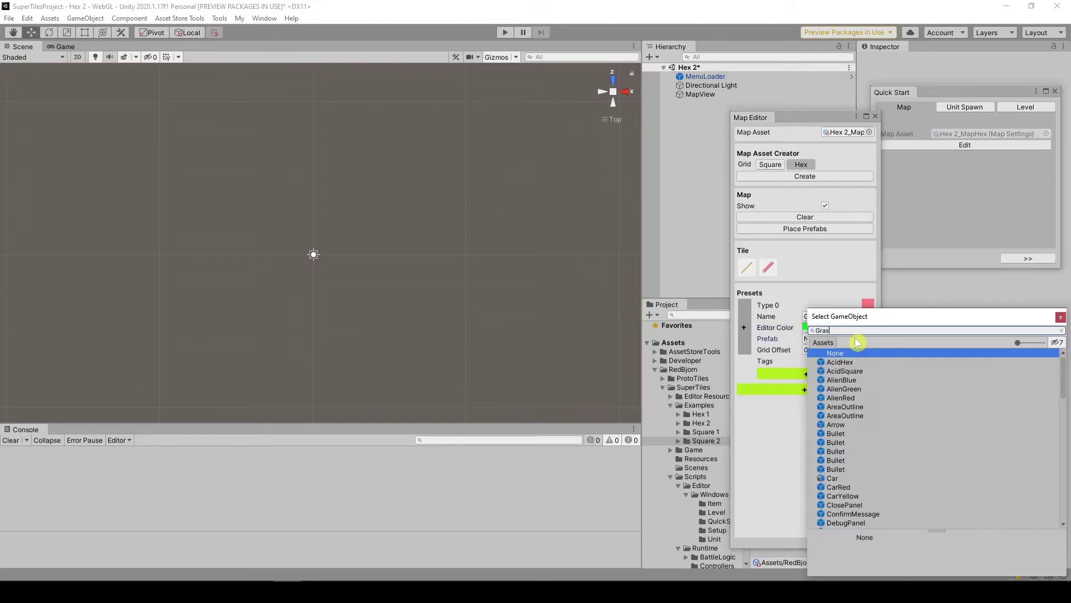
pyautogui.write('s')
pyautogui.doubleClick(856, 362)
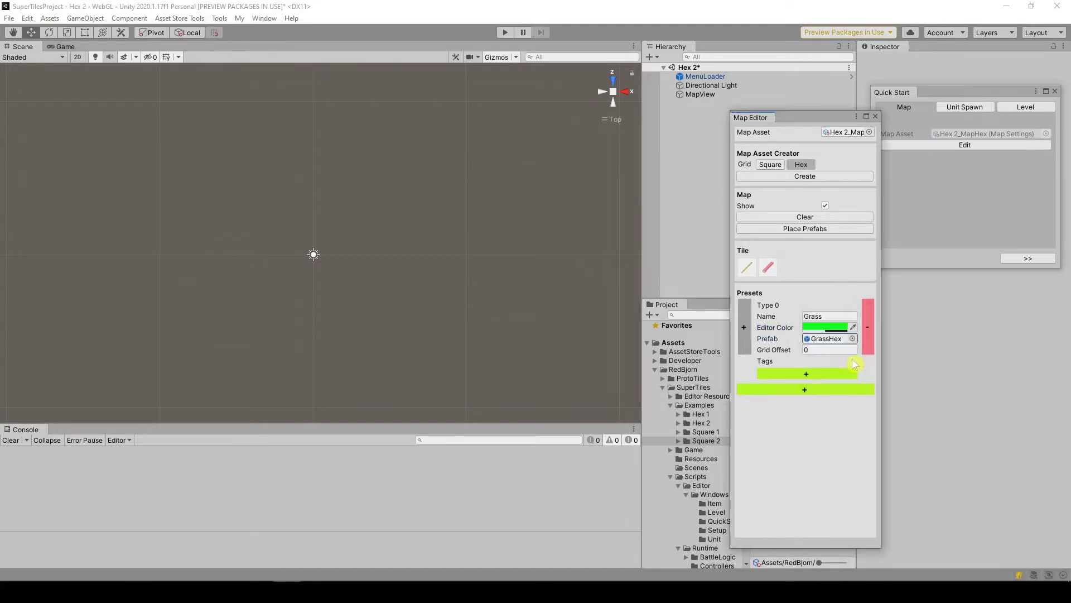
# Step: Add a yellow Field preset with the FieldHex prefab, and start a third preset
pyautogui.click(835, 392)
pyautogui.click(833, 398)
pyautogui.write('Ground')
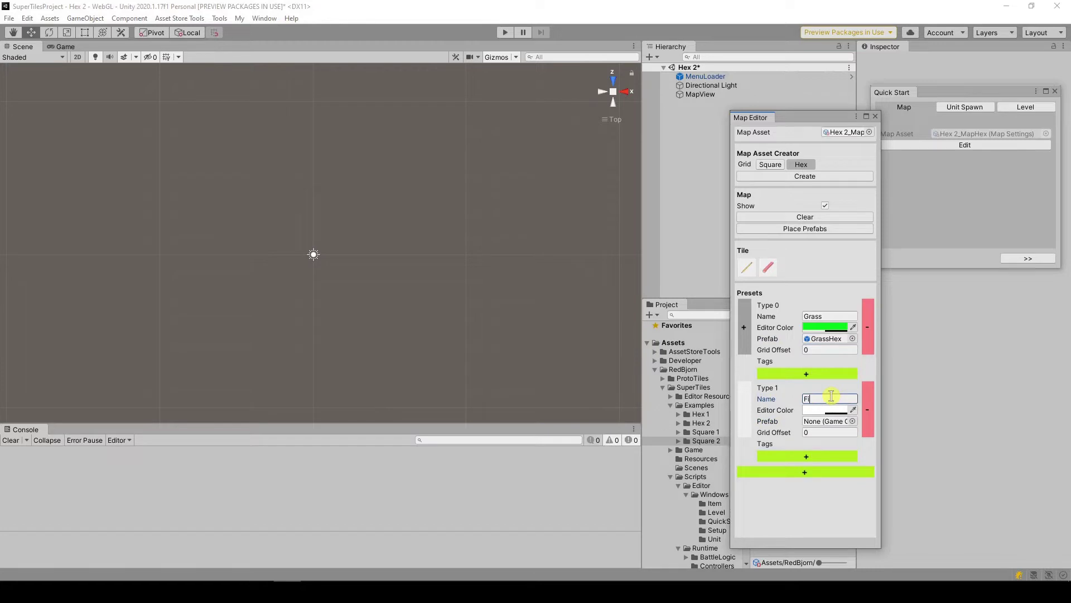
pyautogui.click(831, 410)
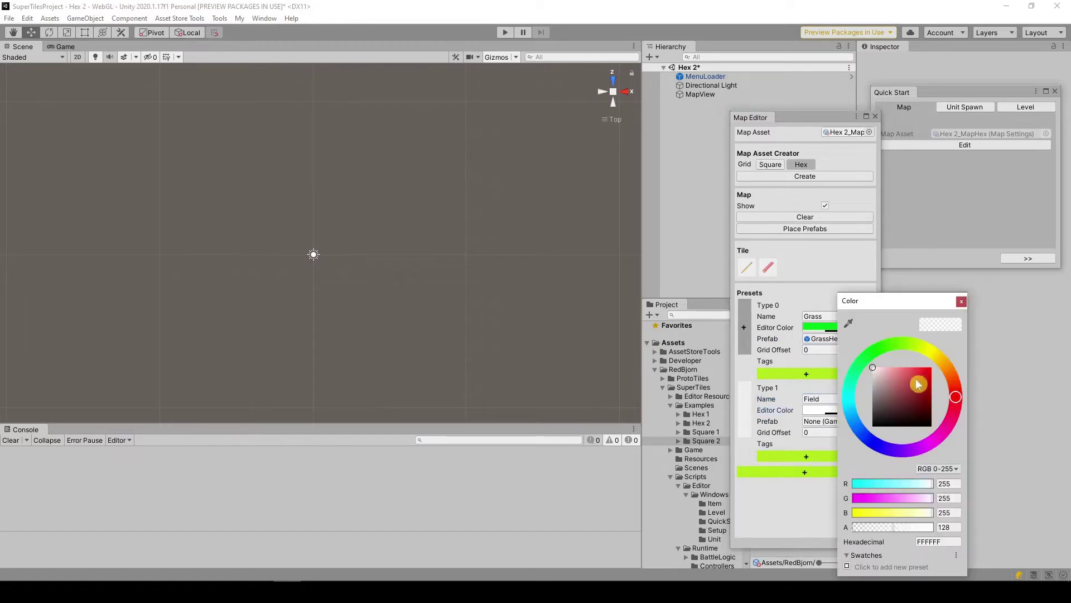
pyautogui.click(937, 357)
pyautogui.moveTo(931, 375); pyautogui.dragTo(935, 368)
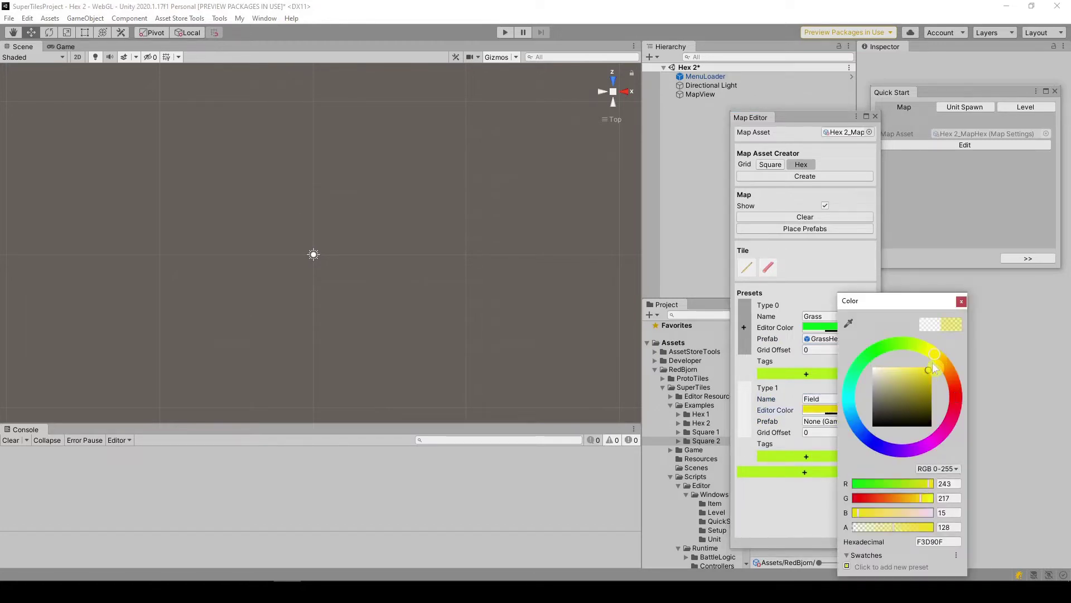
pyautogui.click(960, 302)
pyautogui.click(853, 423)
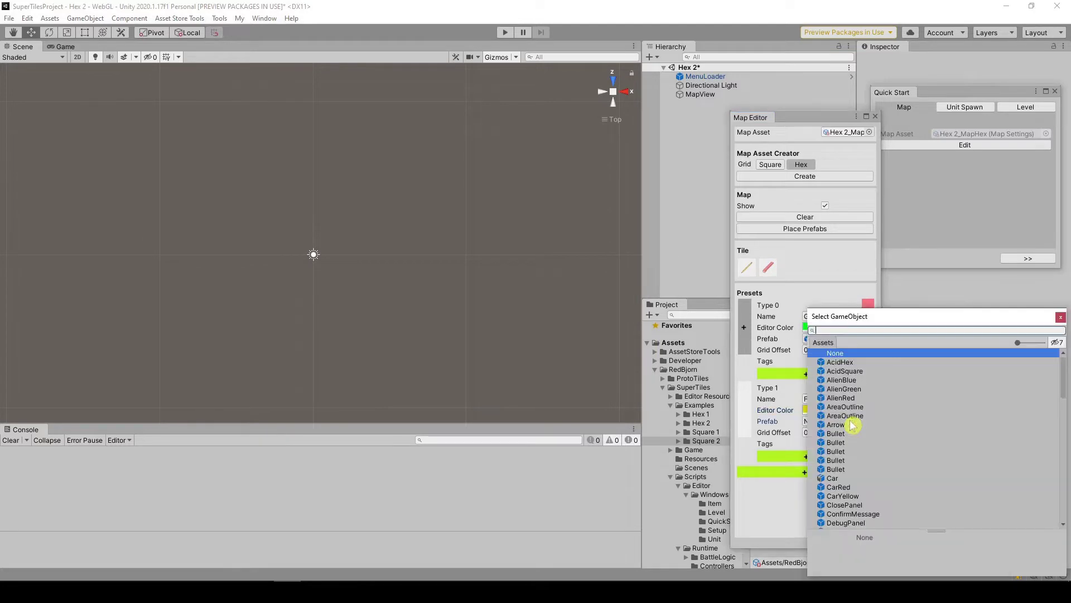
pyautogui.write('Field')
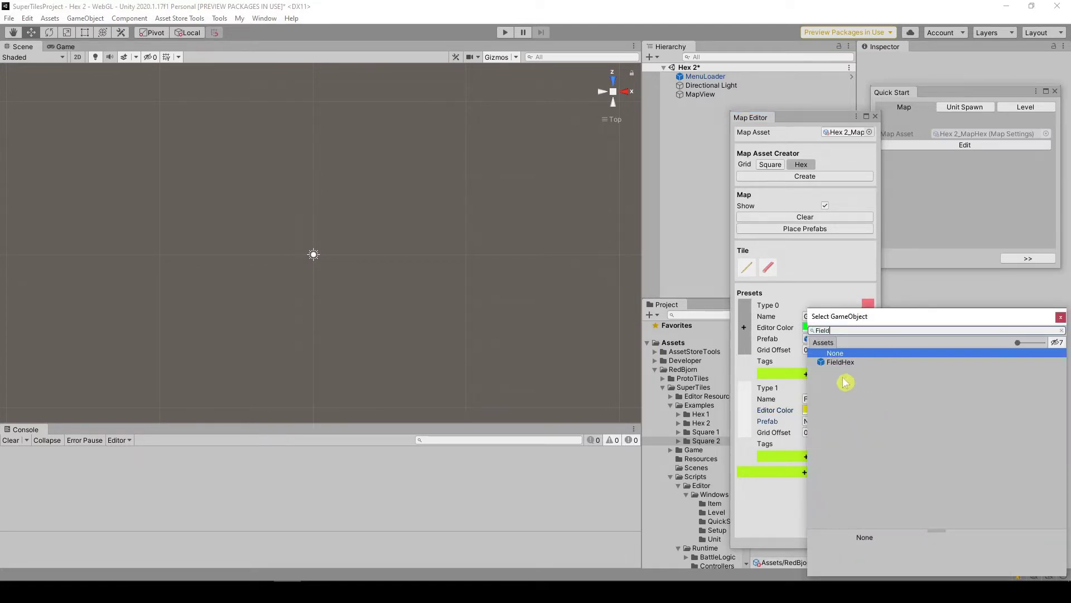
pyautogui.click(851, 363)
pyautogui.doubleClick(851, 363)
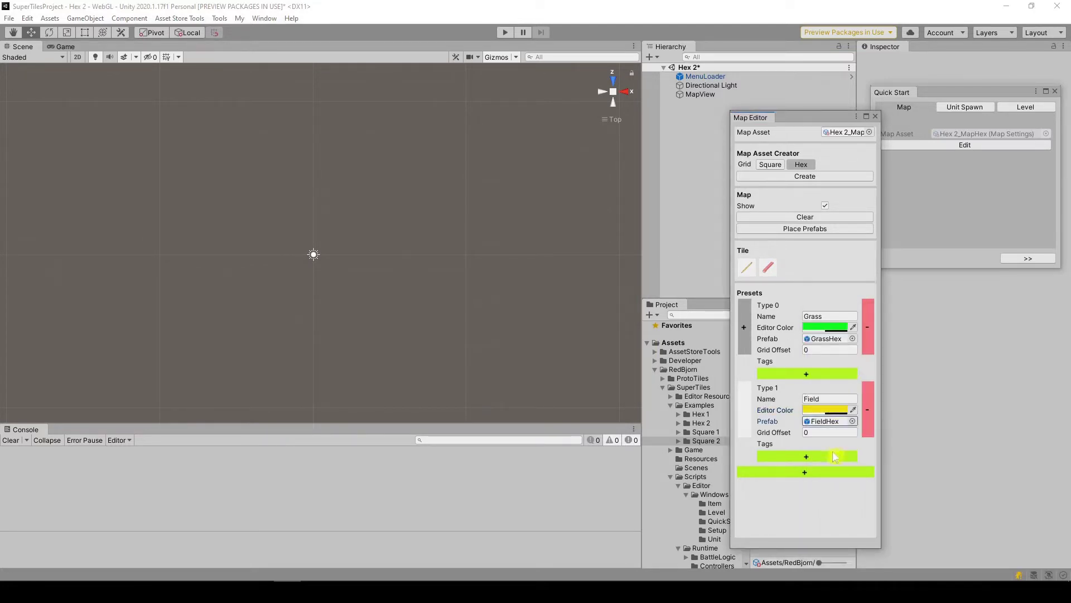
pyautogui.click(831, 472)
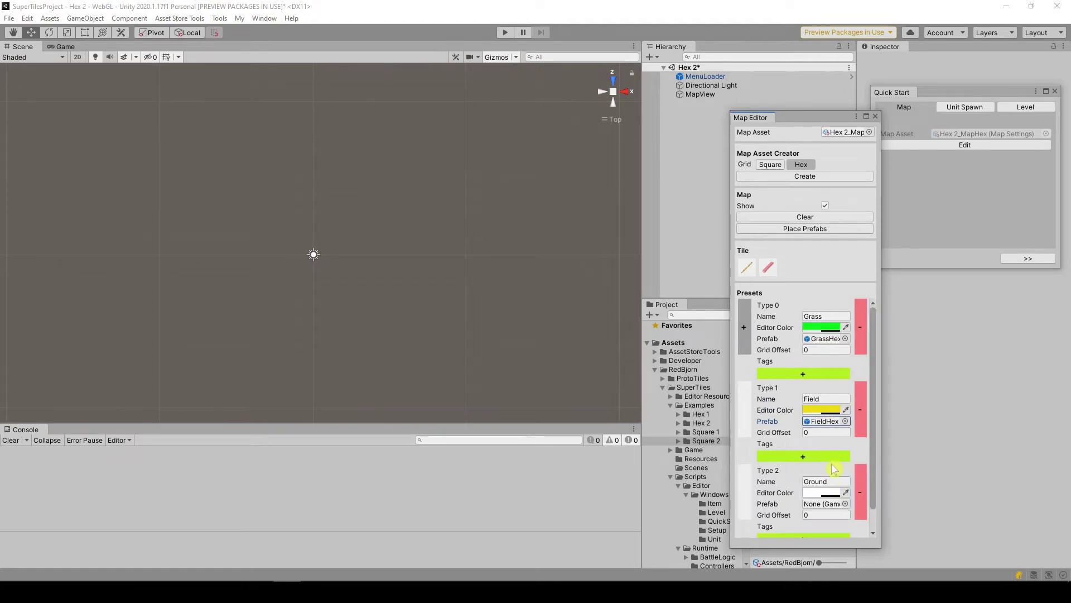
# Step: Make the third preset a dark-green Forest type with ForestHex prefab, tagged NotMovable
pyautogui.click(831, 481)
pyautogui.write('Ground')
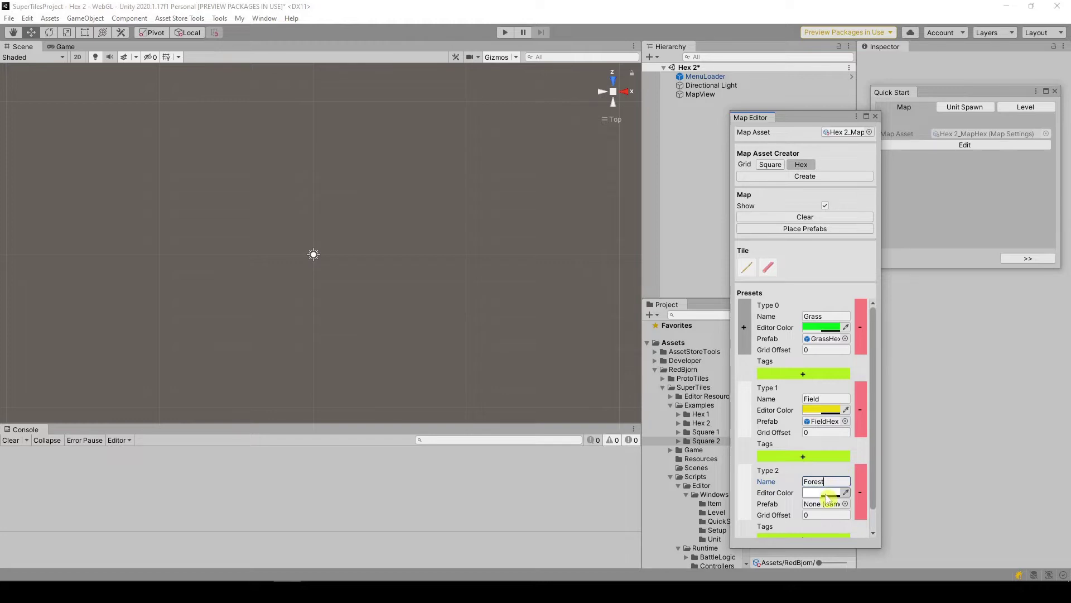
pyautogui.click(827, 492)
pyautogui.click(861, 354)
pyautogui.moveTo(901, 379); pyautogui.dragTo(893, 403)
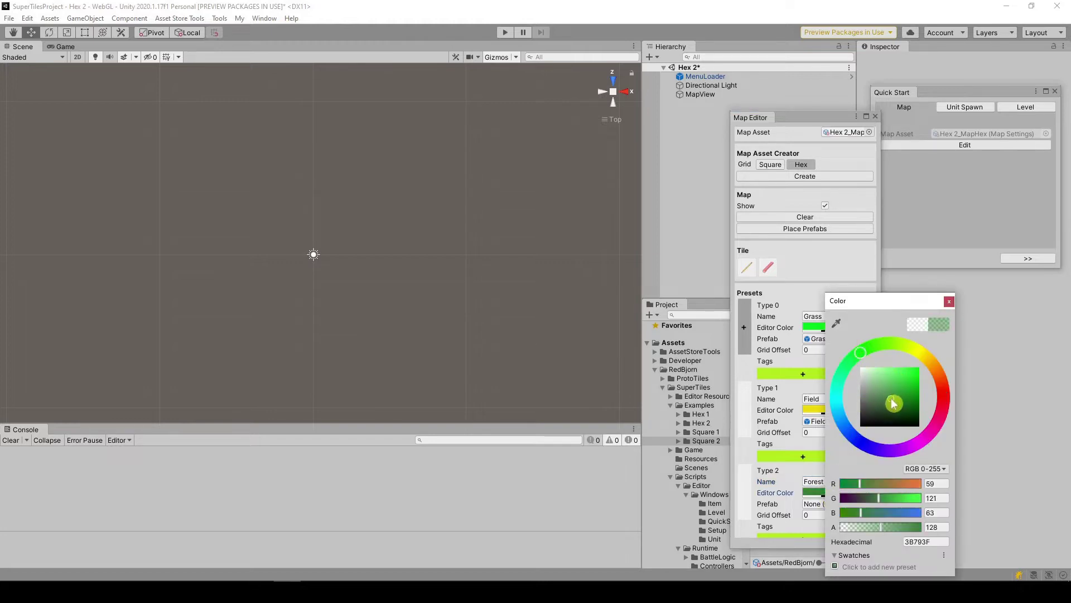
pyautogui.click(949, 302)
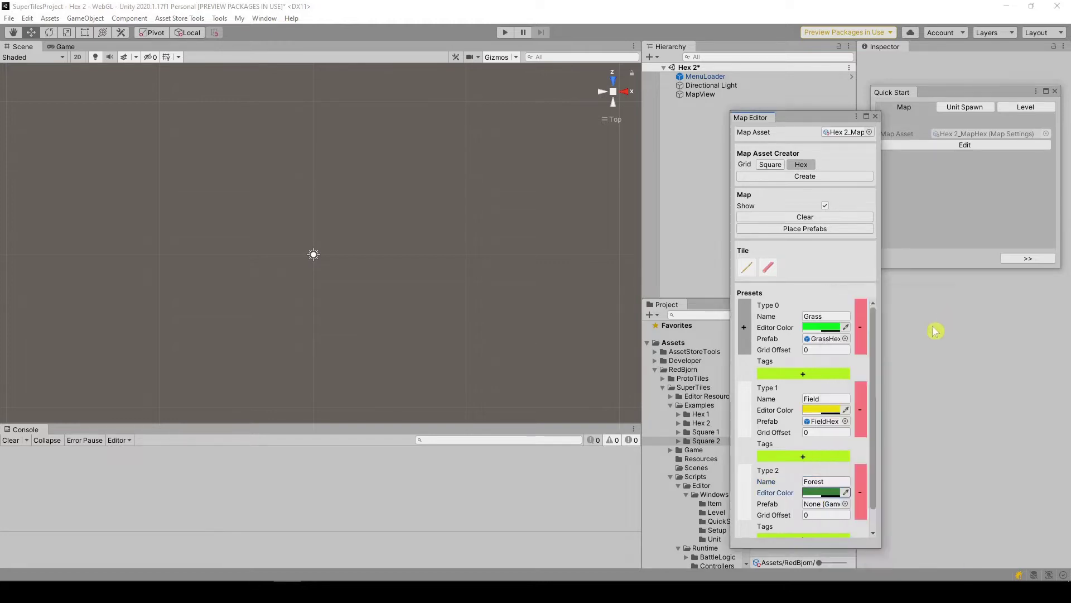
pyautogui.click(858, 503)
pyautogui.write('Forest')
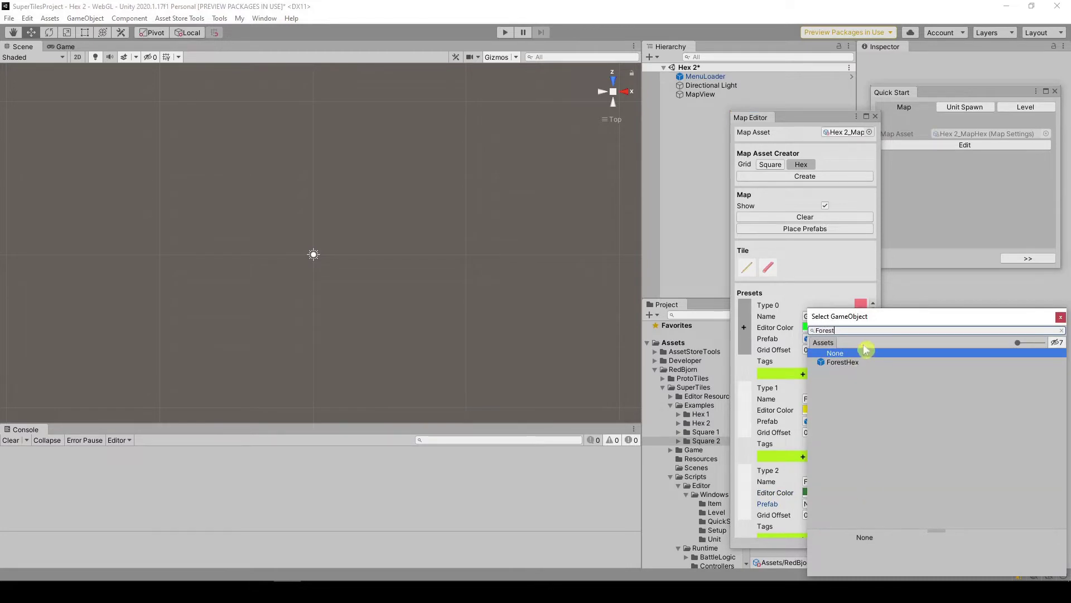
pyautogui.doubleClick(861, 361)
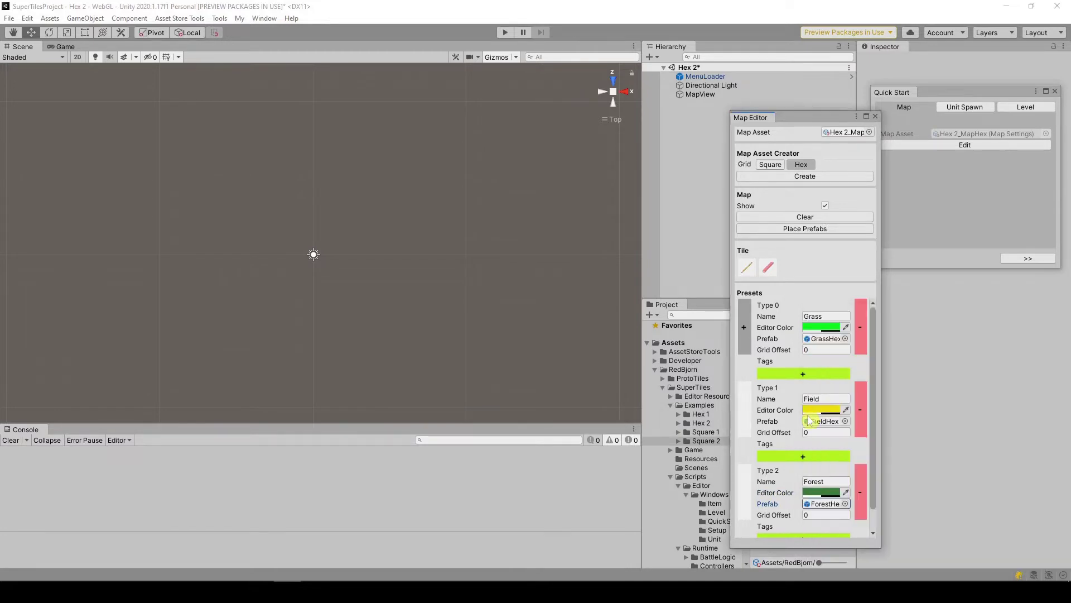
pyautogui.scroll(-2, 808, 419)
pyautogui.click(830, 515)
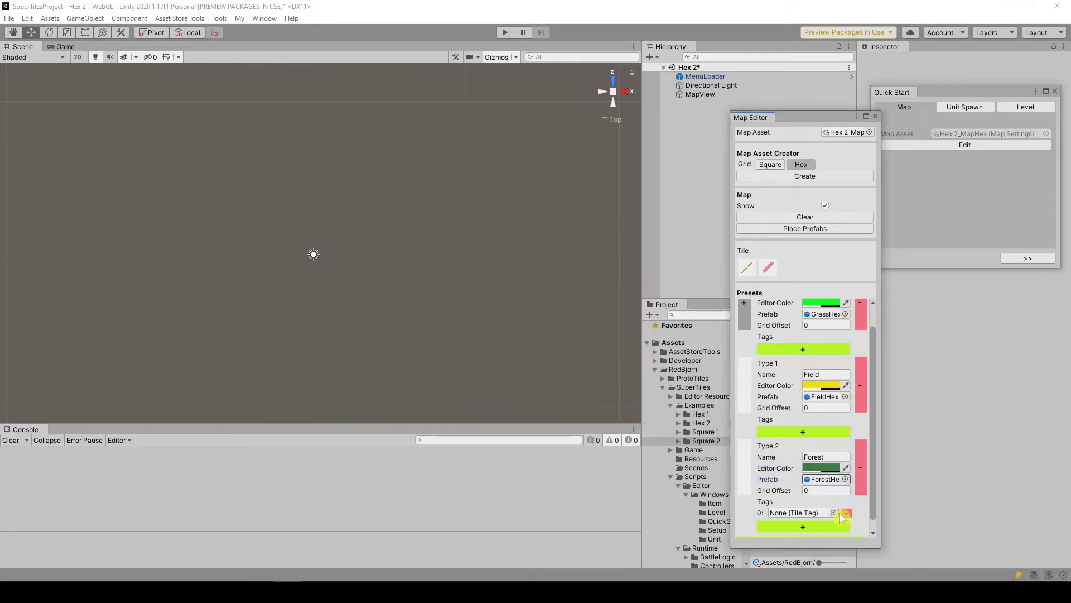
pyautogui.click(835, 513)
pyautogui.doubleClick(849, 363)
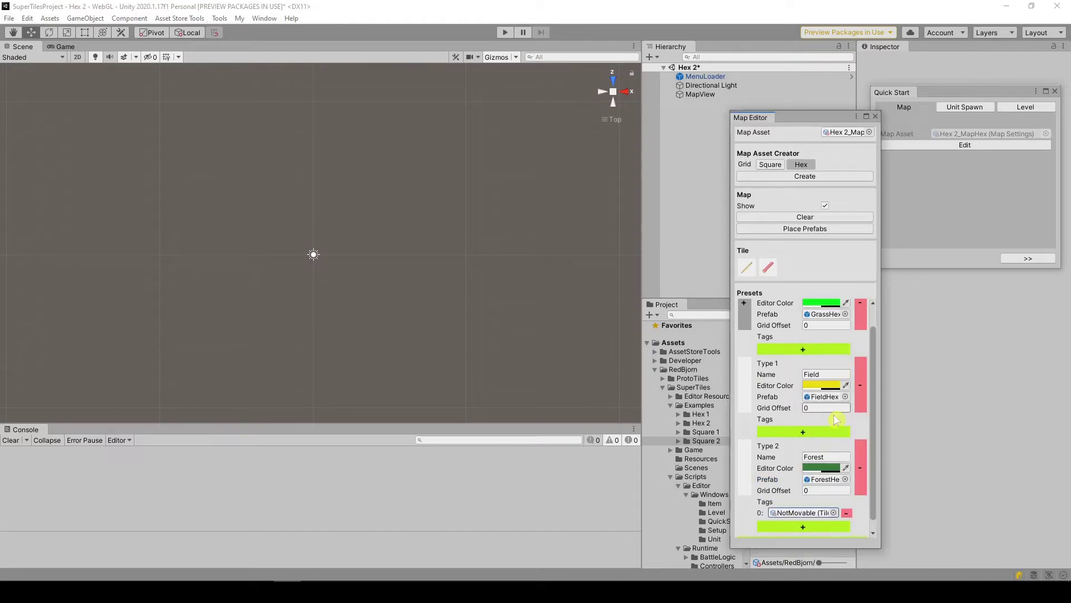
pyautogui.scroll(-1, 818, 481)
# Step: Add a dark-grey Mountain preset with the MountainHex prefab, tagged NotMovable
pyautogui.click(831, 530)
pyautogui.scroll(-5, 831, 496)
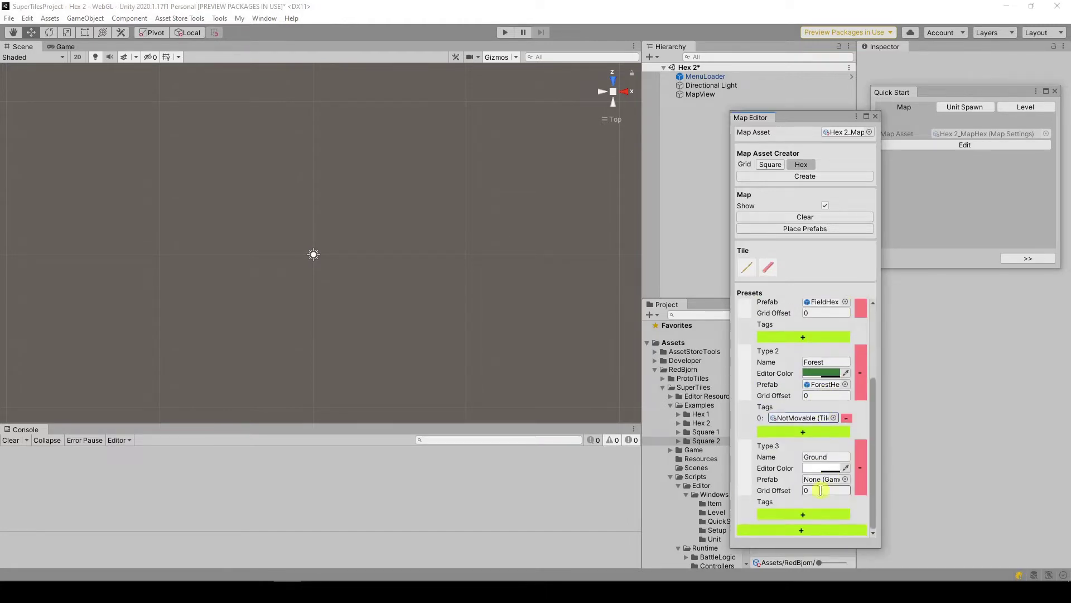
pyautogui.click(826, 456)
pyautogui.write('Ground')
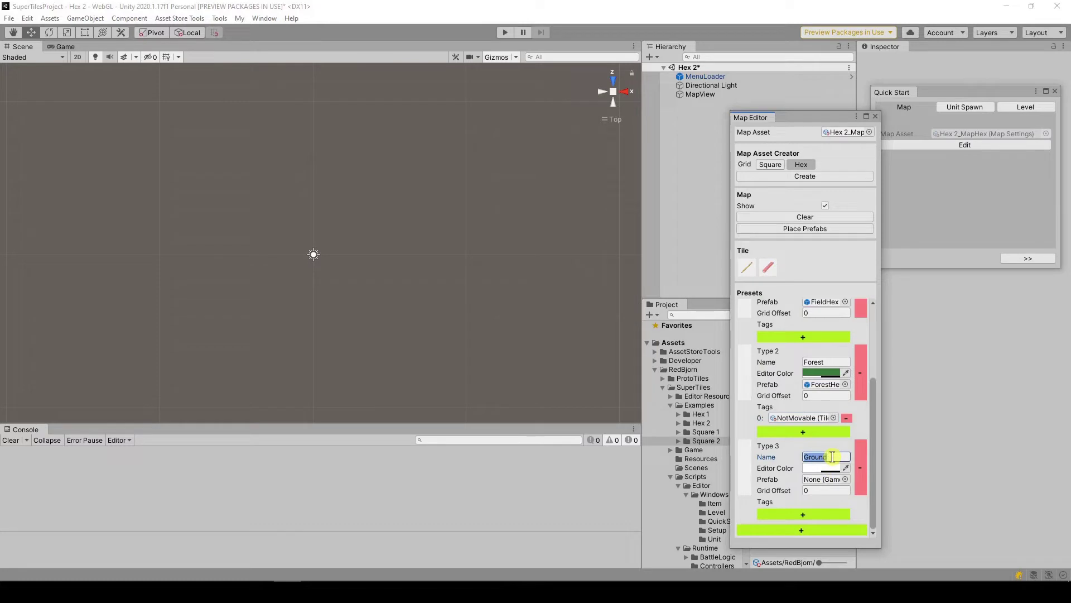
pyautogui.write('Mountai')
pyautogui.write('n')
pyautogui.click(821, 468)
pyautogui.click(868, 398)
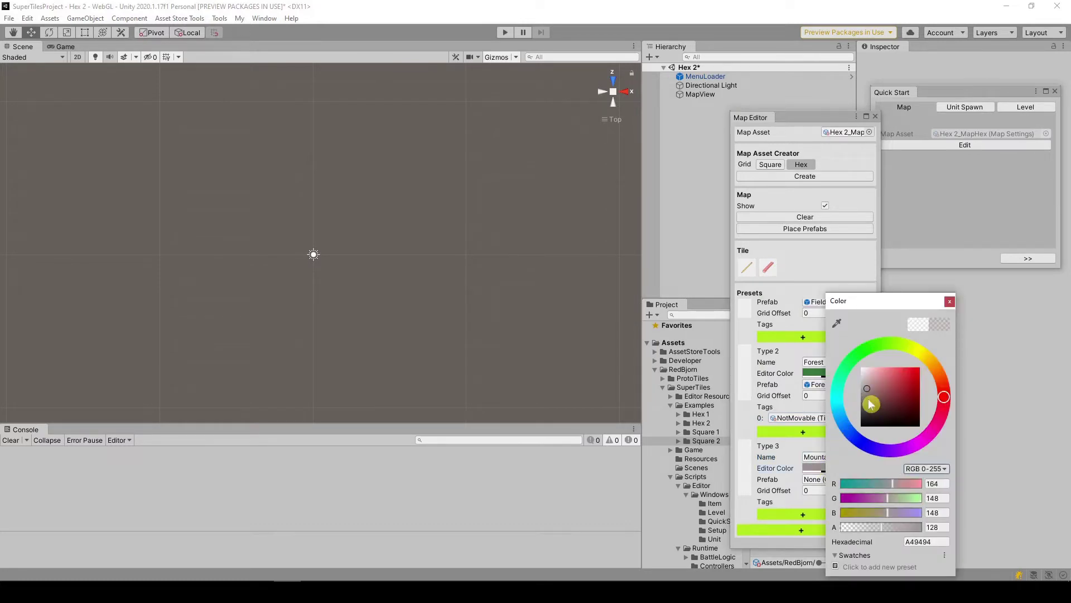
pyautogui.moveTo(868, 398); pyautogui.dragTo(871, 411)
pyautogui.click(950, 301)
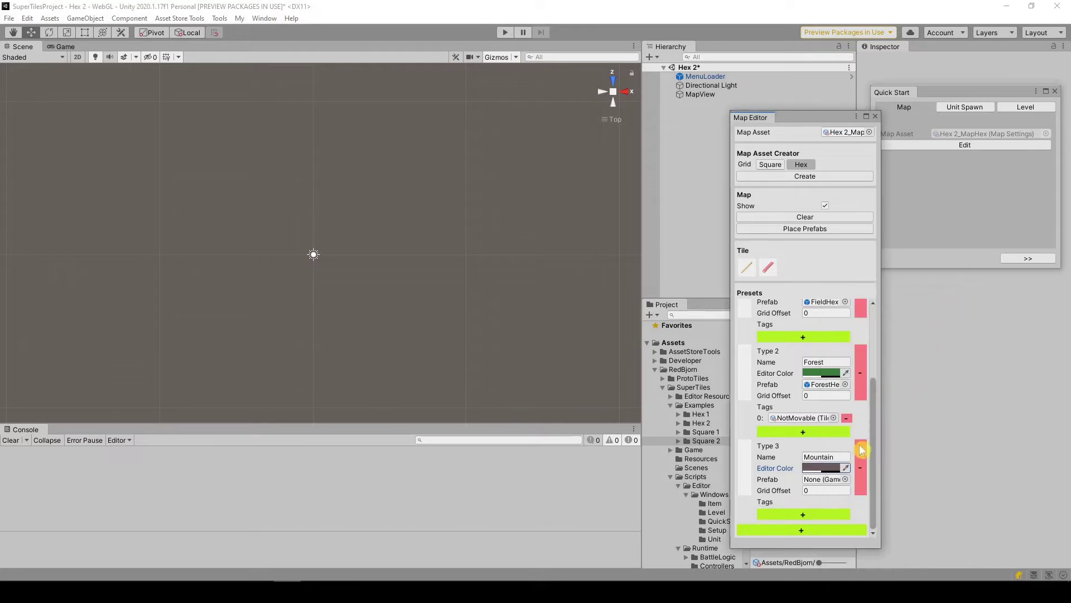
pyautogui.click(844, 479)
pyautogui.write('unta')
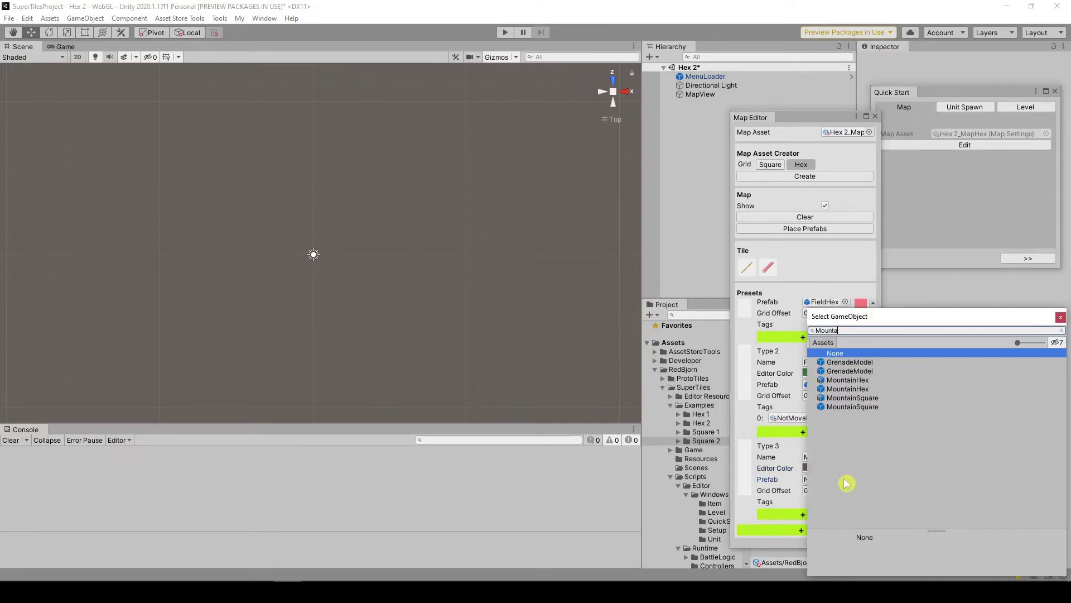
pyautogui.write('in')
pyautogui.click(858, 371)
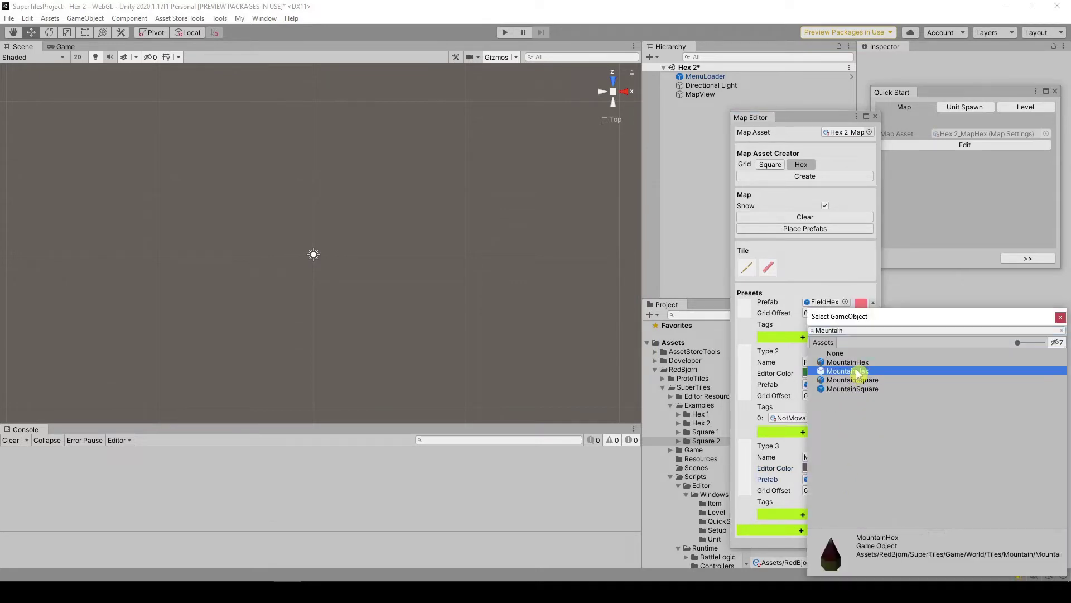
pyautogui.doubleClick(857, 373)
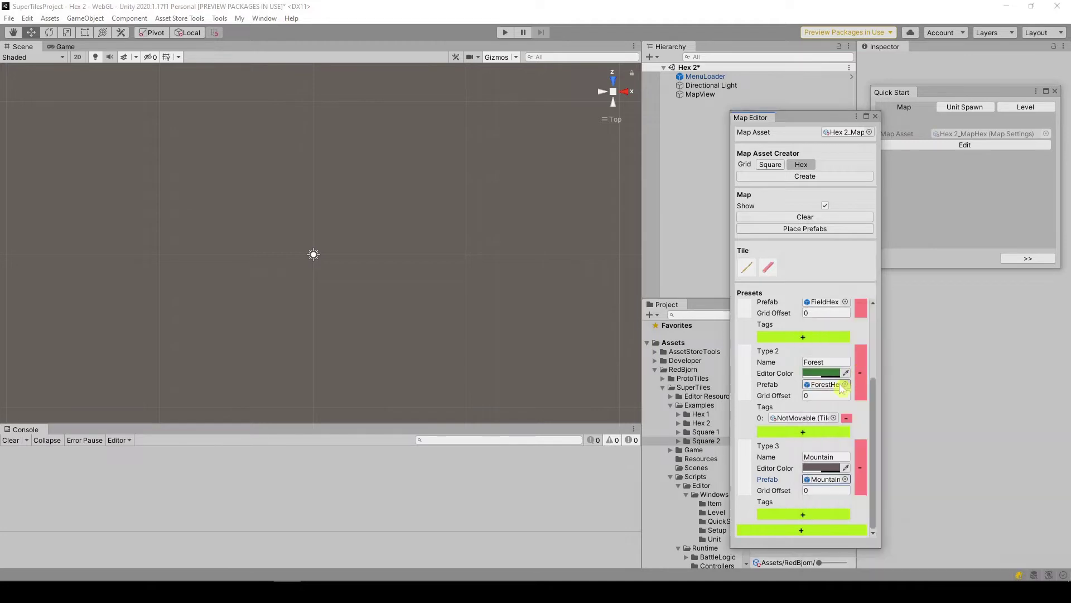
pyautogui.click(803, 514)
pyautogui.click(834, 512)
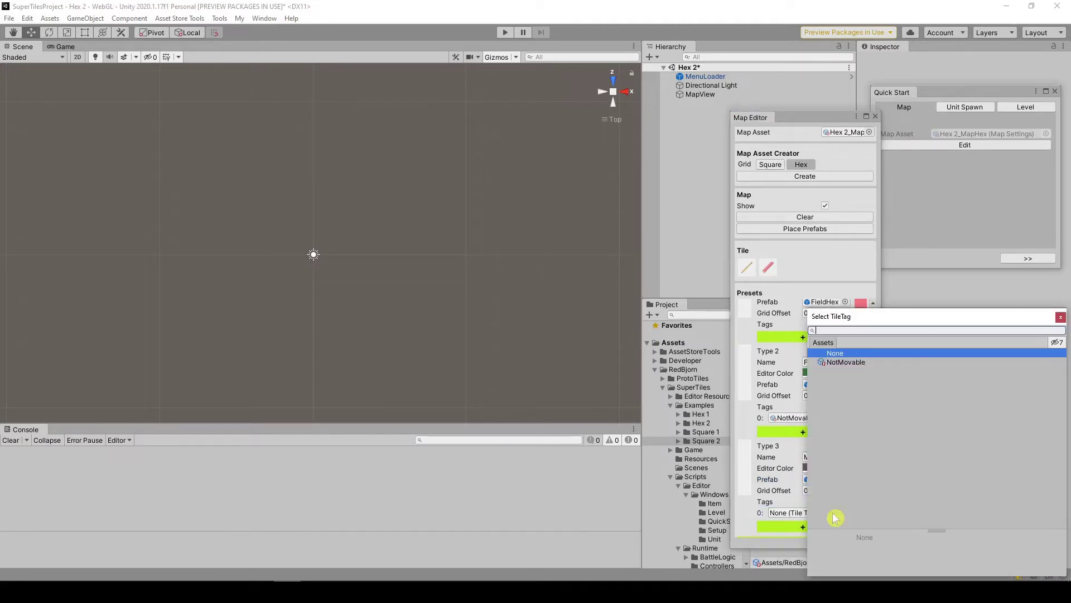
pyautogui.doubleClick(844, 362)
pyautogui.scroll(-1, 825, 518)
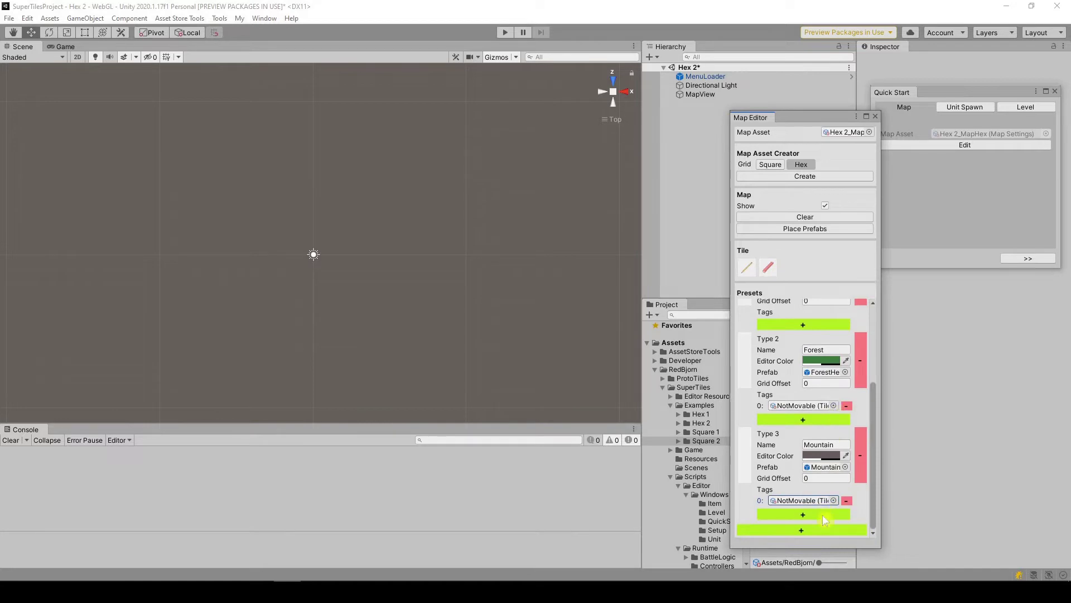
# Step: Add a cyan Water preset with grid offset -0.39, tagged NotMovable
pyautogui.click(823, 534)
pyautogui.click(826, 468)
pyautogui.write('Ground')
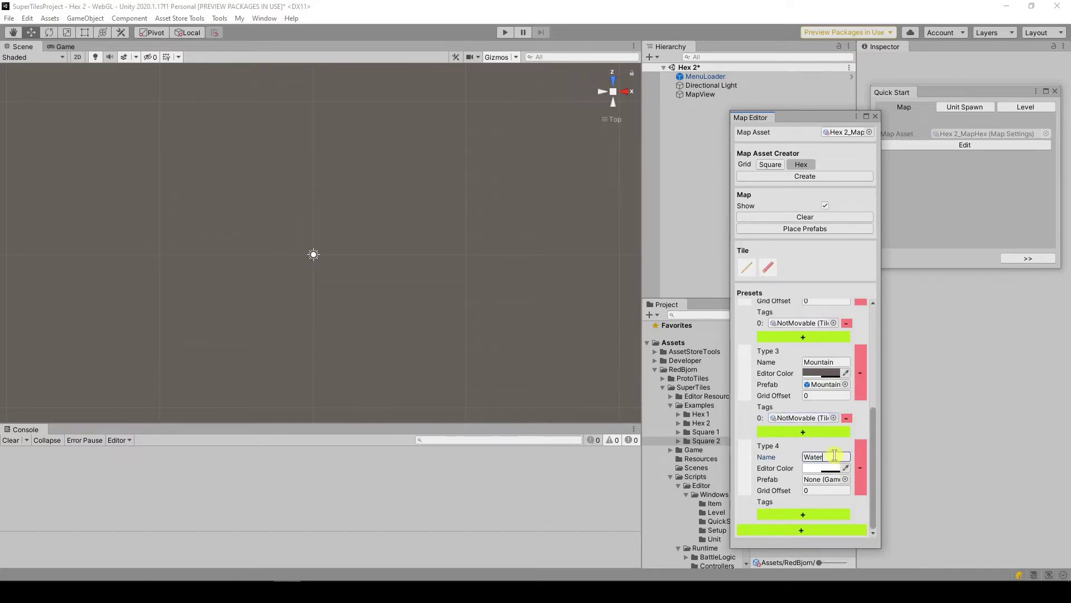
pyautogui.click(824, 469)
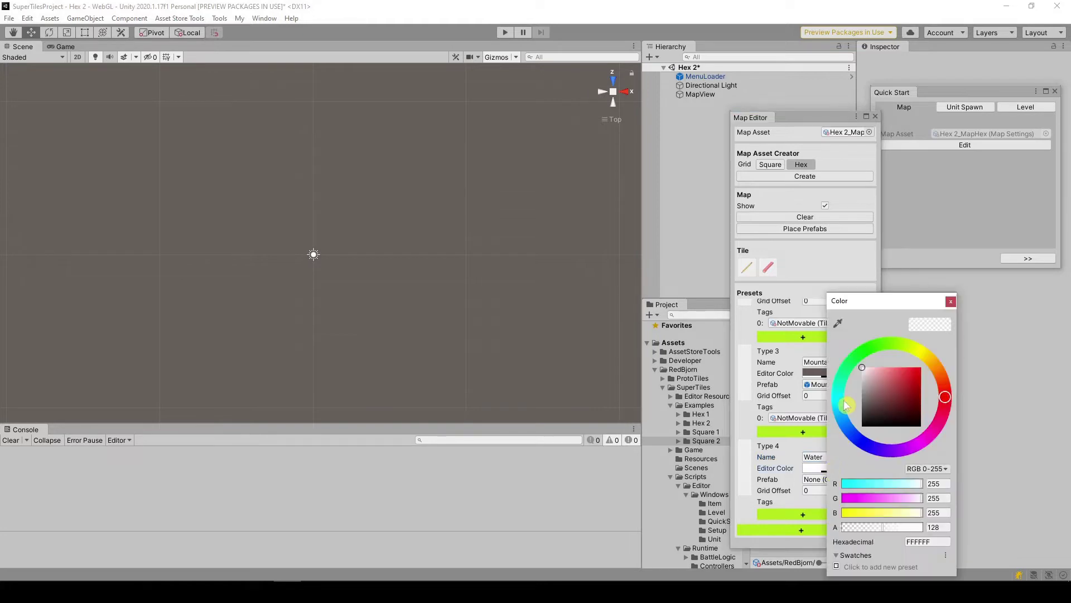
pyautogui.click(841, 398)
pyautogui.moveTo(904, 385); pyautogui.dragTo(921, 356)
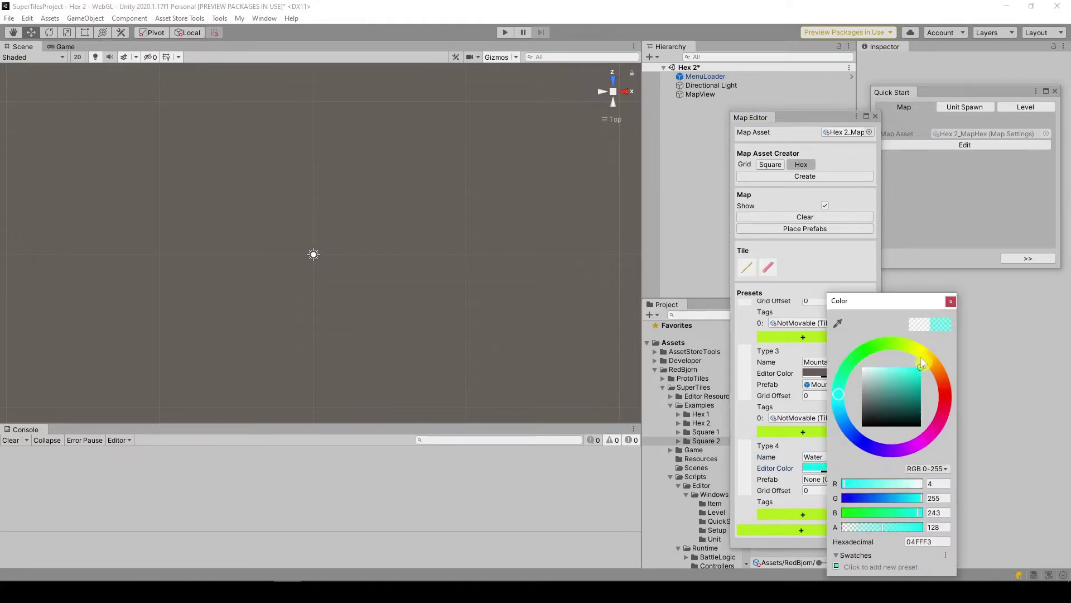
pyautogui.click(951, 303)
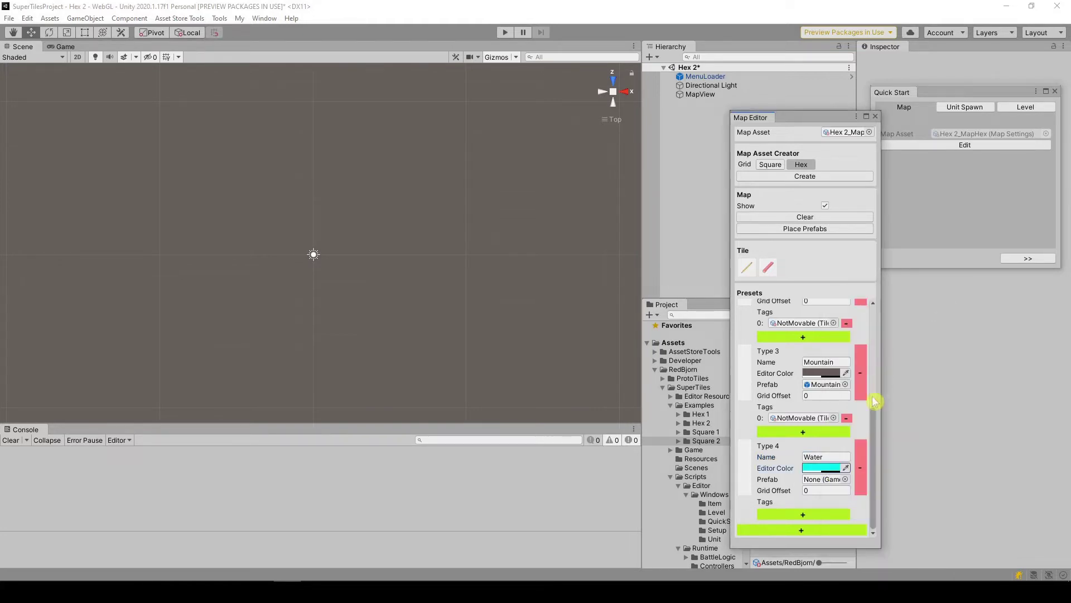
pyautogui.click(817, 490)
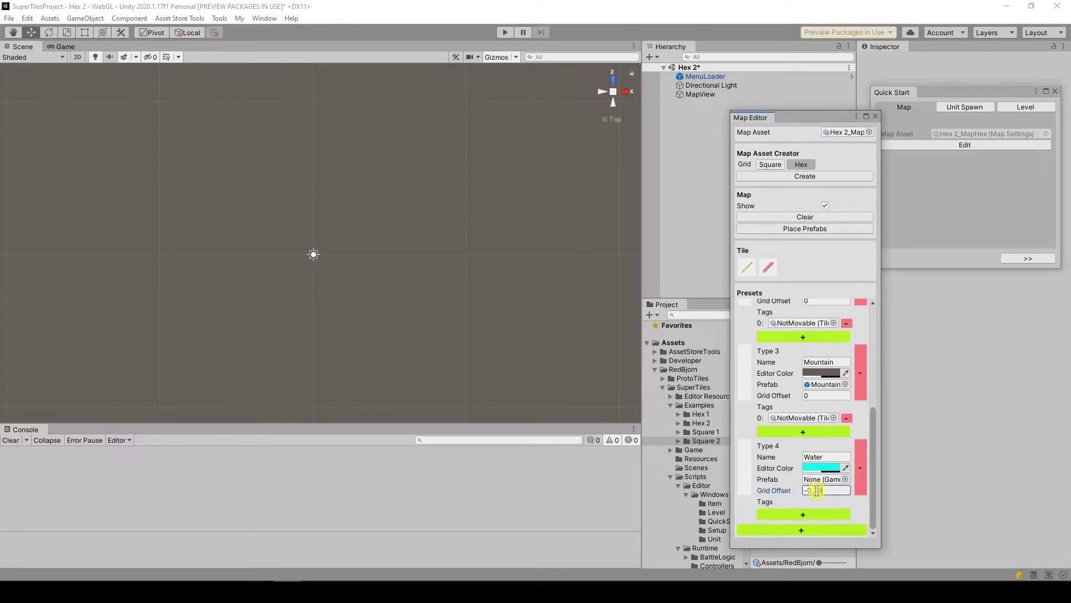
pyautogui.write('-0.39')
pyautogui.click(840, 514)
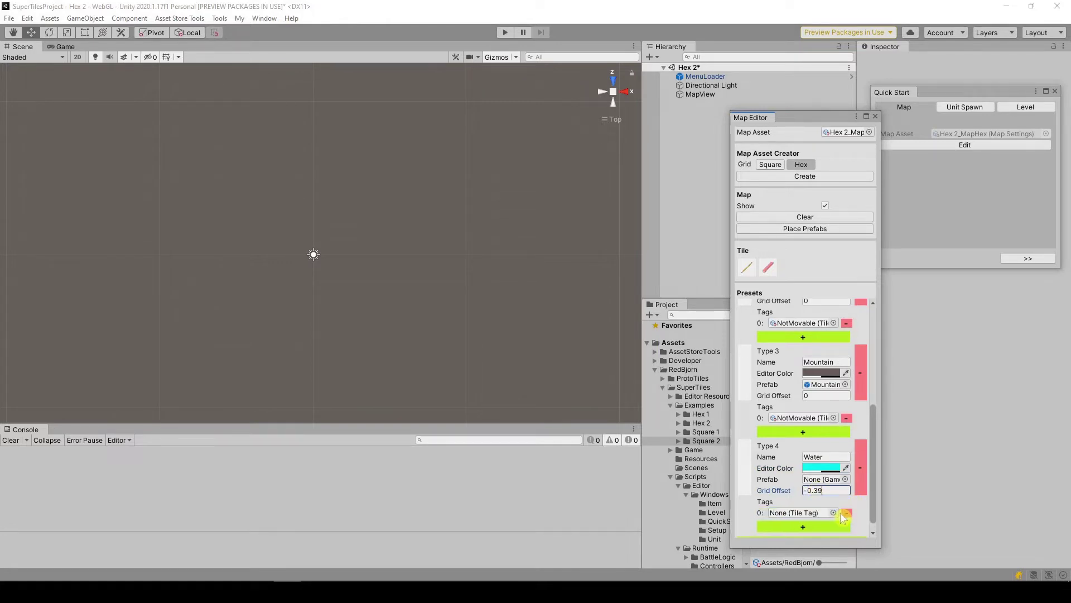
pyautogui.click(846, 512)
pyautogui.click(874, 364)
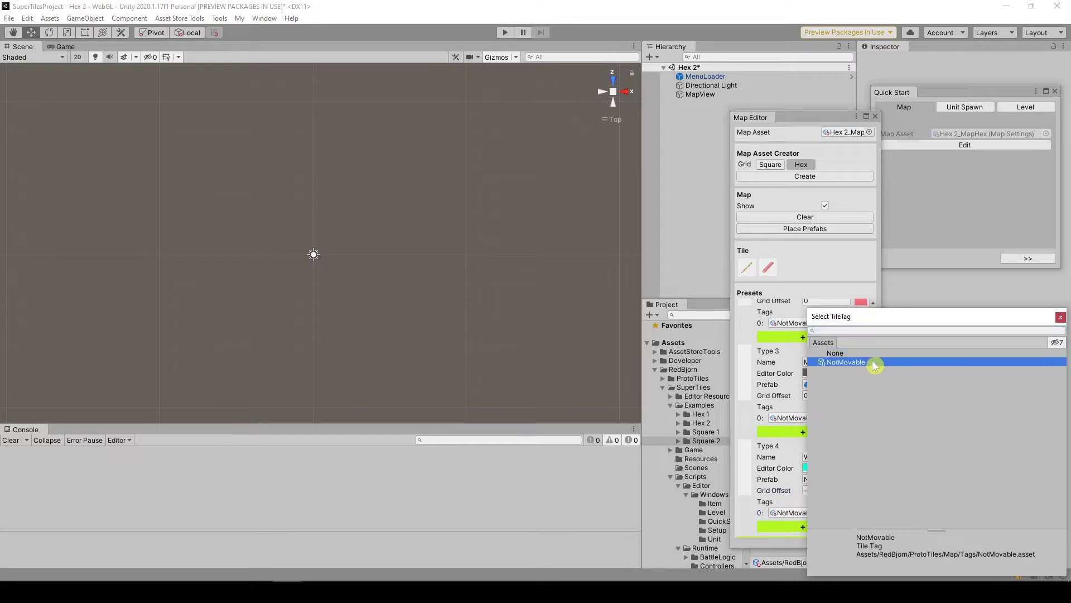
pyautogui.doubleClick(874, 364)
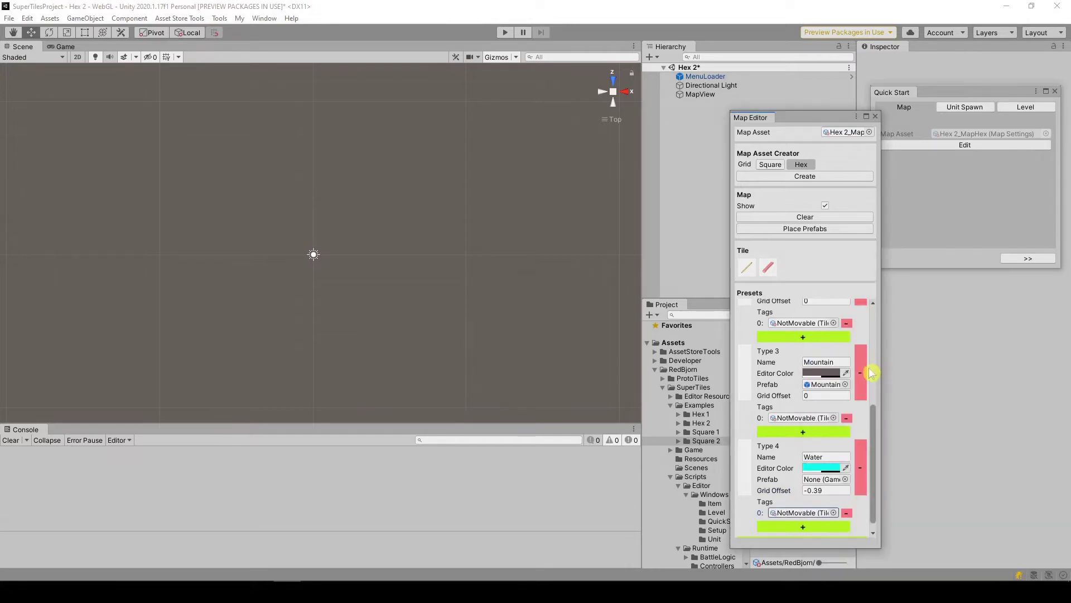
pyautogui.scroll(10, 781, 362)
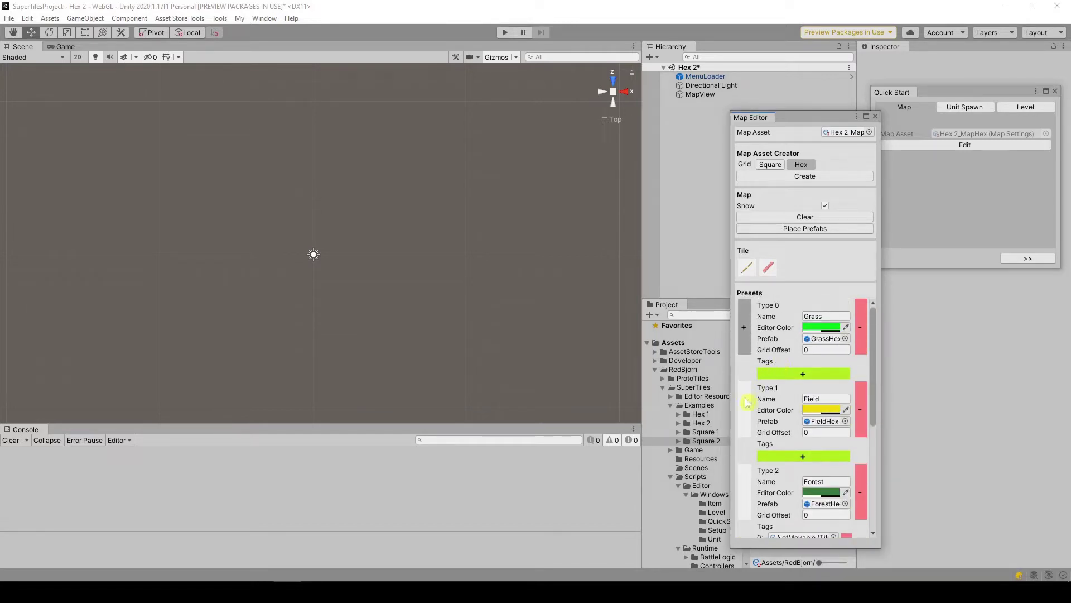
# Step: Paint Grass across the upper map and Field across the lower part
pyautogui.click(749, 269)
pyautogui.moveTo(176, 176)
pyautogui.mouseDown()
pyautogui.moveTo(176, 337)
pyautogui.moveTo(451, 292)
pyautogui.moveTo(282, 115)
pyautogui.mouseUp()
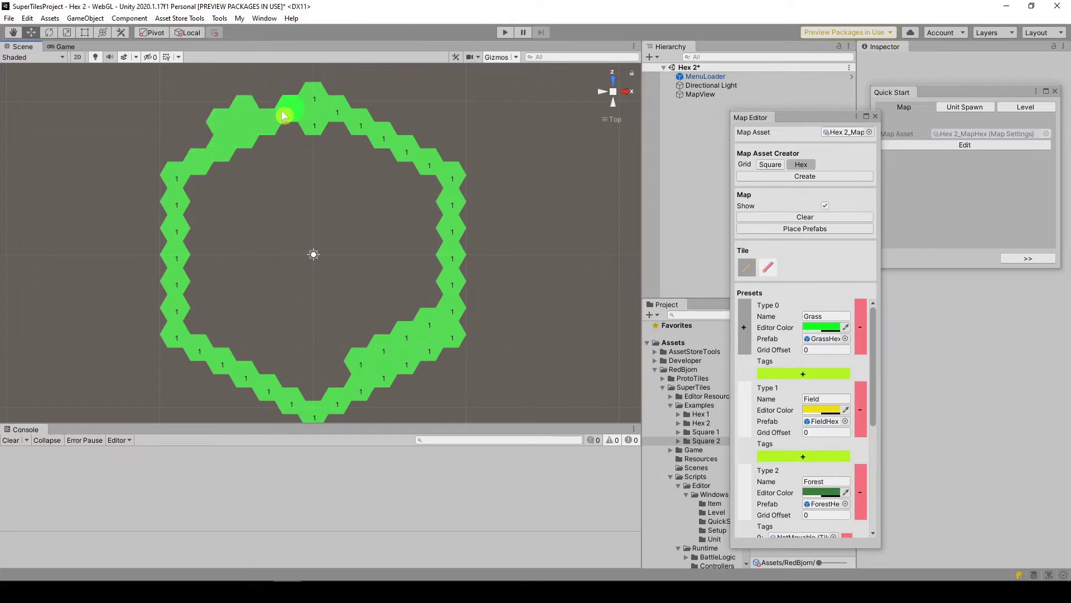
pyautogui.click(768, 267)
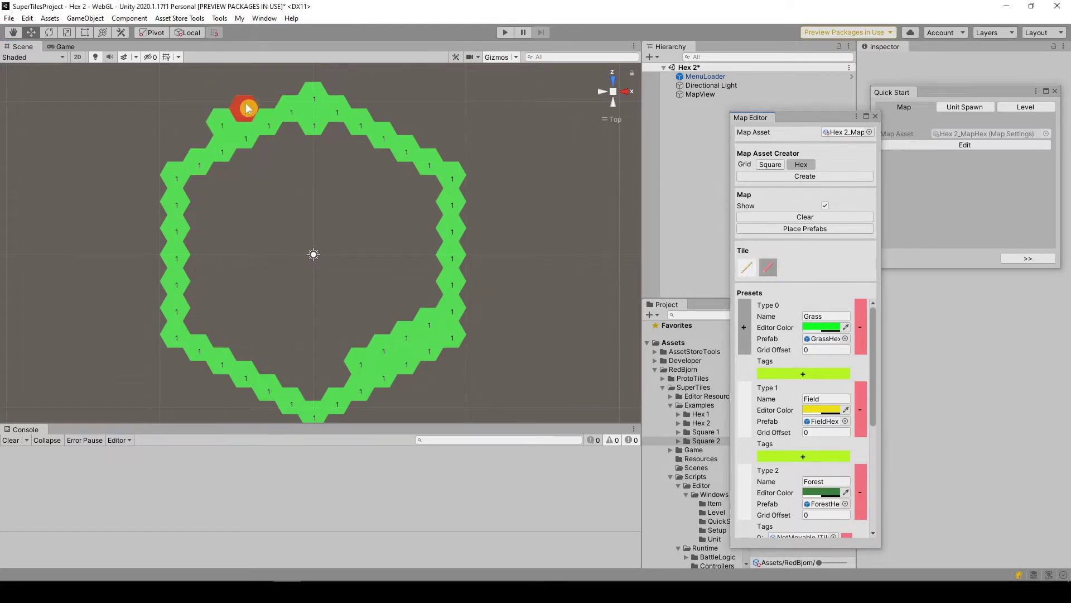
pyautogui.click(748, 270)
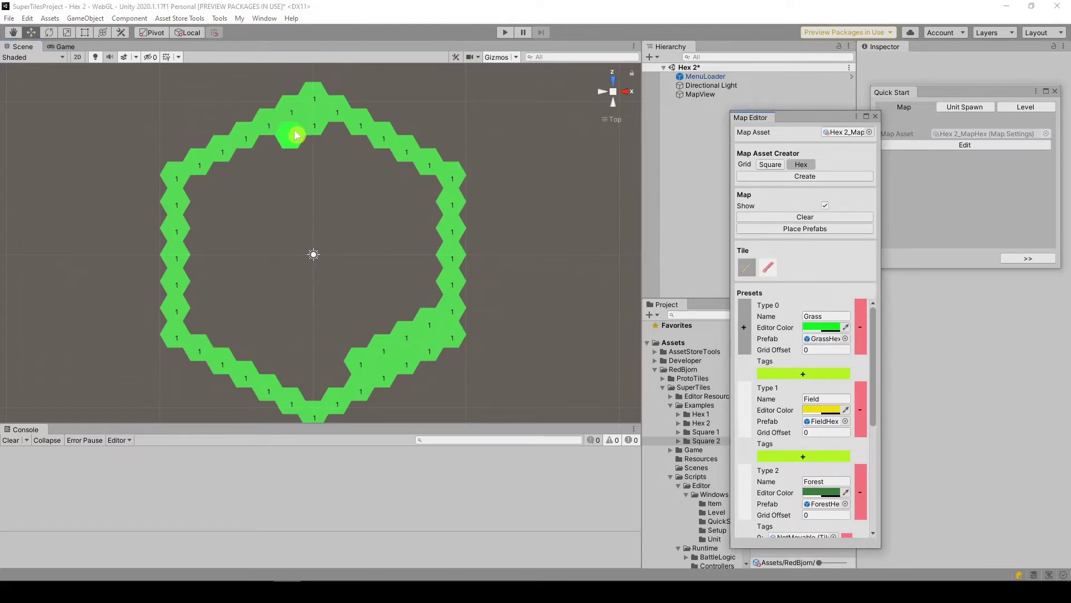
pyautogui.moveTo(295, 133); pyautogui.dragTo(418, 292)
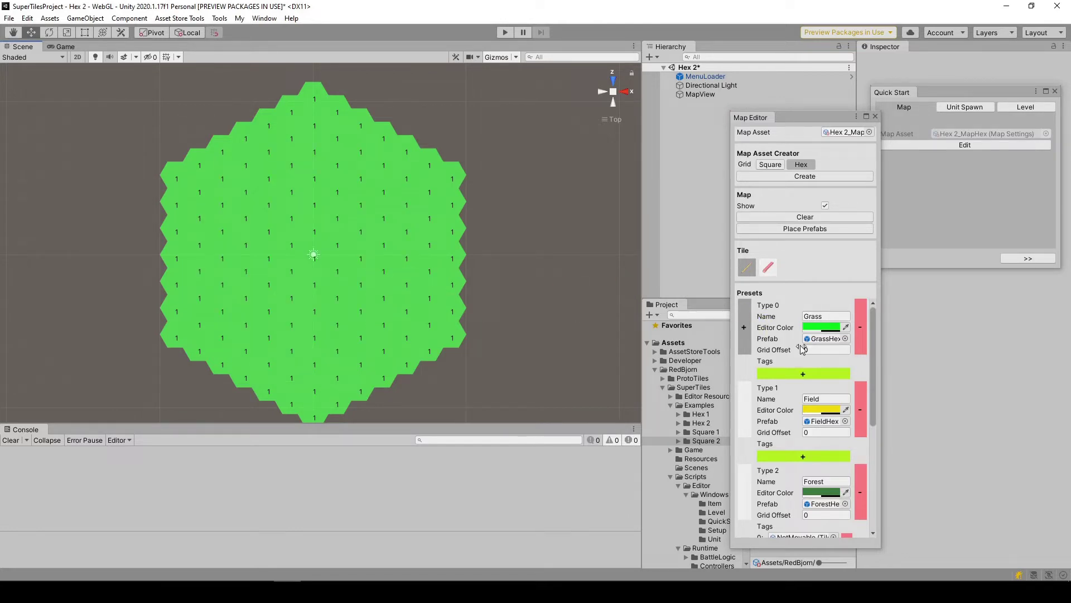
pyautogui.click(746, 422)
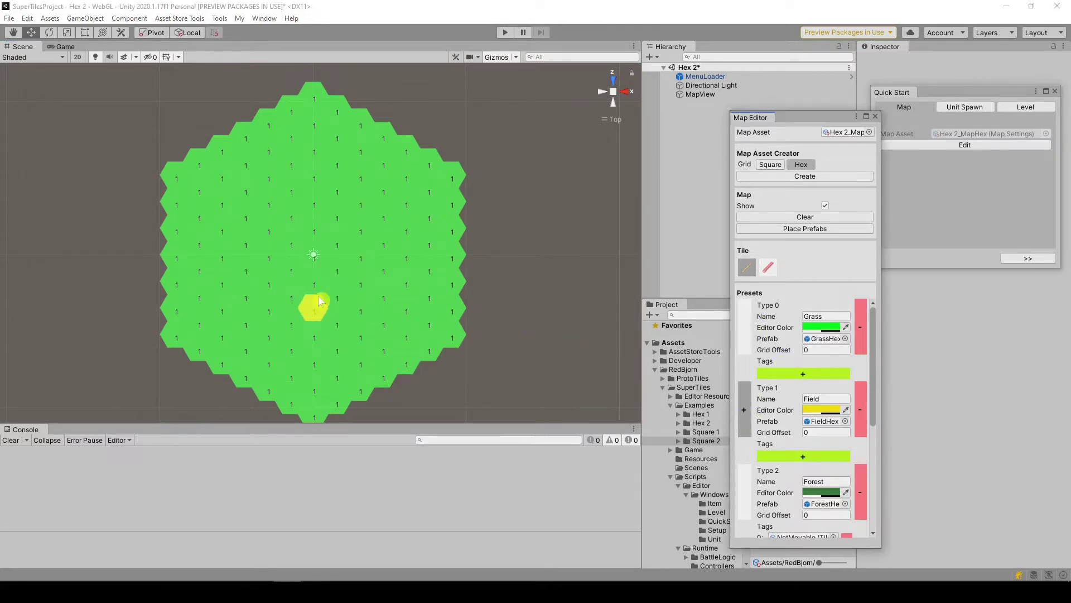
pyautogui.moveTo(176, 258)
pyautogui.mouseDown()
pyautogui.moveTo(298, 390)
pyautogui.moveTo(482, 319)
pyautogui.mouseUp()
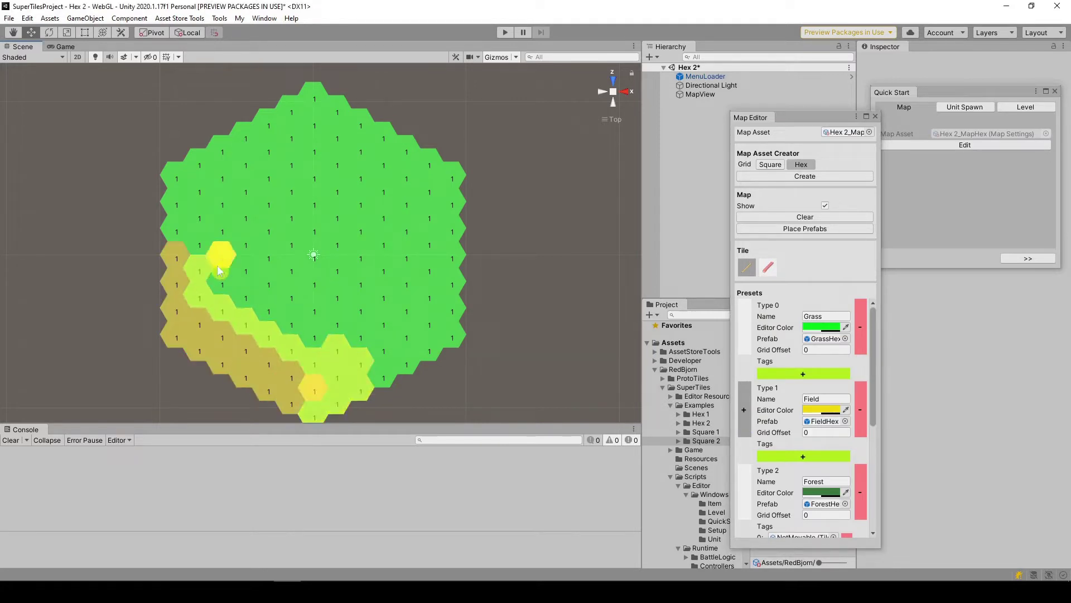
# Step: Scatter small Forest hex clusters across the grass and field areas
pyautogui.scroll(-3, 776, 386)
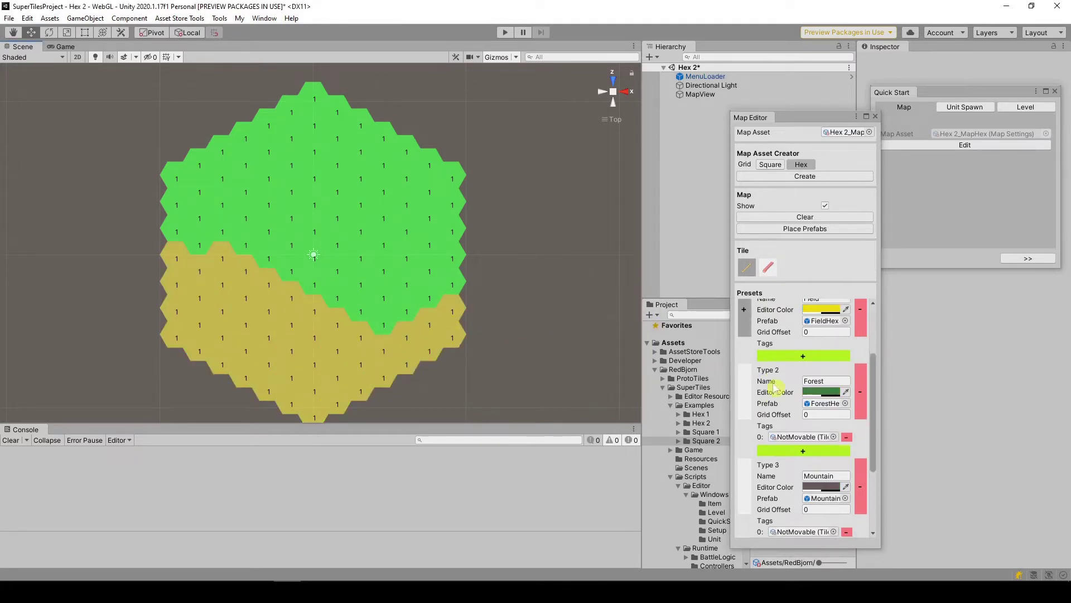
pyautogui.click(746, 402)
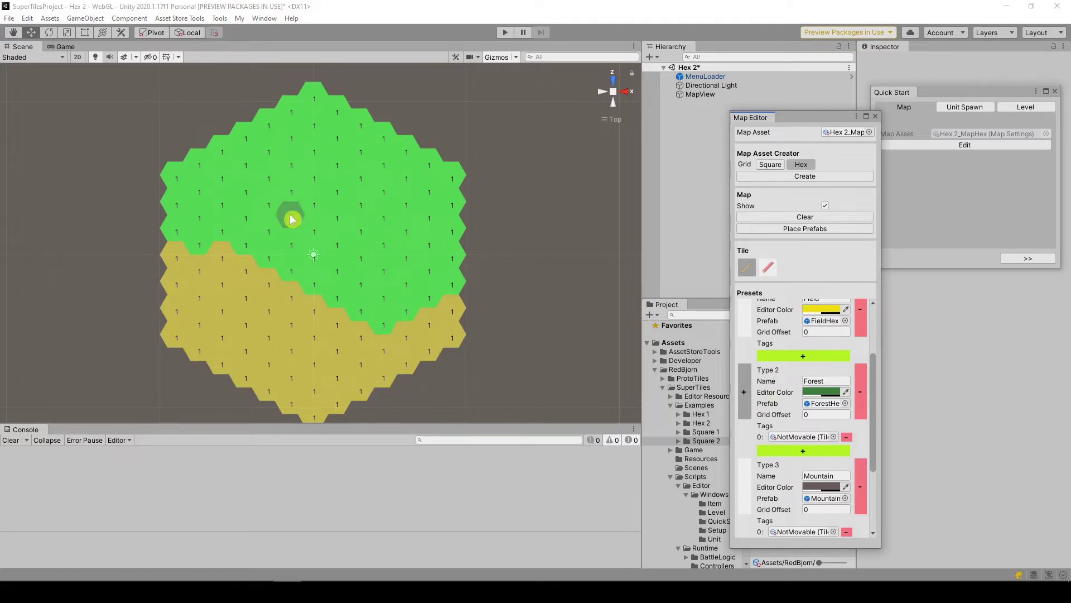
pyautogui.click(317, 214)
pyautogui.click(359, 170)
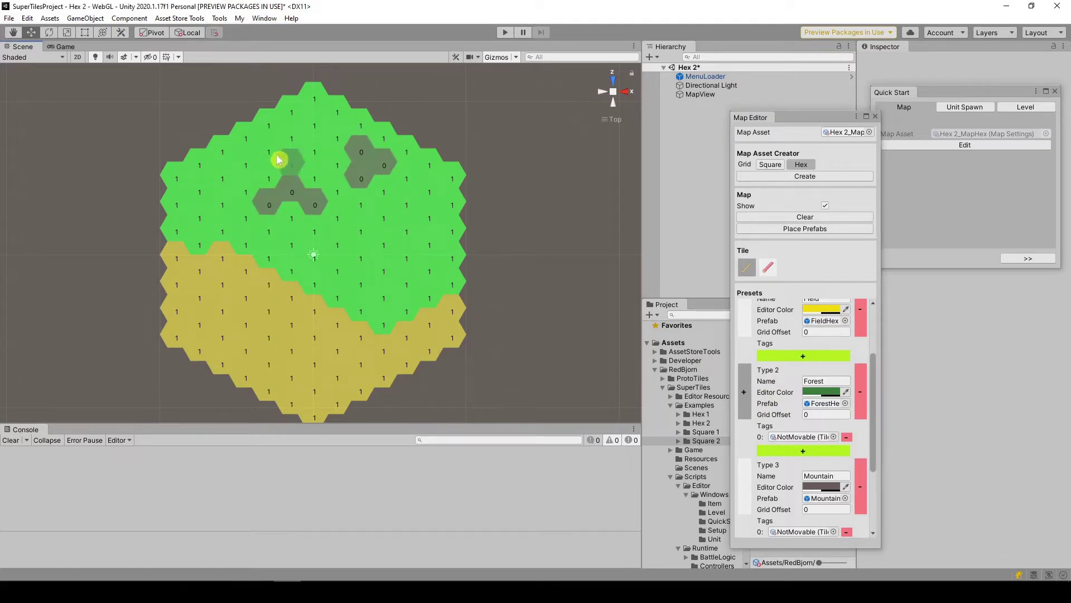
pyautogui.click(222, 179)
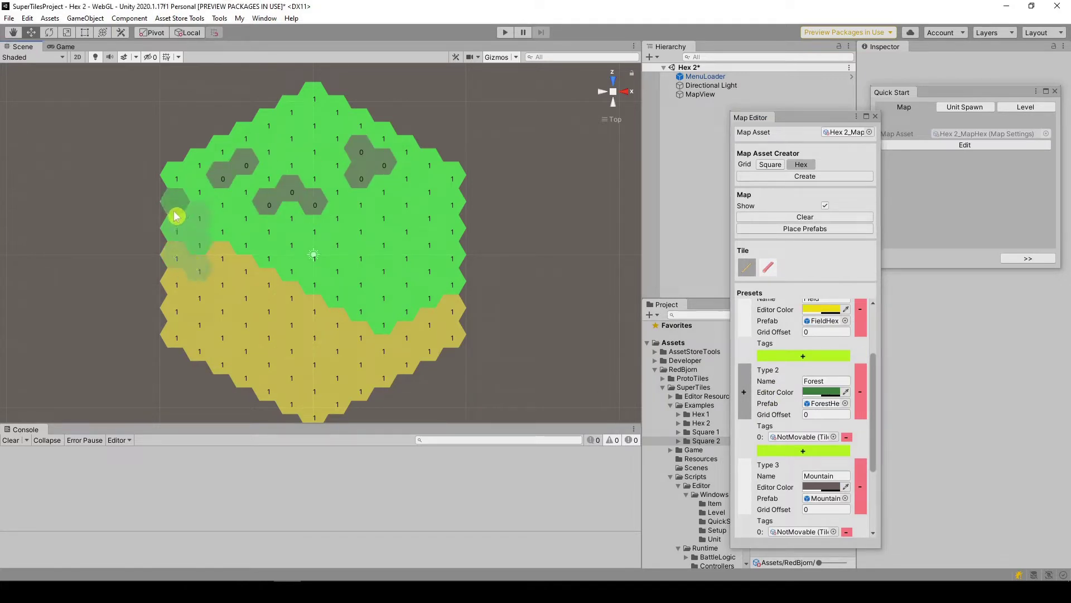
pyautogui.moveTo(177, 205); pyautogui.dragTo(200, 272)
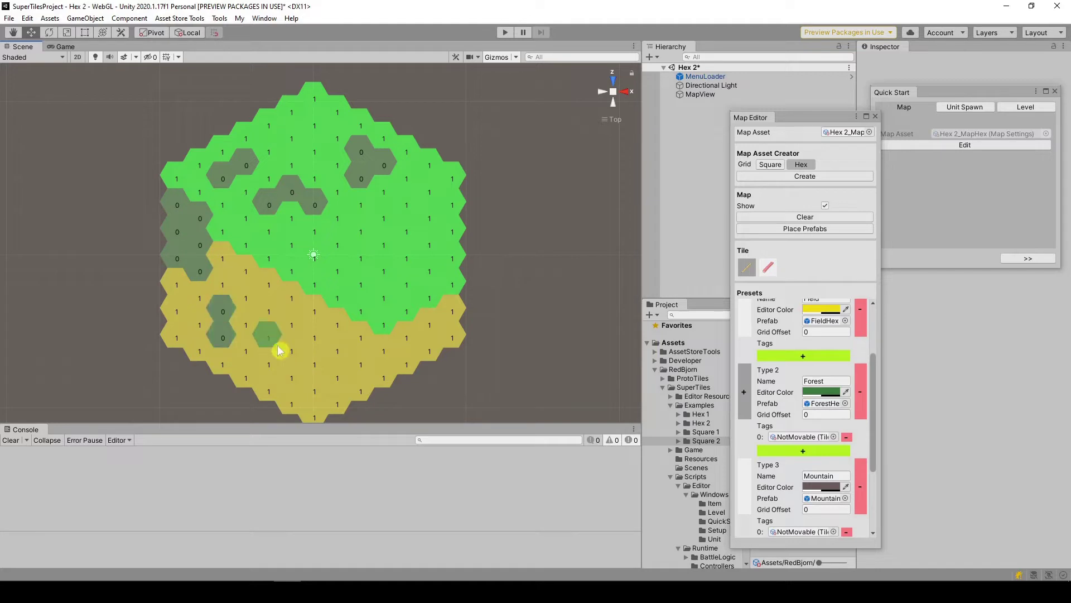
pyautogui.moveTo(218, 335); pyautogui.dragTo(221, 311)
pyautogui.click(311, 362)
pyautogui.moveTo(378, 346); pyautogui.dragTo(389, 328)
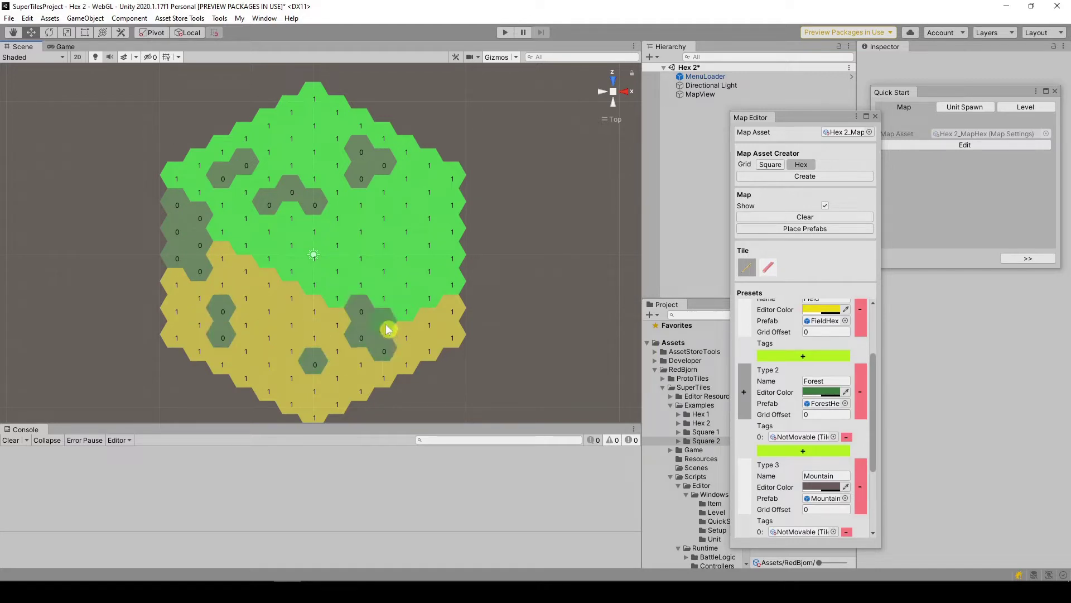
pyautogui.click(429, 325)
pyautogui.moveTo(427, 220); pyautogui.dragTo(412, 259)
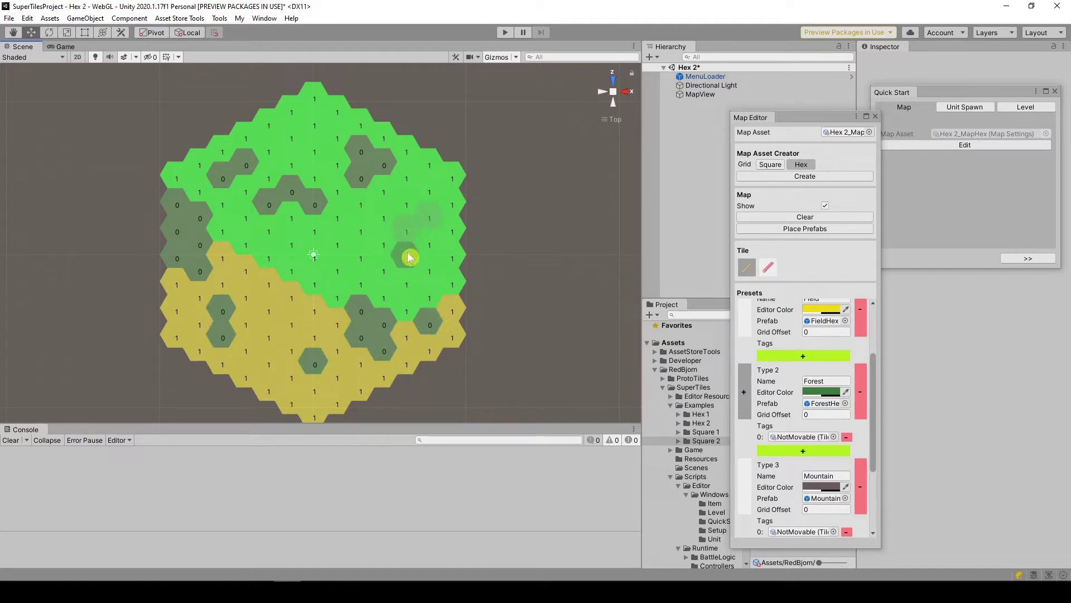
pyautogui.scroll(-3, 811, 366)
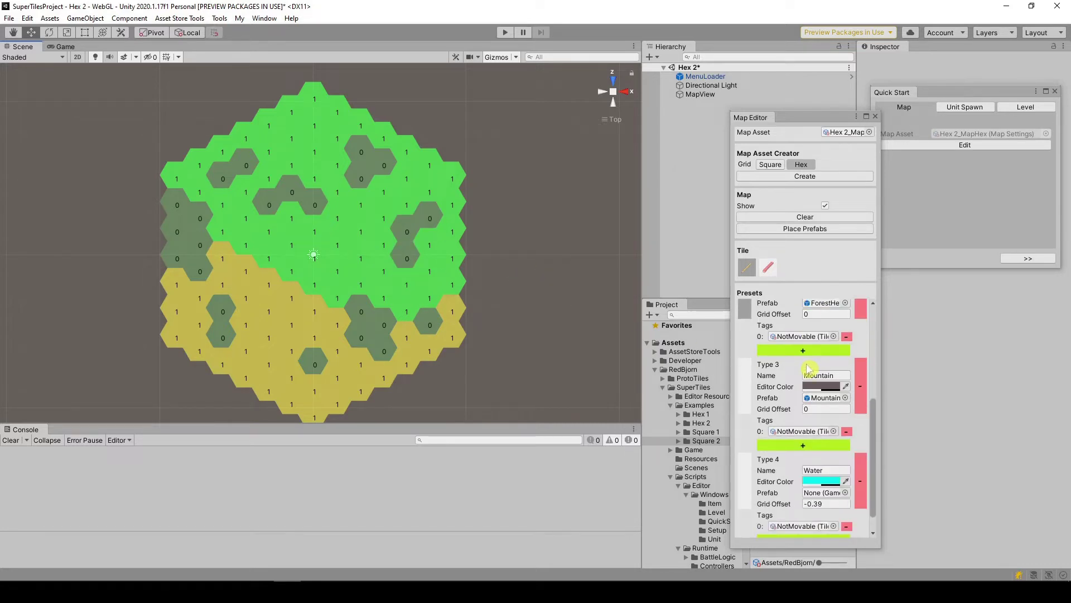
# Step: Paint a ring of Mountain hexes around the whole map border
pyautogui.click(752, 394)
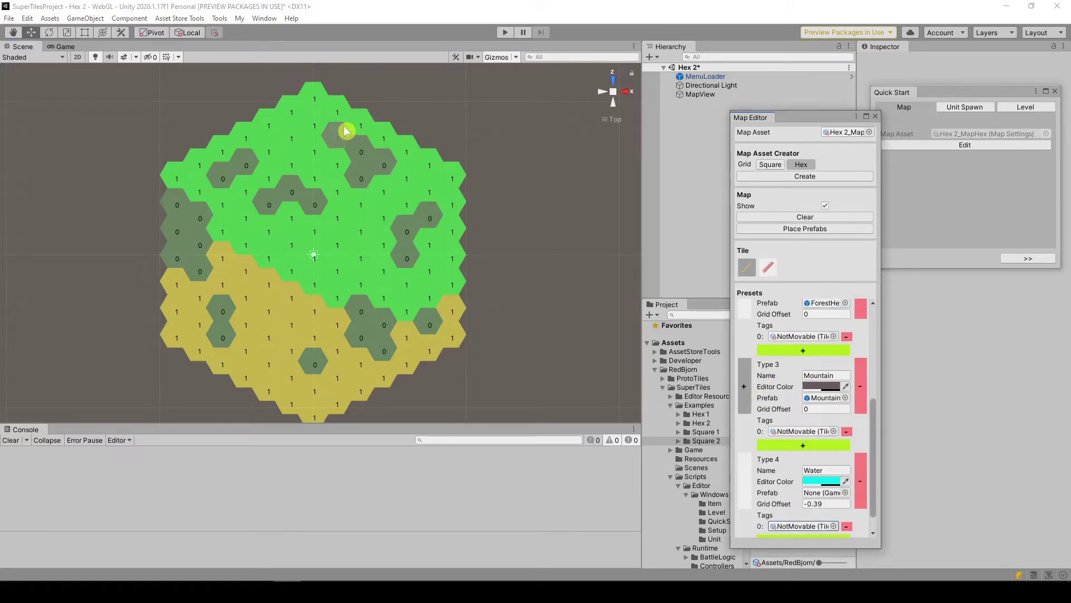
pyautogui.click(320, 99)
pyautogui.moveTo(320, 99)
pyautogui.mouseDown()
pyautogui.moveTo(474, 294)
pyautogui.moveTo(438, 364)
pyautogui.mouseUp()
pyautogui.scroll(-1, 430, 346)
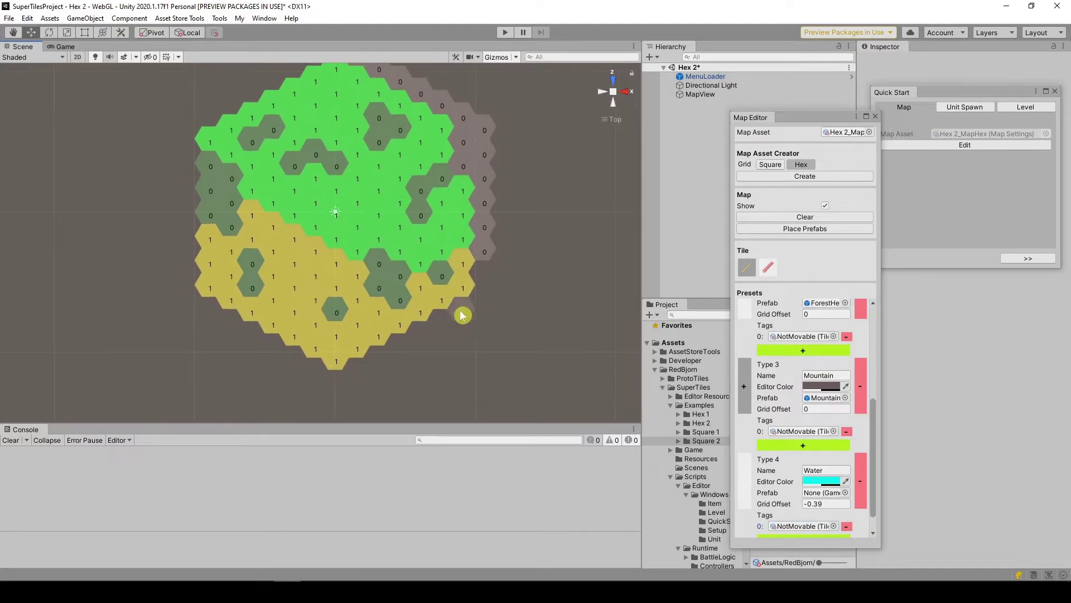
pyautogui.moveTo(462, 311)
pyautogui.mouseDown()
pyautogui.moveTo(368, 370)
pyautogui.moveTo(275, 351)
pyautogui.mouseUp()
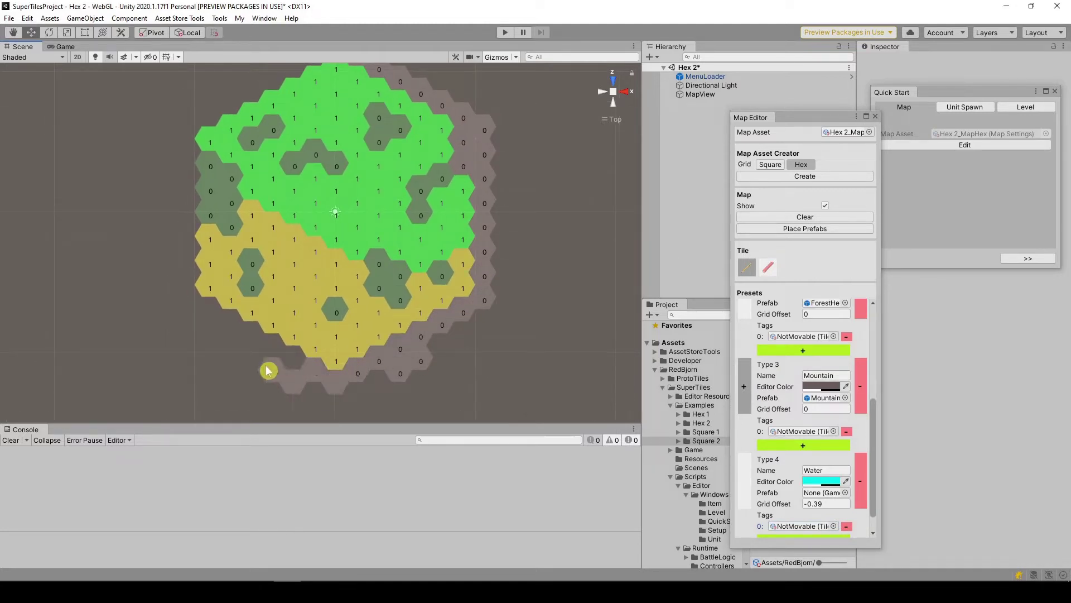
pyautogui.moveTo(275, 350); pyautogui.dragTo(189, 148)
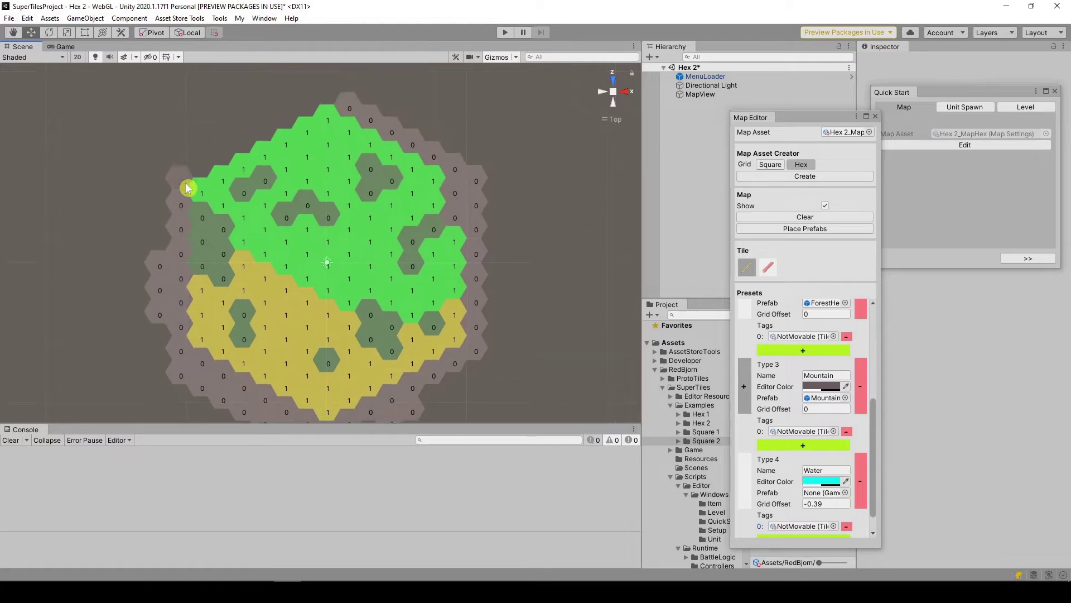
pyautogui.moveTo(188, 147); pyautogui.dragTo(181, 198, button='middle')
pyautogui.moveTo(181, 198); pyautogui.dragTo(328, 102)
pyautogui.scroll(-1, 340, 137)
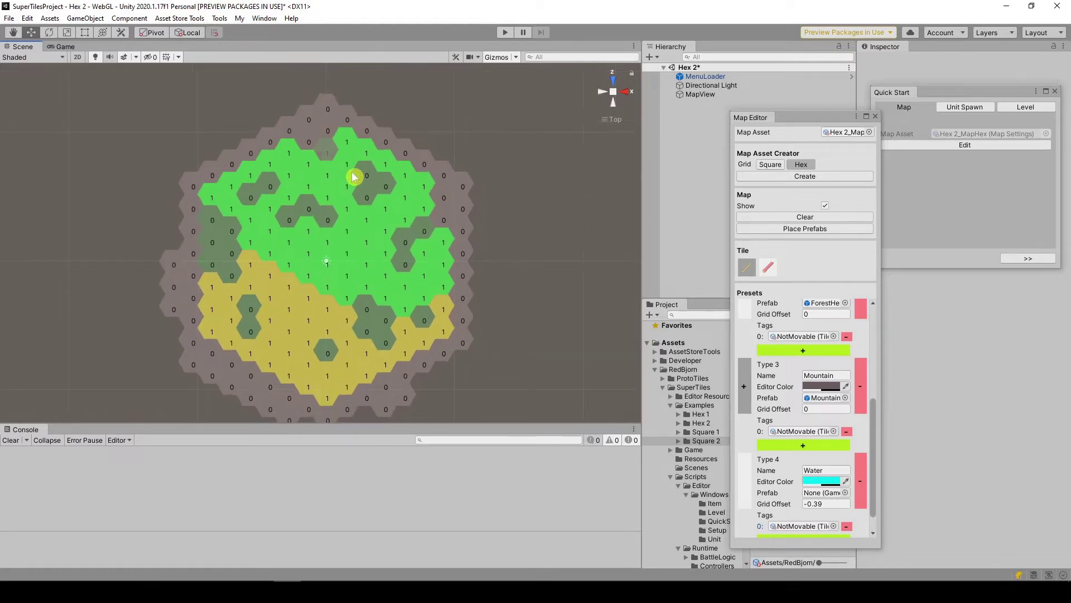
# Step: Erase the stray hexes outside the left and lower-left border
pyautogui.click(765, 272)
pyautogui.moveTo(174, 285); pyautogui.dragTo(173, 320)
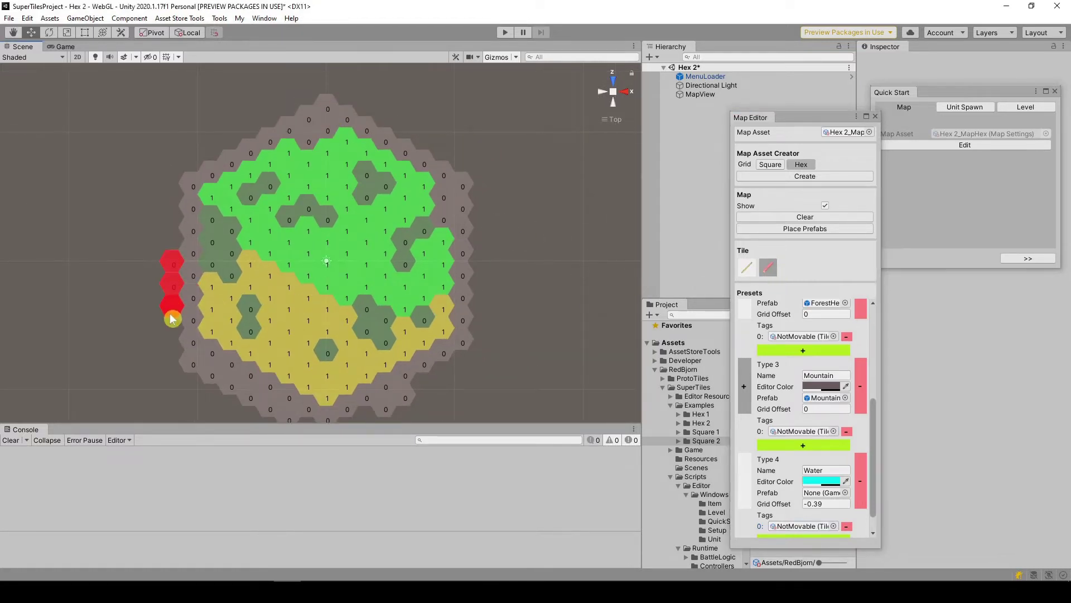
pyautogui.moveTo(303, 344); pyautogui.dragTo(281, 283, button='middle')
pyautogui.moveTo(170, 302); pyautogui.dragTo(276, 360)
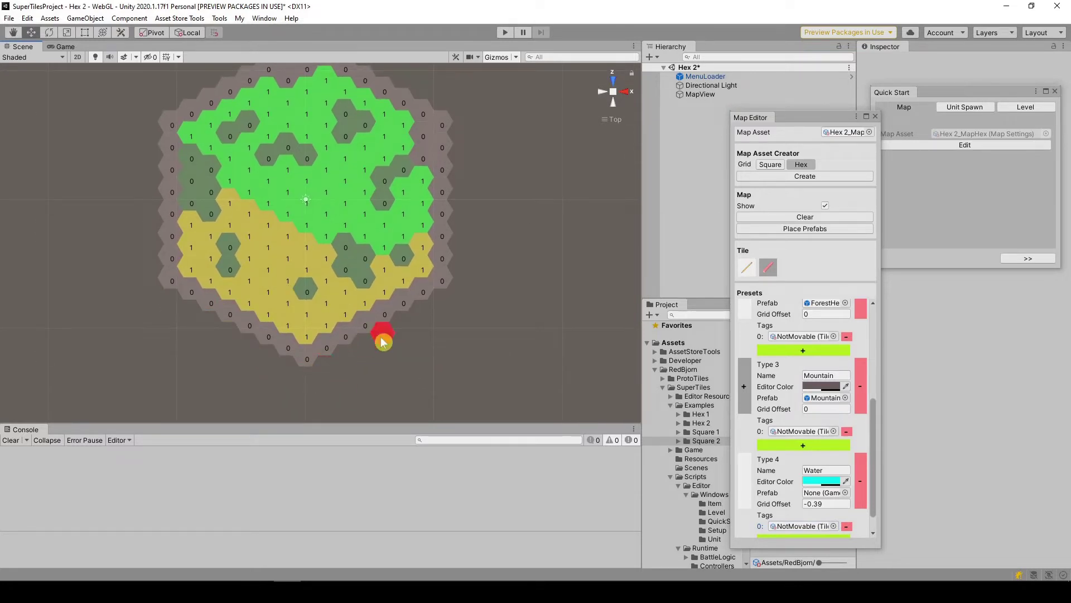
pyautogui.moveTo(404, 240); pyautogui.dragTo(419, 288, button='middle')
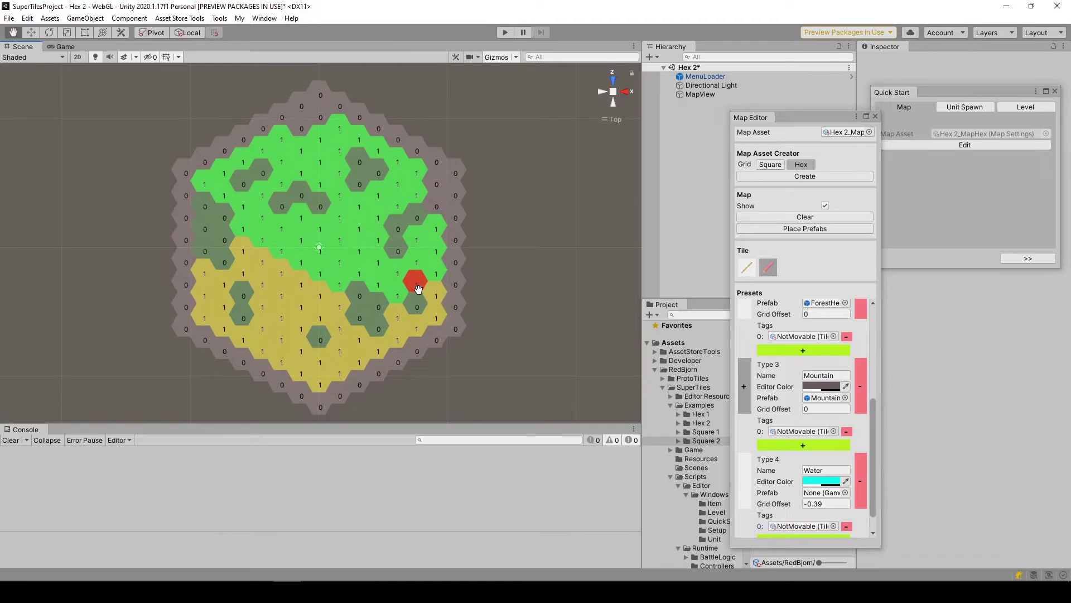
pyautogui.click(771, 268)
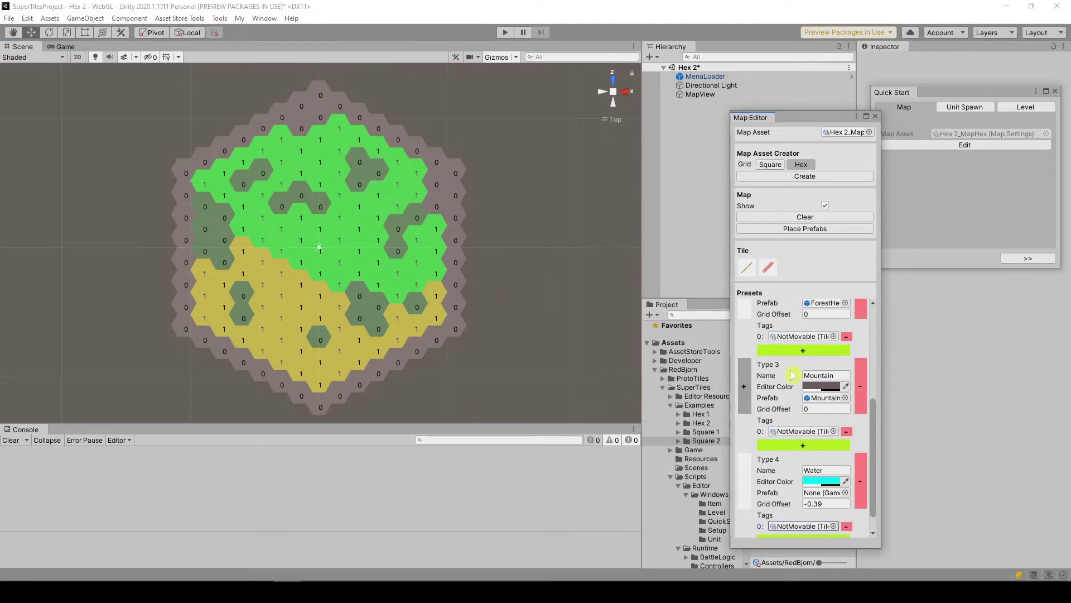
# Step: Paint two Water patches either side of centre, restore one right hex to Grass, stop painting
pyautogui.scroll(-2, 793, 375)
pyautogui.click(746, 450)
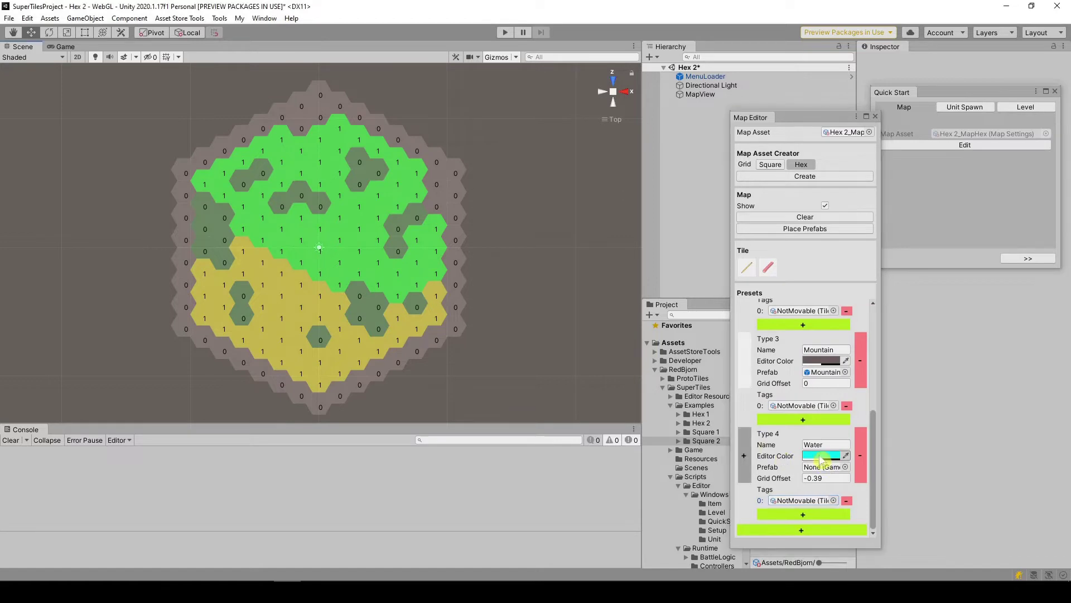
pyautogui.click(747, 267)
pyautogui.moveTo(274, 255); pyautogui.dragTo(301, 284)
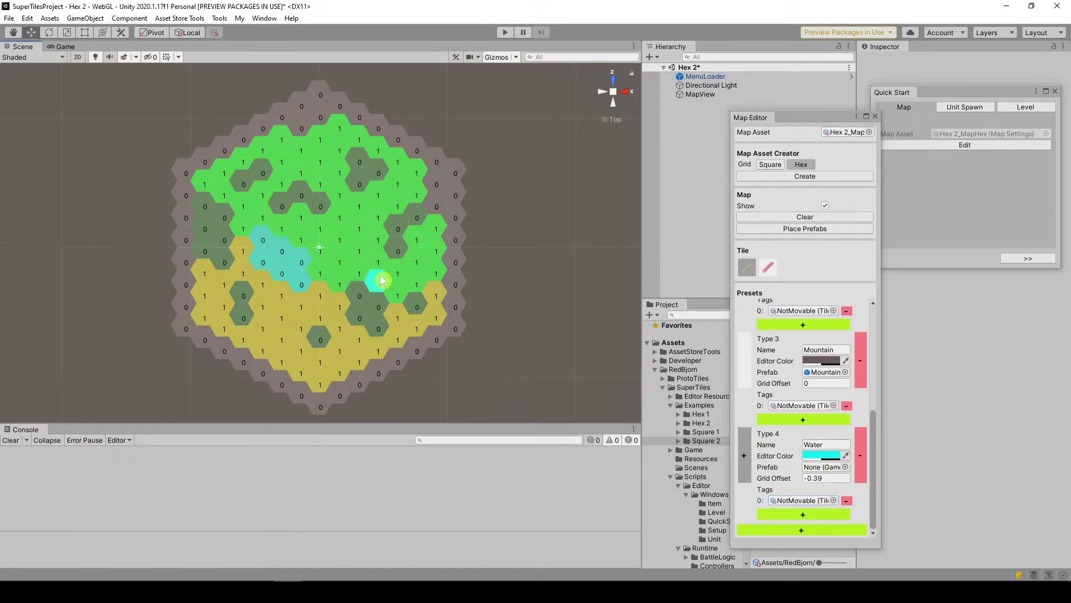
pyautogui.moveTo(380, 280); pyautogui.dragTo(360, 228)
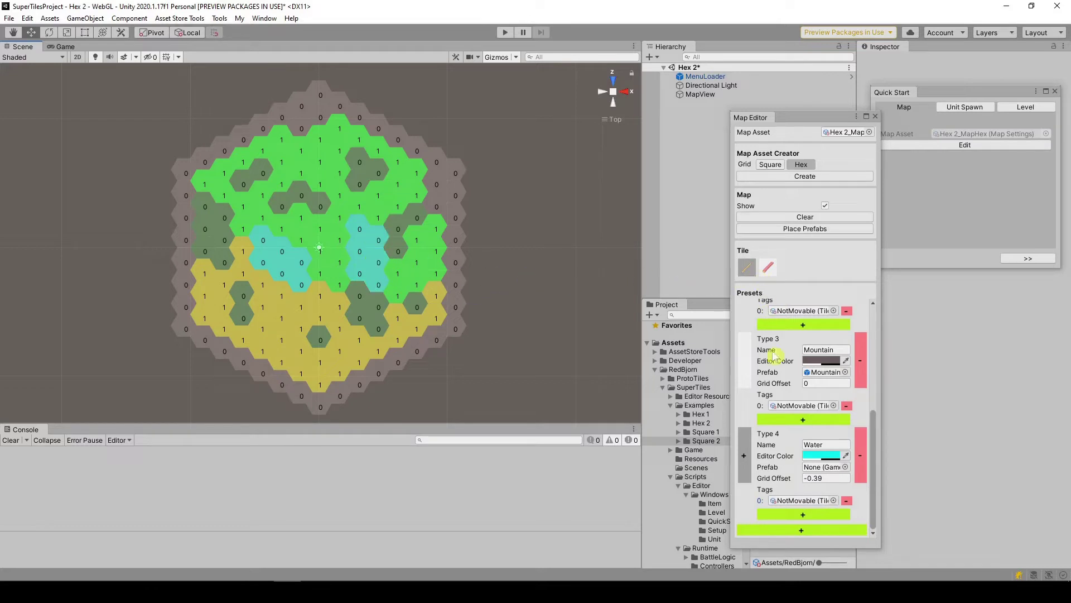
pyautogui.scroll(5, 776, 355)
pyautogui.click(747, 335)
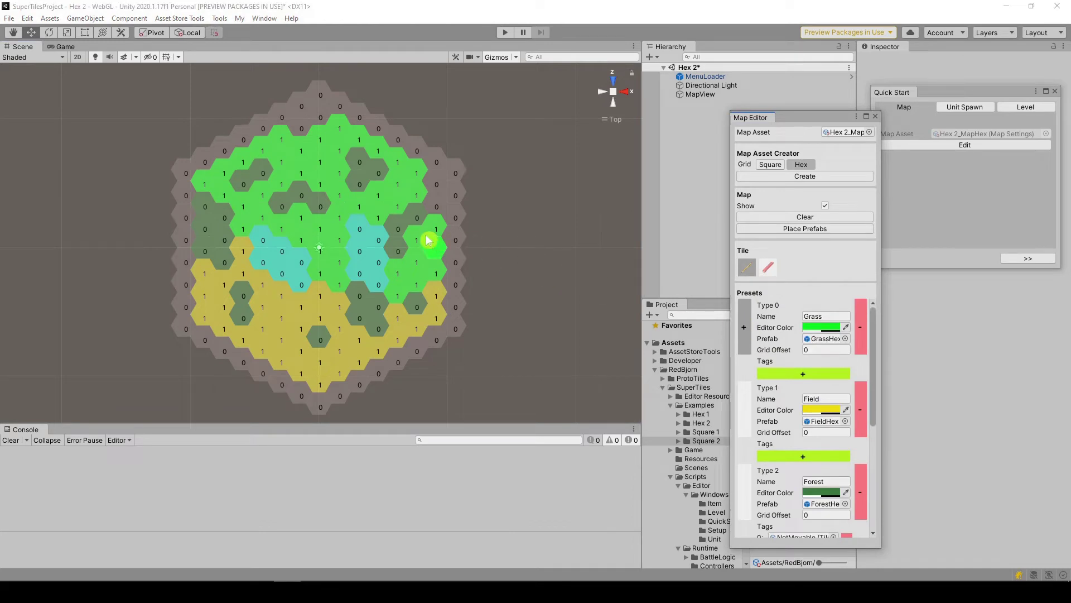
pyautogui.click(455, 237)
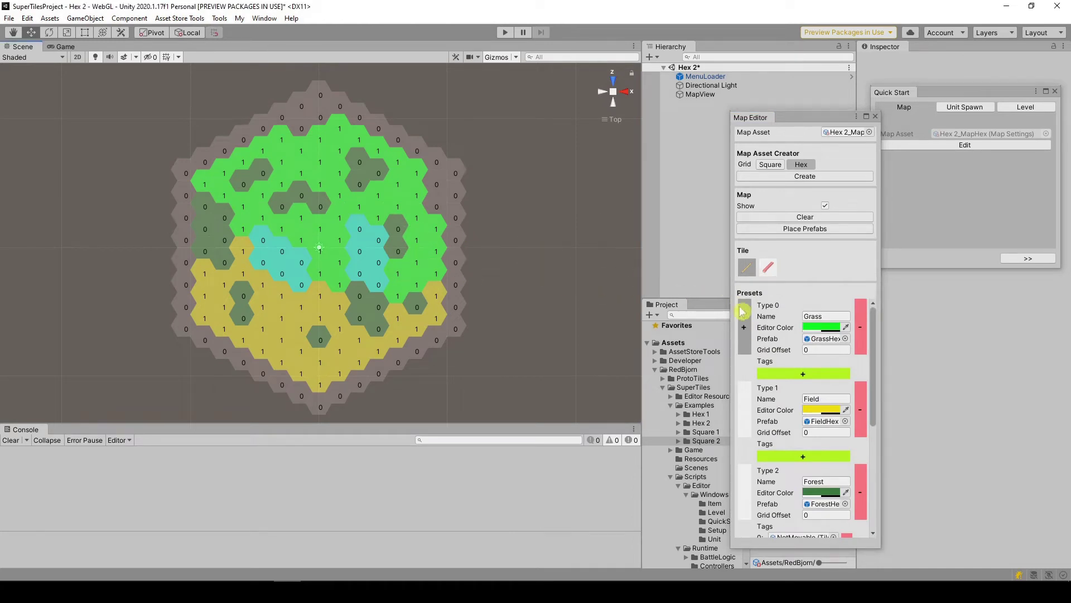
pyautogui.click(750, 268)
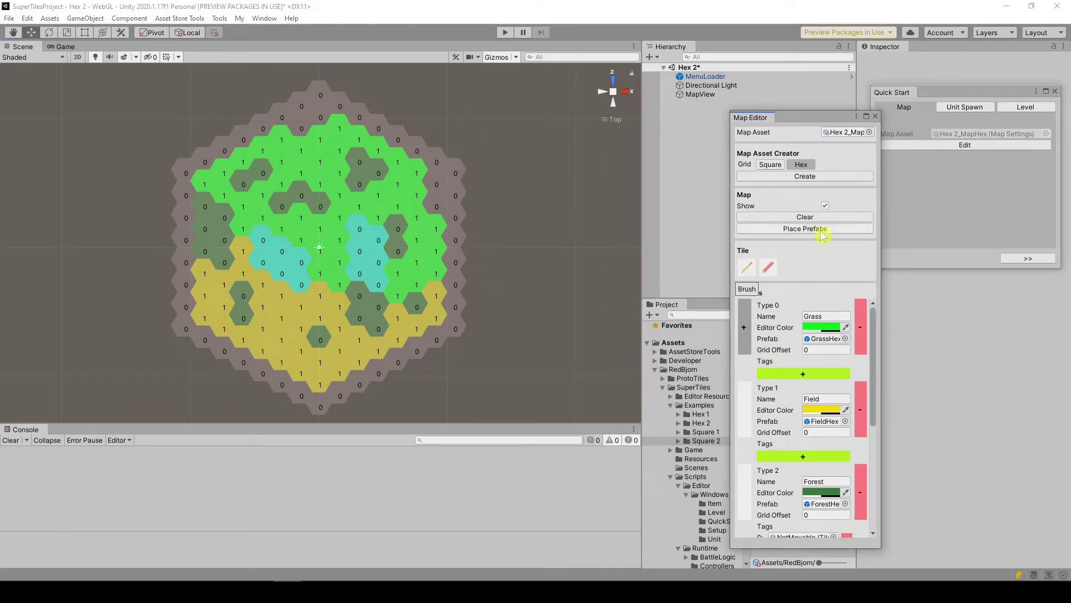
# Step: Place the 3D tile prefabs despite undefined ones, hide the overlay, and view in perspective
pyautogui.click(842, 231)
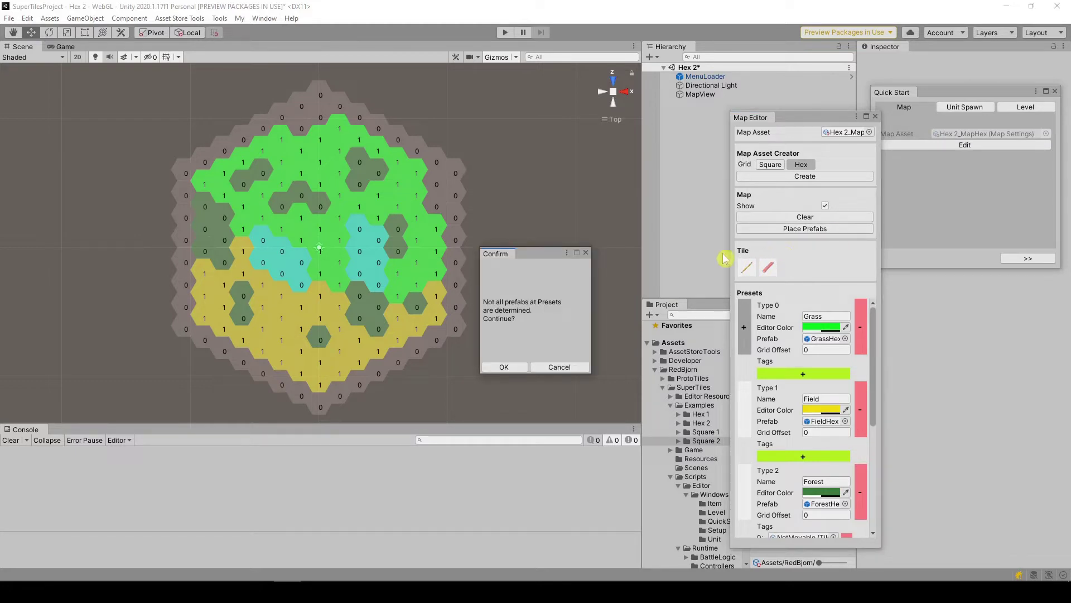
pyautogui.click(515, 370)
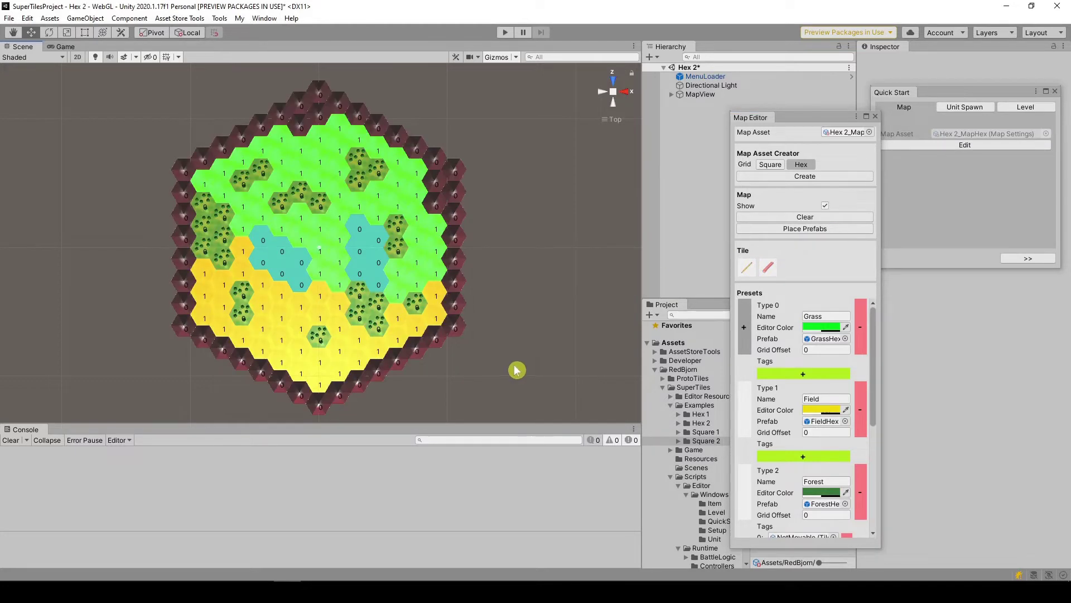
pyautogui.click(825, 205)
pyautogui.moveTo(483, 359)
pyautogui.mouseDown(button='right')
pyautogui.moveTo(320, 203)
pyautogui.moveTo(456, 215)
pyautogui.moveTo(423, 271)
pyautogui.mouseUp(button='right')
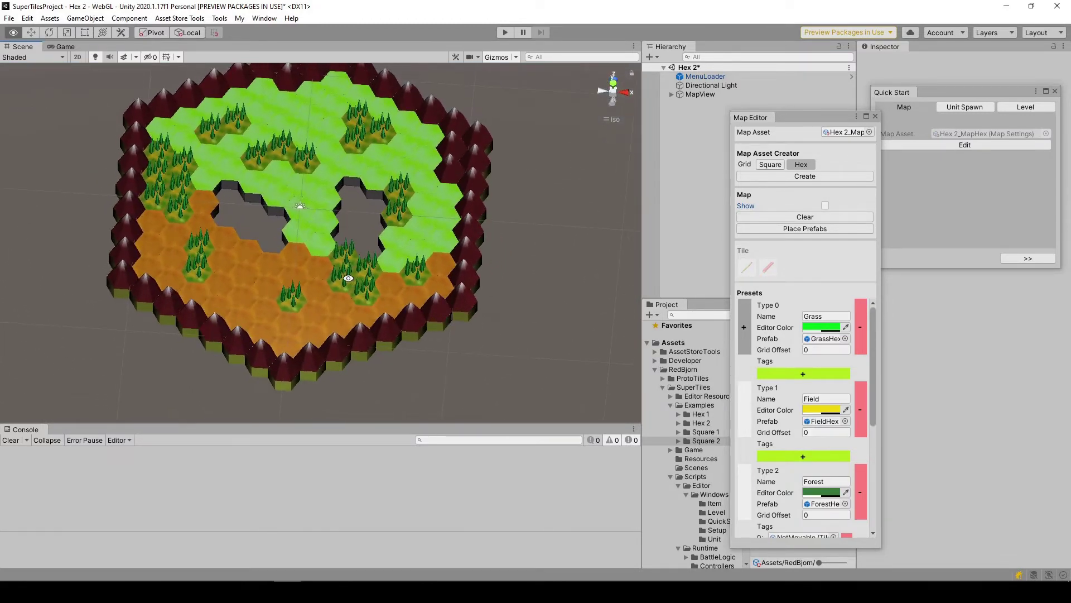
# Step: Expand MapView in the Hierarchy and close the Map Editor window
pyautogui.click(671, 95)
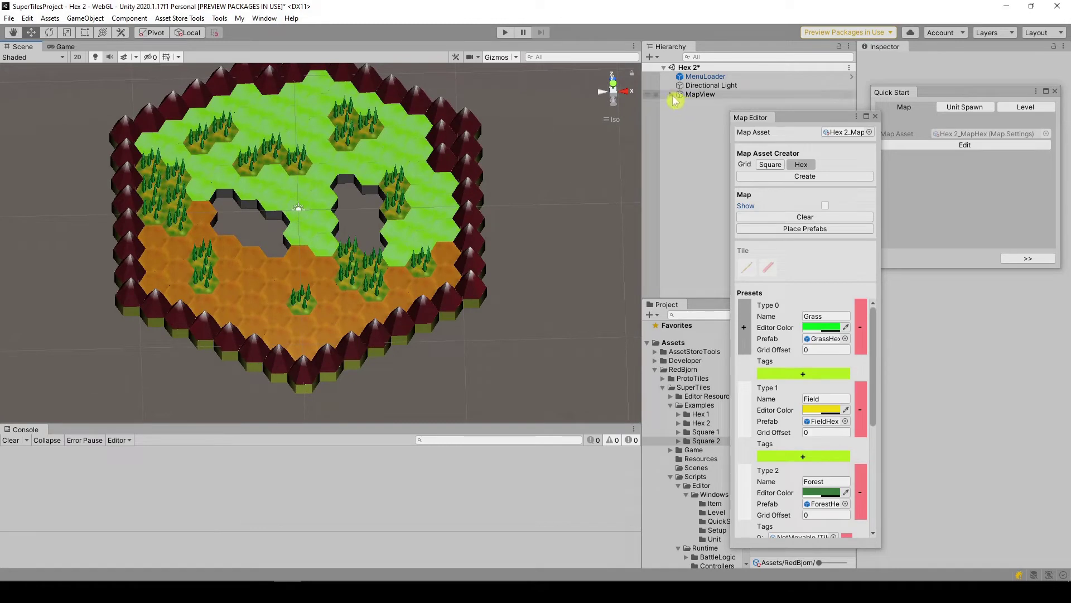
pyautogui.click(815, 124)
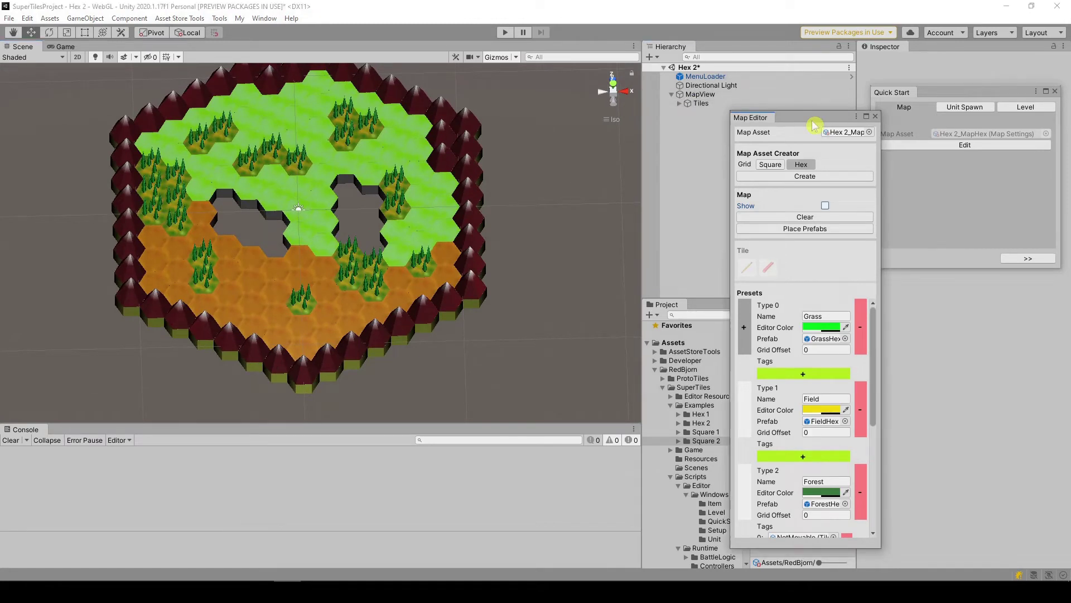
pyautogui.click(875, 116)
# Step: Add a 3D Plane object as a child of MapView
pyautogui.click(692, 96)
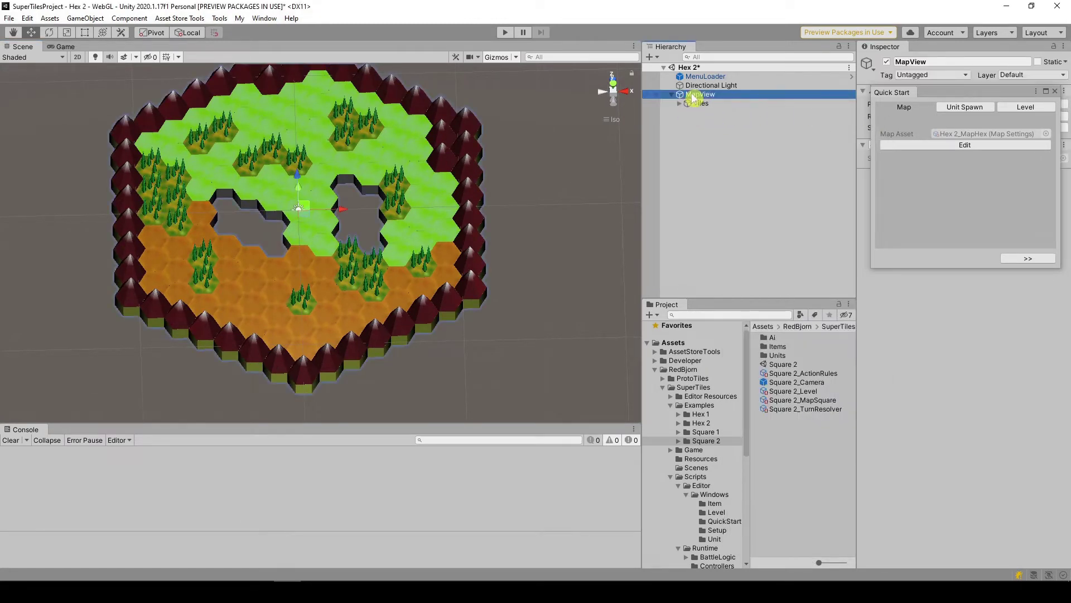
pyautogui.rightClick(692, 97)
pyautogui.moveTo(753, 223)
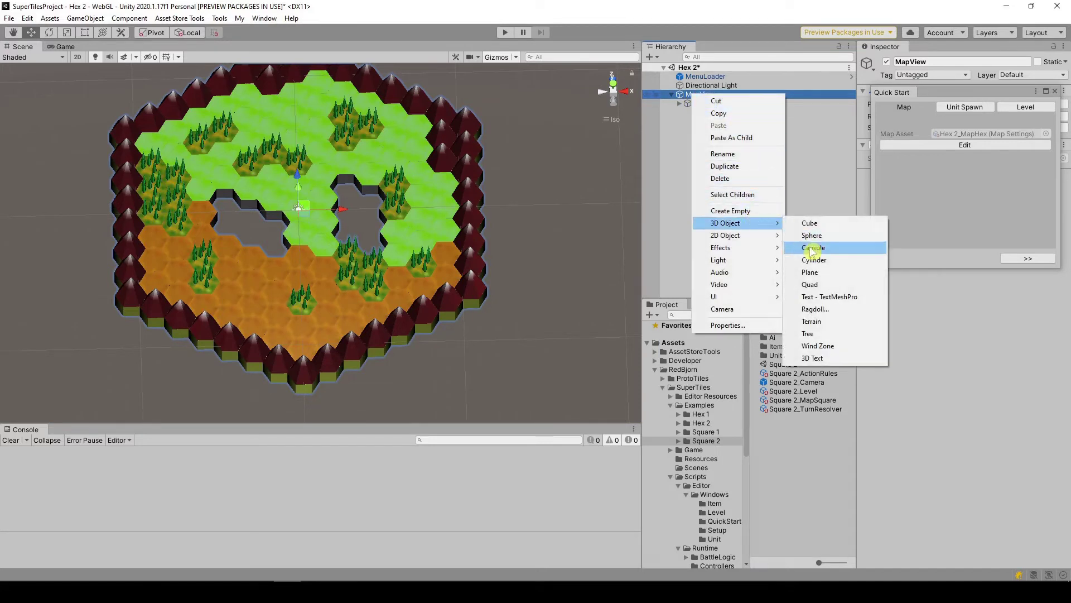
pyautogui.click(810, 272)
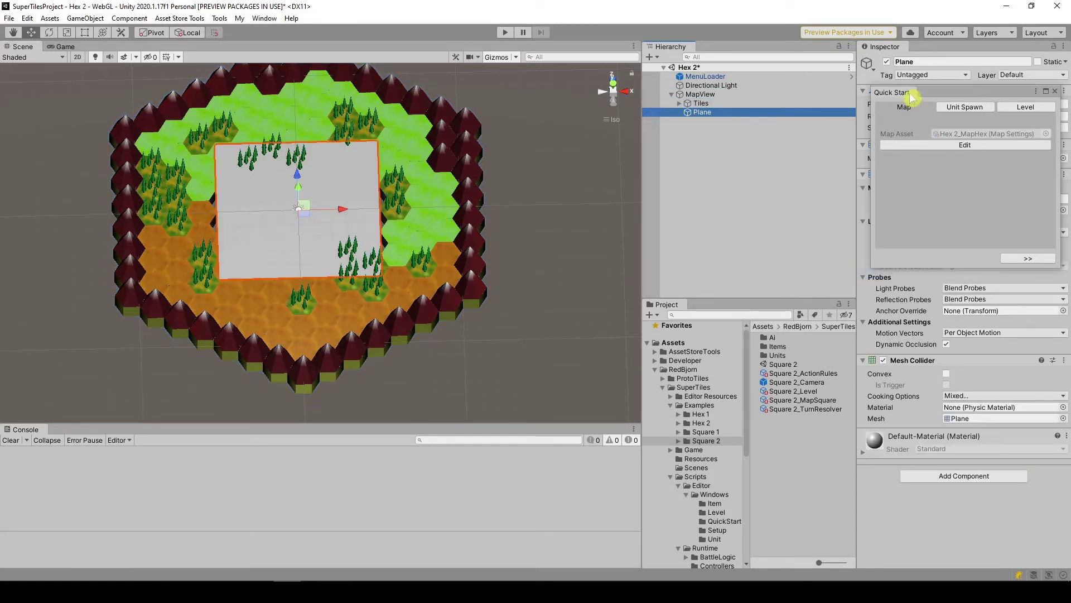
# Step: Assign the Water material to the Plane's Mesh Renderer Element 0
pyautogui.moveTo(912, 98); pyautogui.dragTo(438, 389)
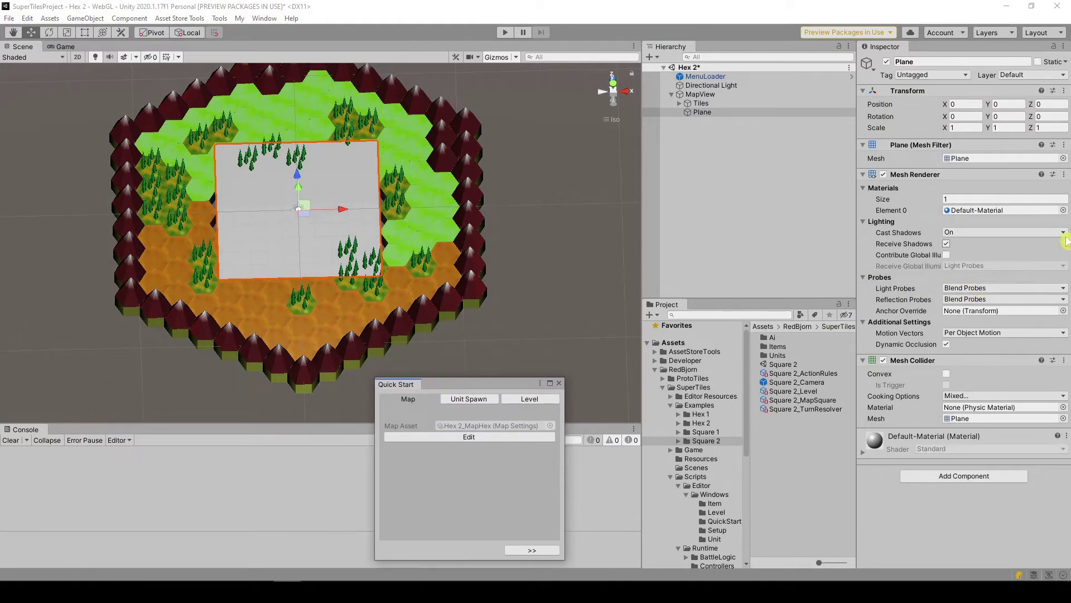
pyautogui.click(1063, 210)
pyautogui.write('Water')
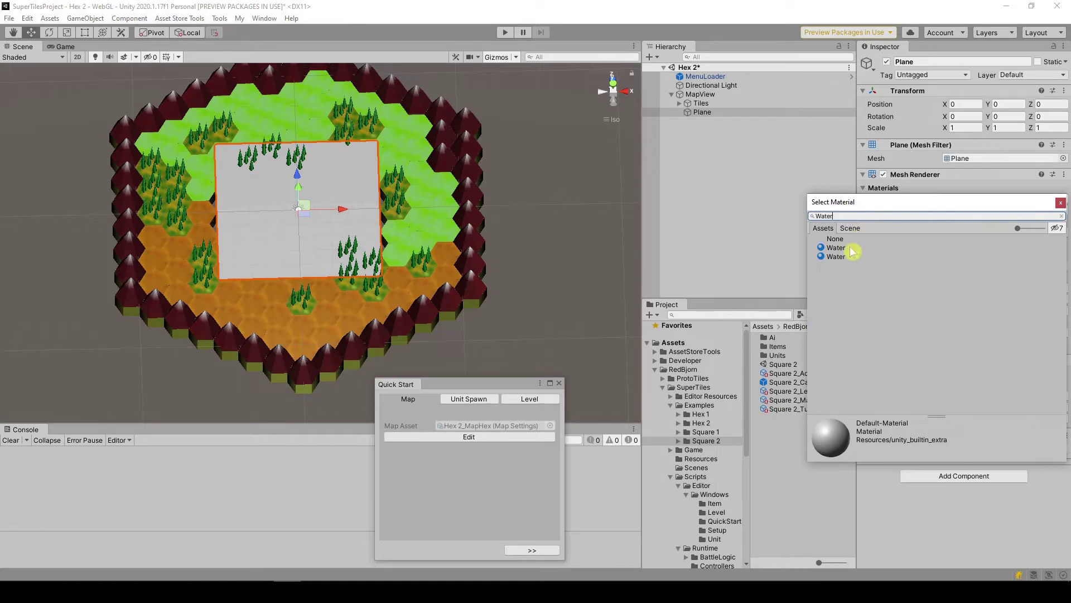
pyautogui.click(850, 256)
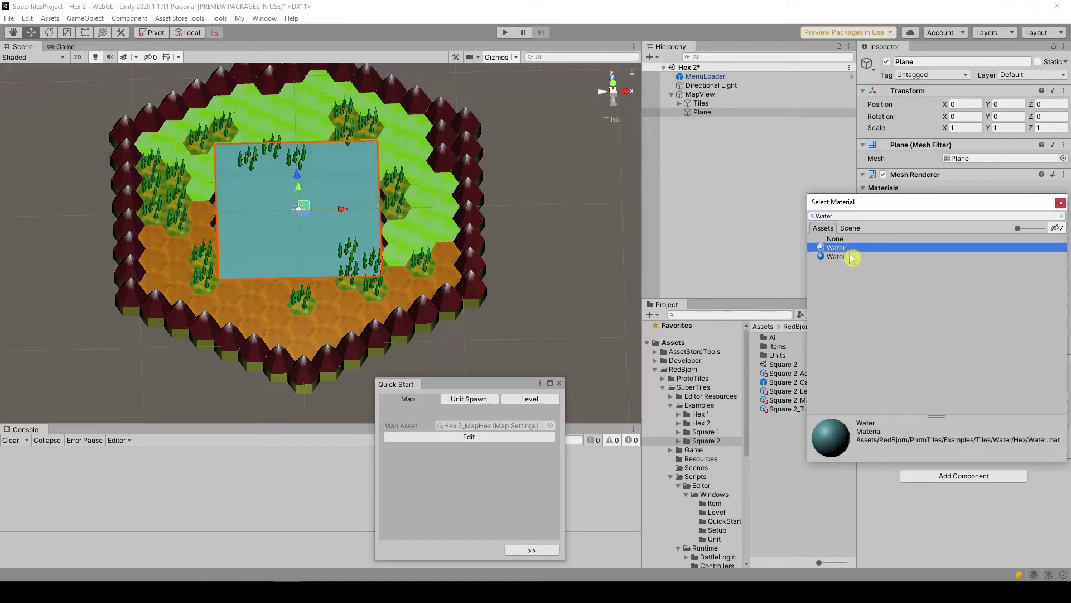
pyautogui.doubleClick(850, 256)
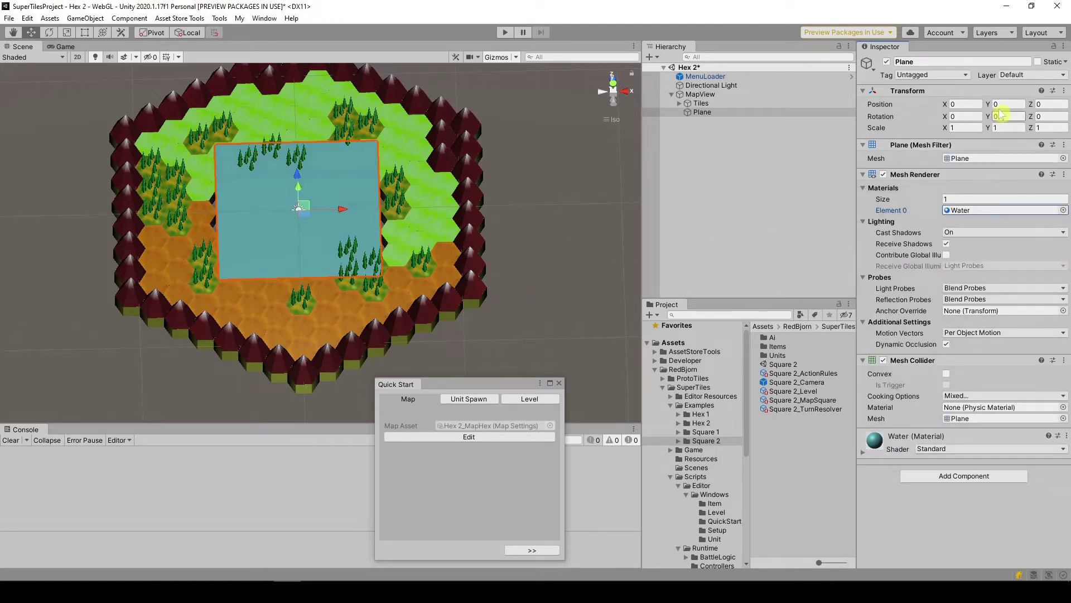
# Step: Place the Plane at Position Y -0.4 and scale it to 10 on X, Y and Z
pyautogui.click(1002, 103)
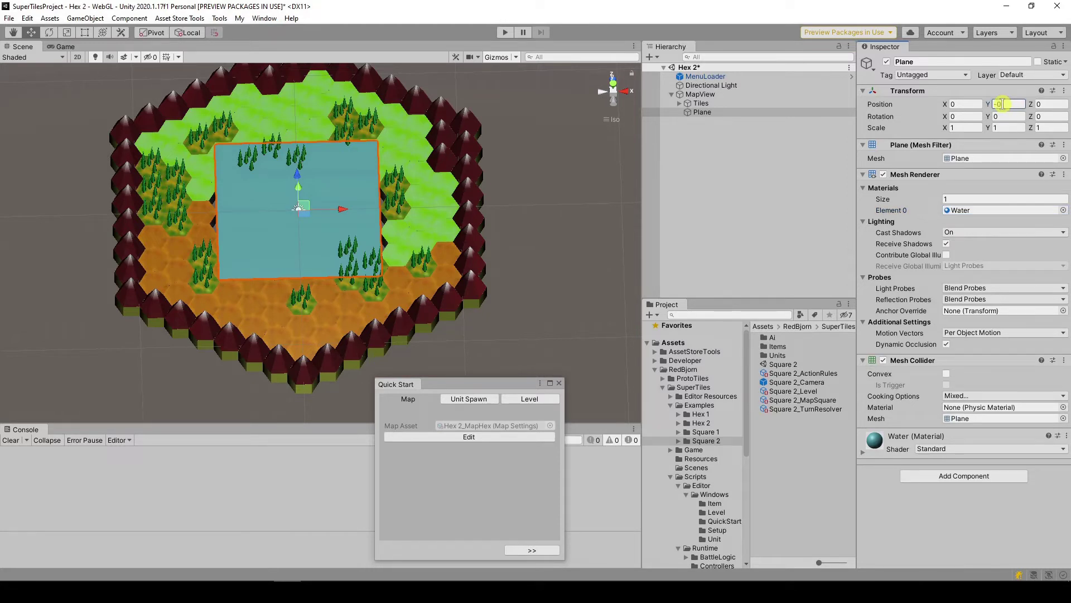
pyautogui.write('.4')
pyautogui.click(961, 128)
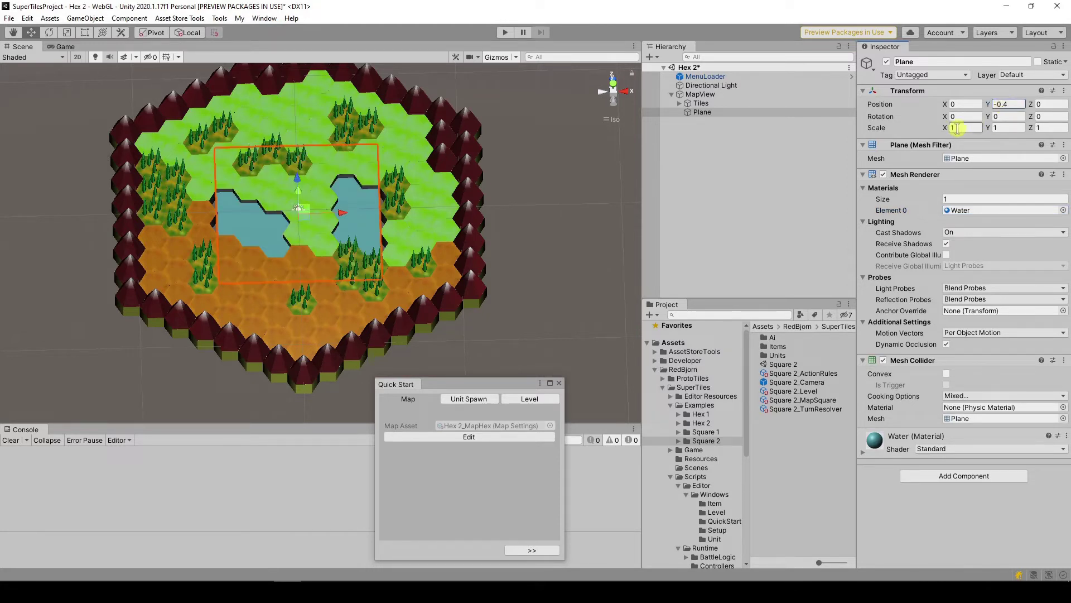
pyautogui.write('10')
pyautogui.press('Tab')
pyautogui.write('0')
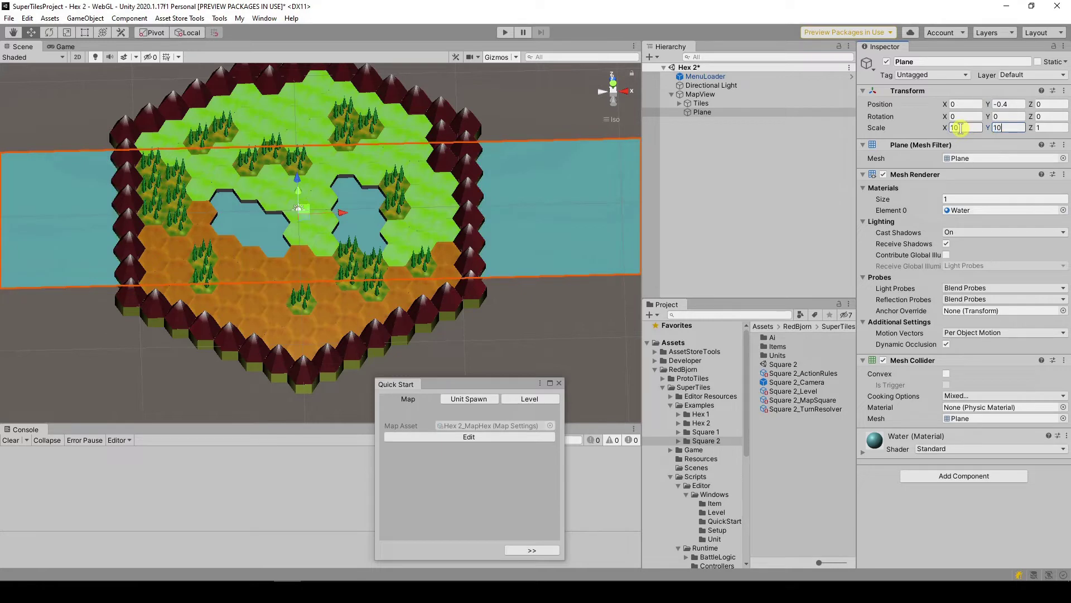
pyautogui.press('Tab')
pyautogui.write('10')
pyautogui.scroll(-2, 456, 245)
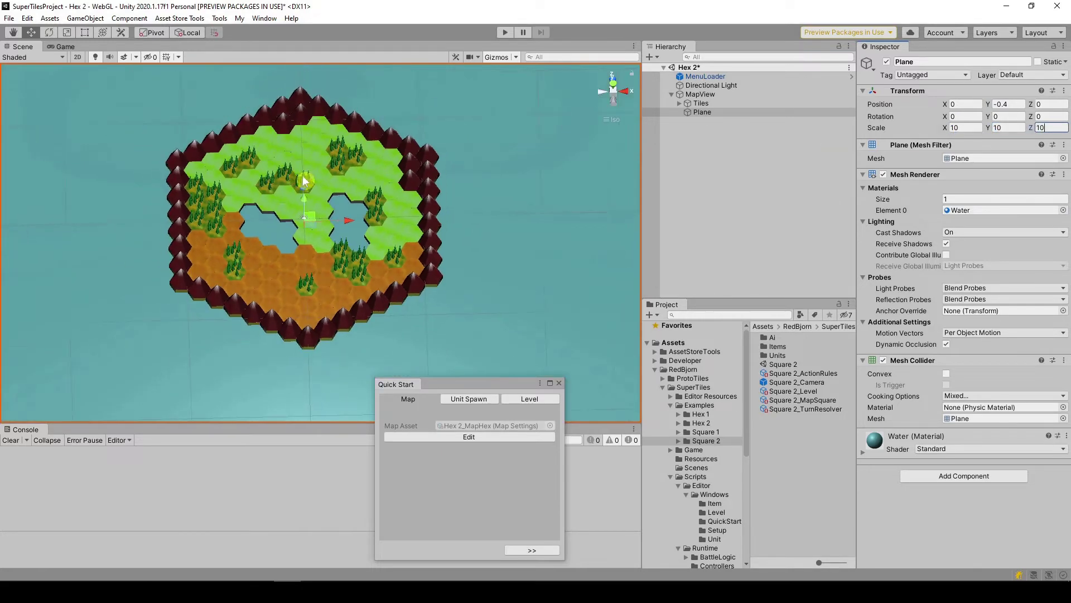
pyautogui.press('alt')
# Step: Switch to a top-down view, list the Hex 2 assets, and show the Team 1 AllyPrivate spawn settings
pyautogui.moveTo(476, 252)
pyautogui.keyDown('alt'); pyautogui.mouseDown()
pyautogui.moveTo(519, 193)
pyautogui.moveTo(462, 240)
pyautogui.moveTo(523, 215)
pyautogui.mouseUp(); pyautogui.keyUp('alt')
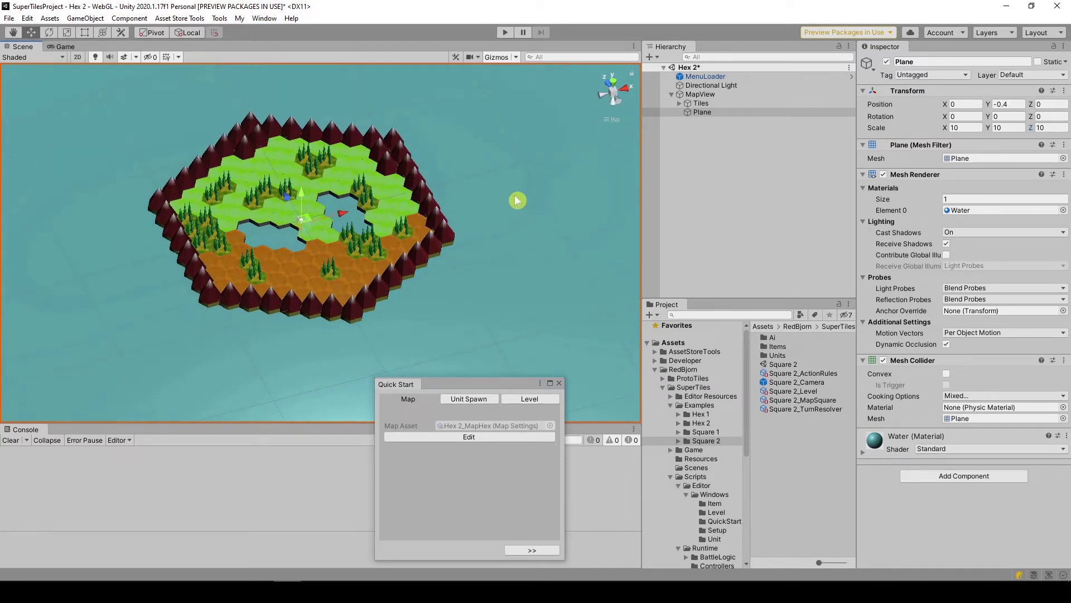
pyautogui.click(614, 84)
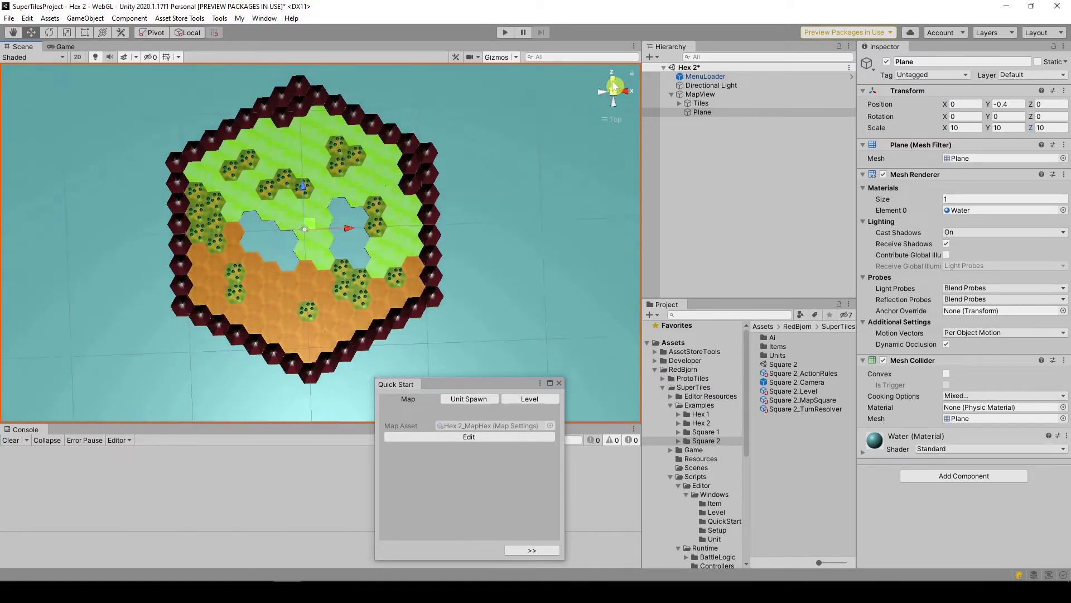
pyautogui.click(698, 424)
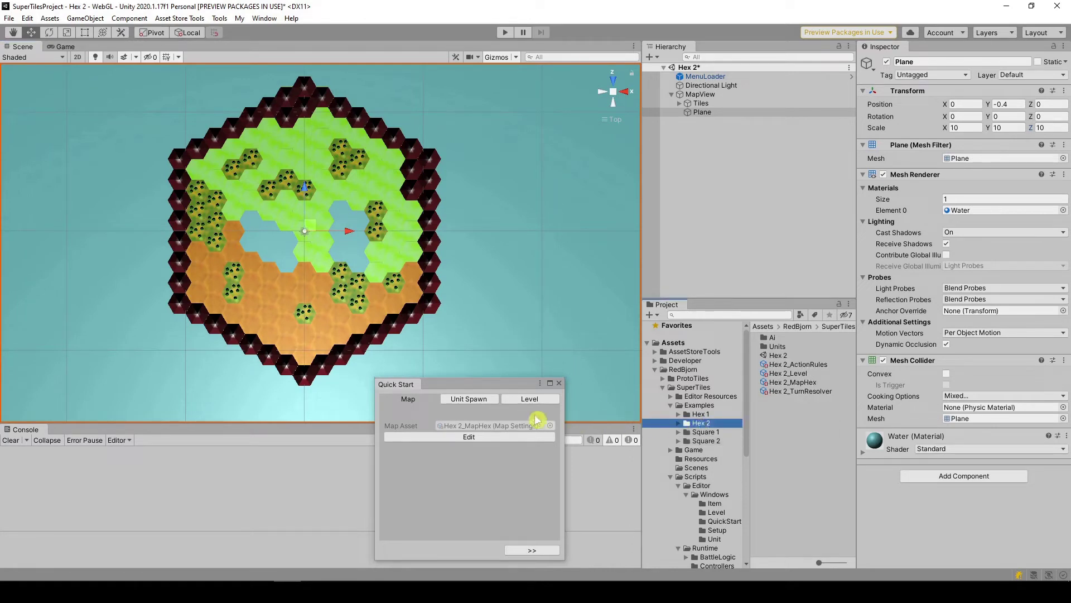
pyautogui.click(472, 402)
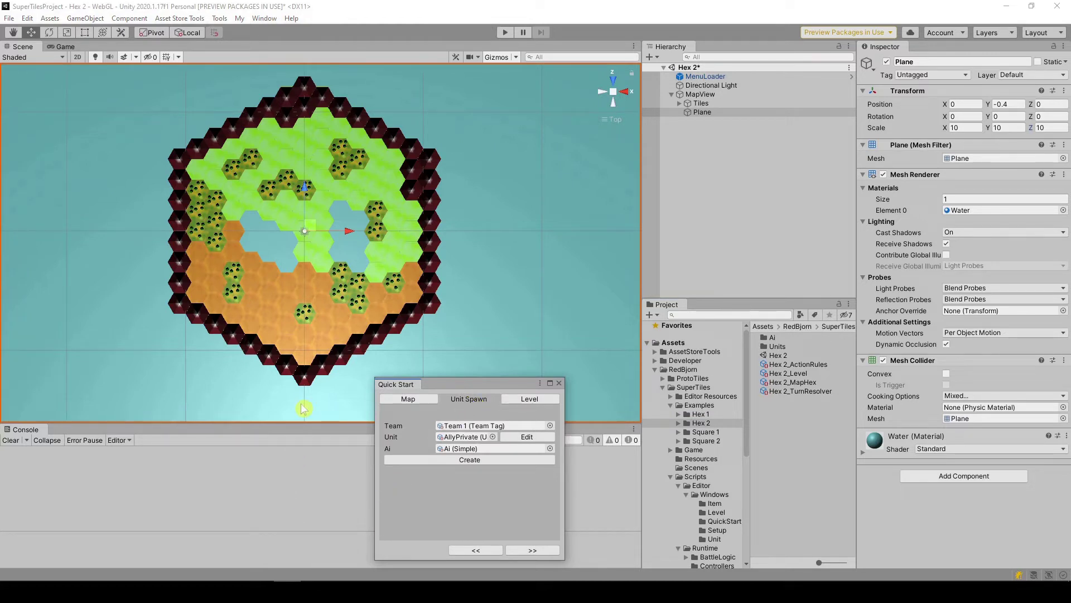
# Step: Edit AllyPrivate's unit data: Avatar RobotBlueIcon and Model RobotBlue
pyautogui.click(519, 438)
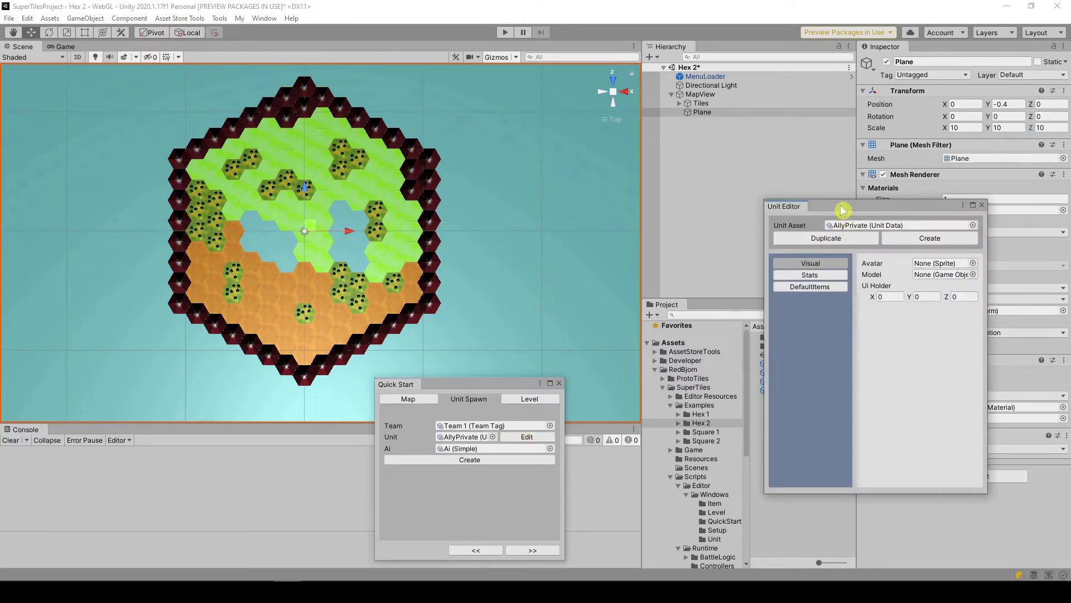
pyautogui.moveTo(843, 209)
pyautogui.mouseDown()
pyautogui.moveTo(730, 81)
pyautogui.moveTo(727, 91)
pyautogui.mouseUp()
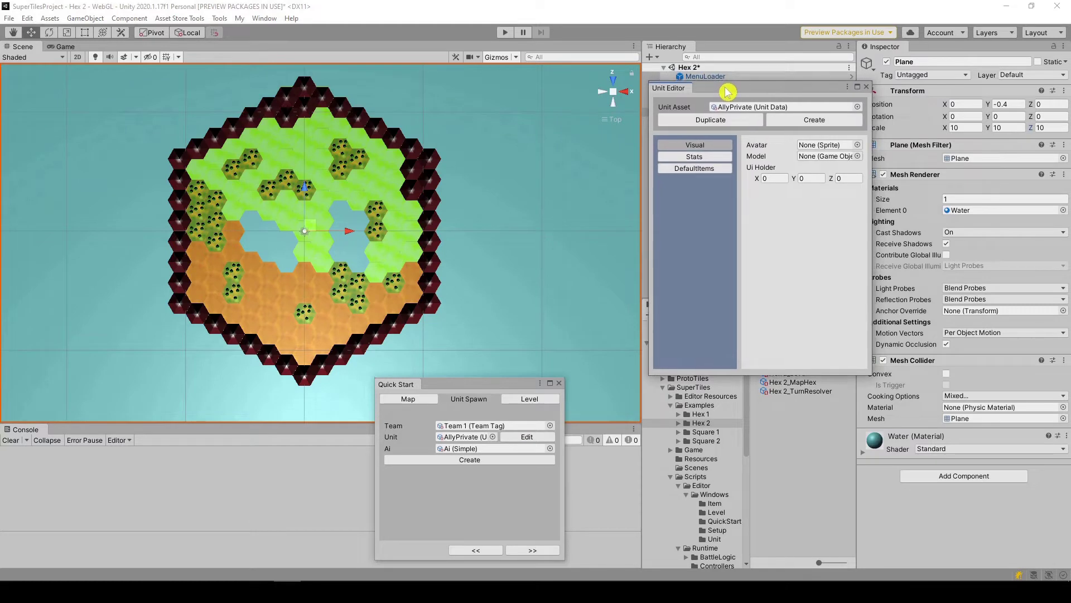
pyautogui.click(857, 145)
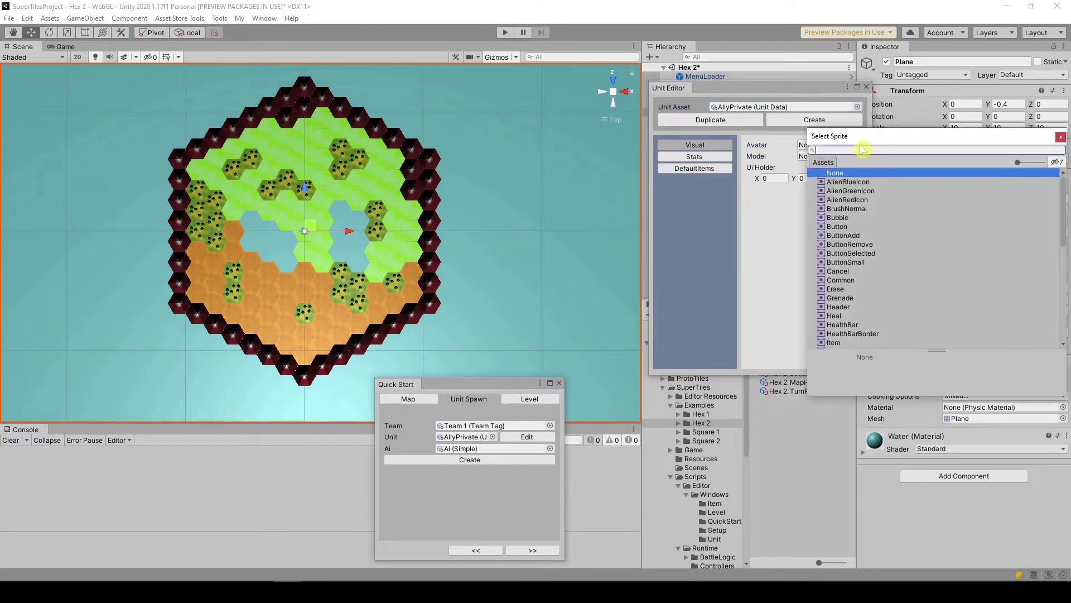
pyautogui.write('Ro')
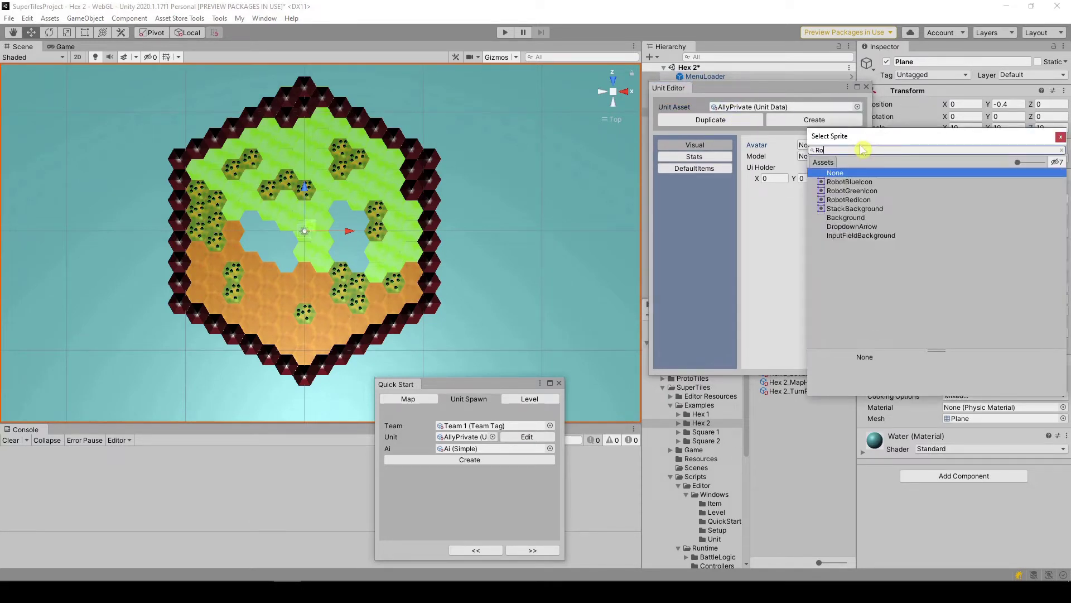
pyautogui.write('bot')
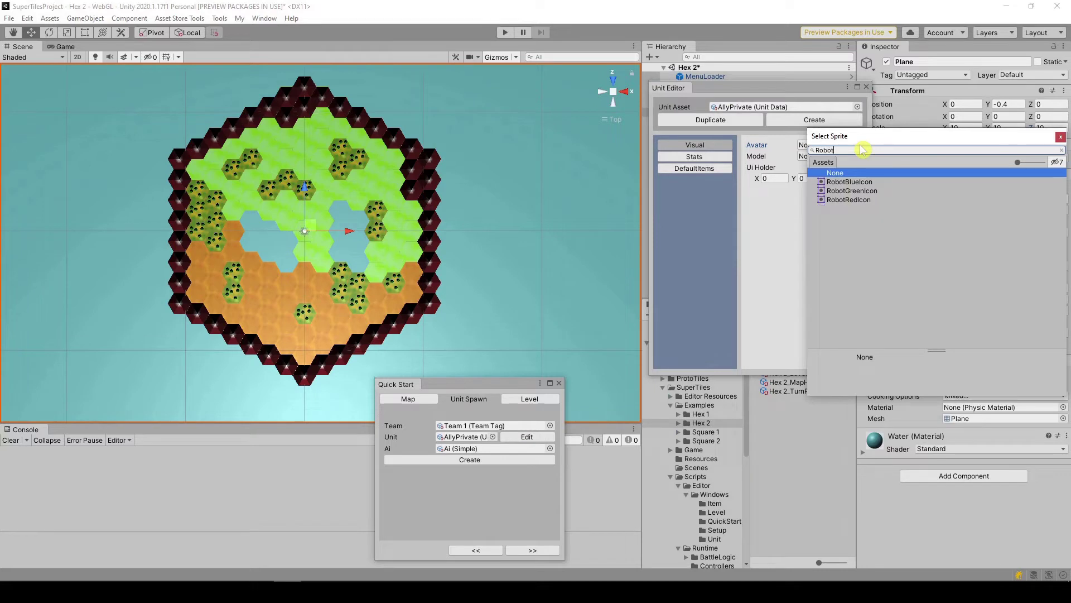
pyautogui.click(876, 183)
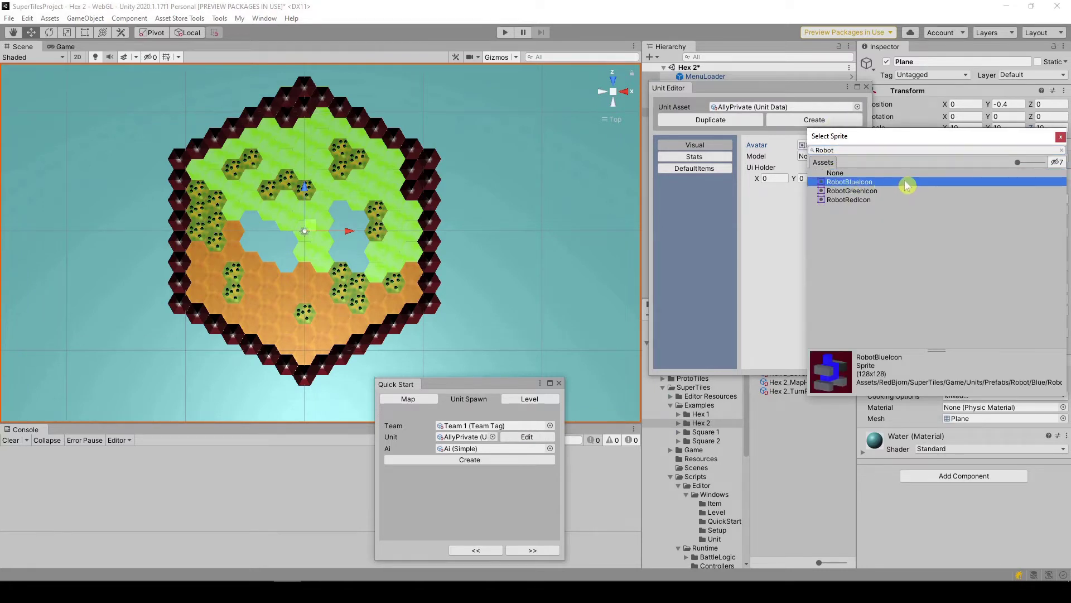
pyautogui.doubleClick(906, 186)
pyautogui.click(858, 156)
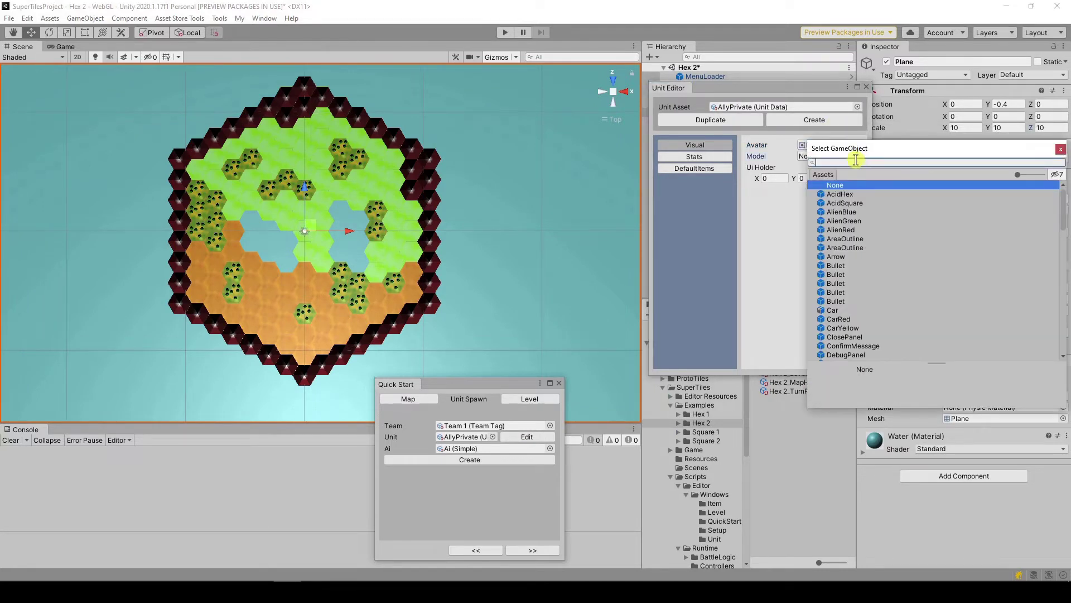
pyautogui.write('Robot')
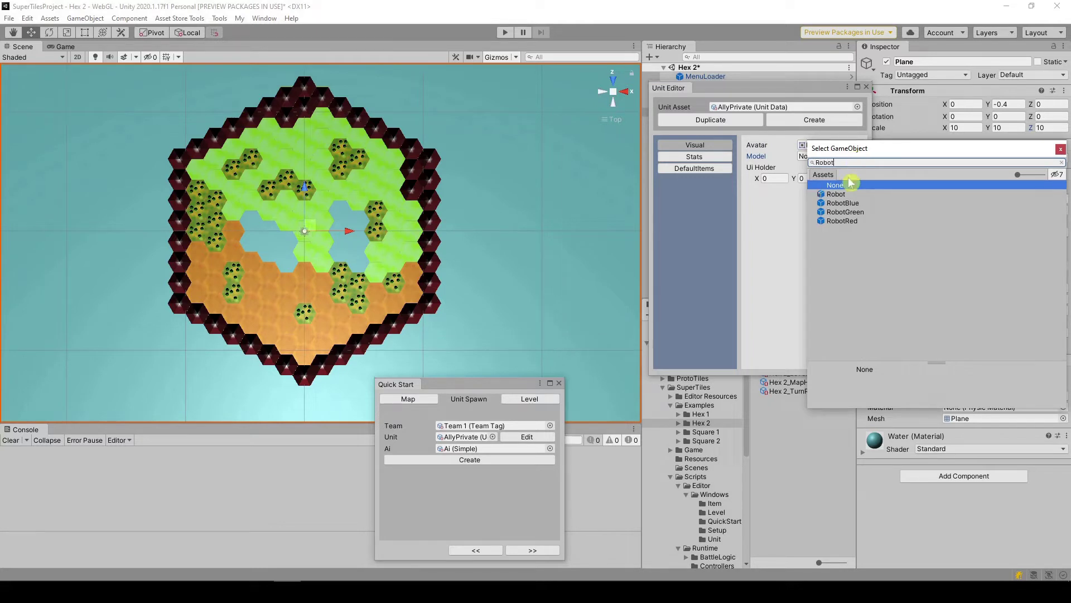
pyautogui.doubleClick(854, 204)
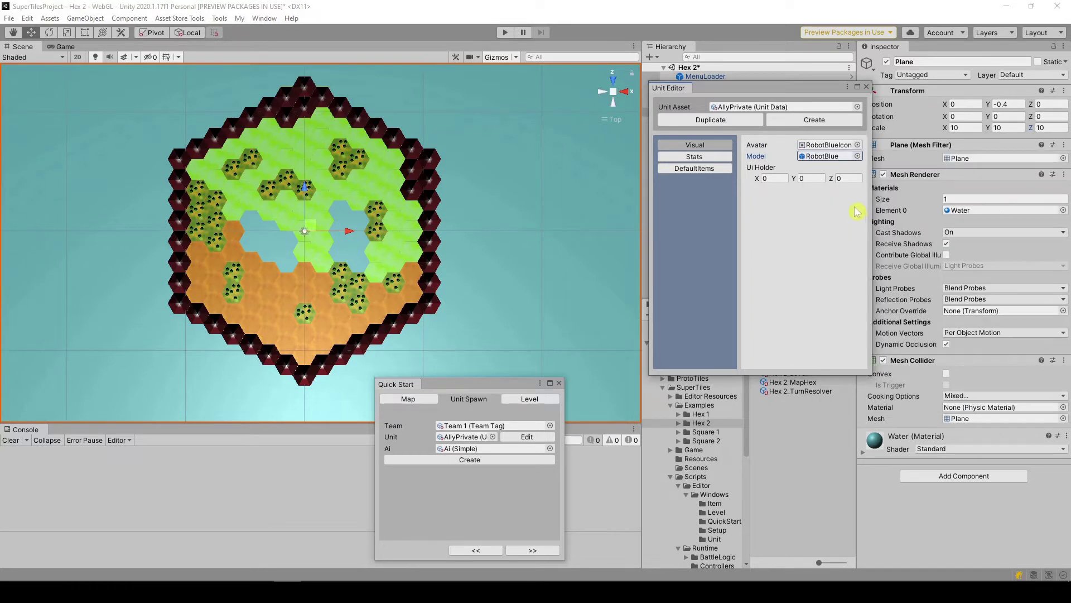
pyautogui.click(811, 178)
# Step: Add four stat rows to AllyPrivate and set the first two to Health 100 and MoveRange 6
pyautogui.click(698, 156)
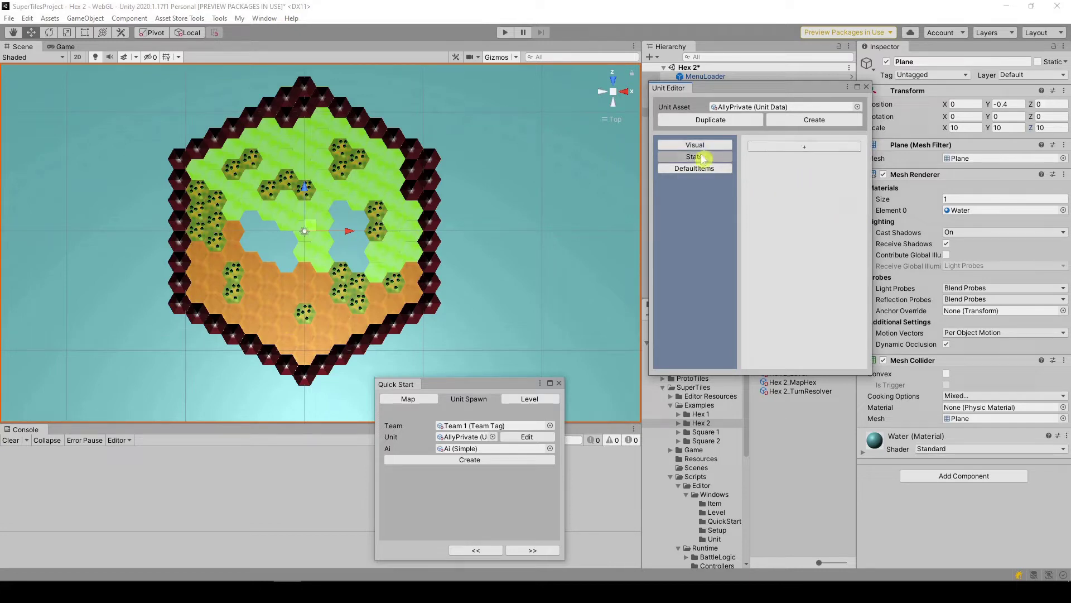
pyautogui.click(806, 158)
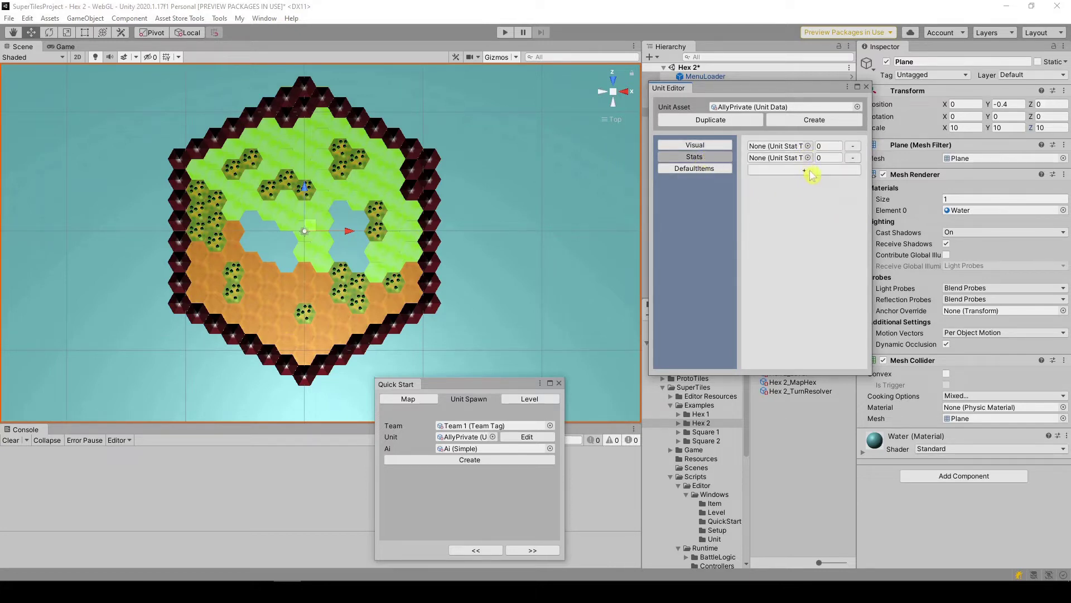
pyautogui.click(812, 169)
pyautogui.click(813, 181)
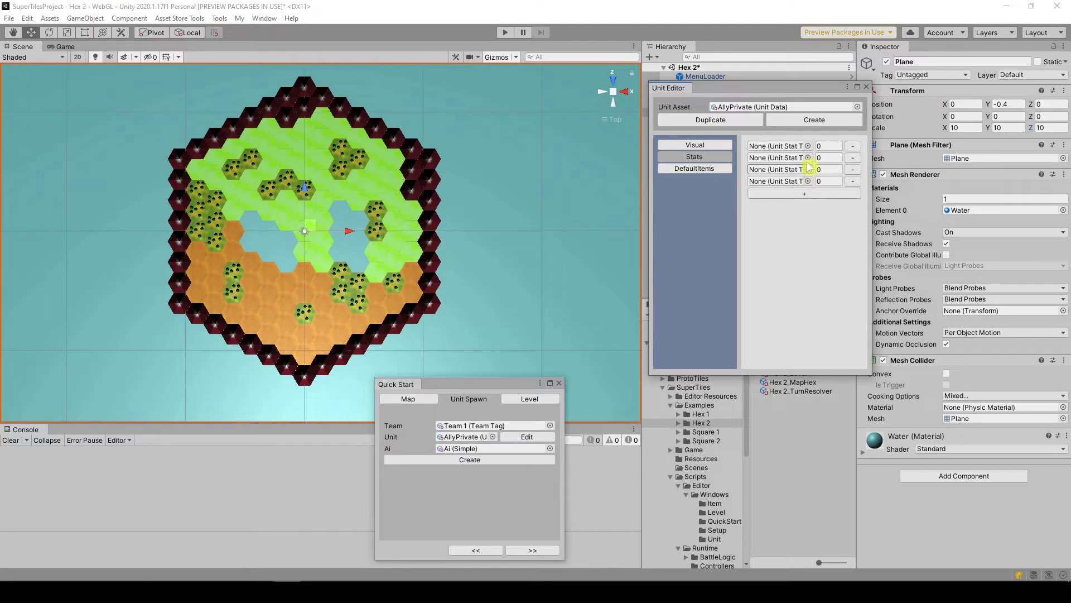
pyautogui.click(807, 145)
pyautogui.doubleClick(836, 182)
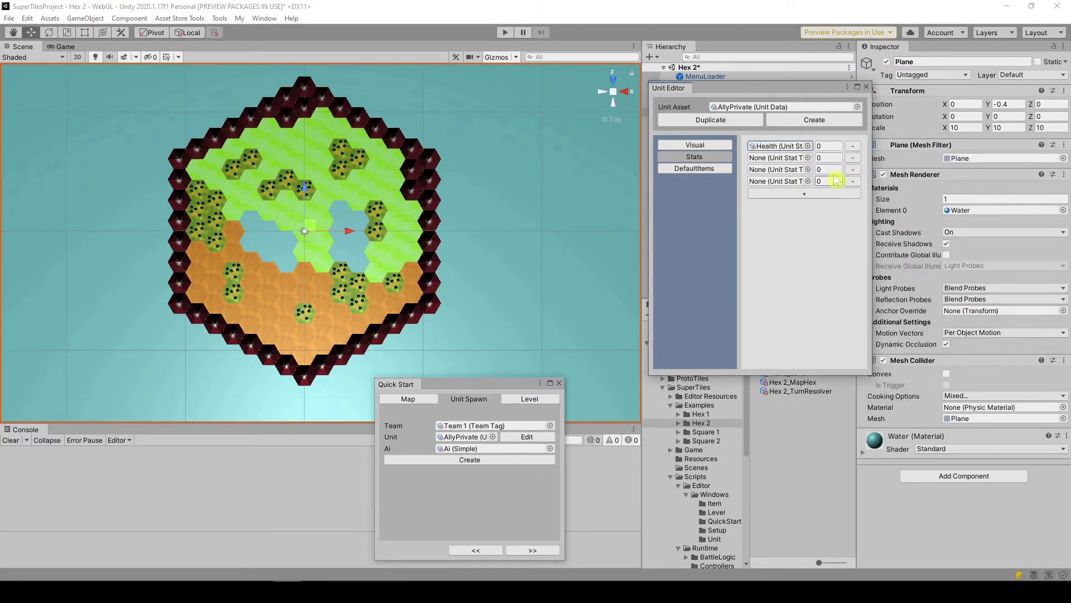
pyautogui.click(808, 158)
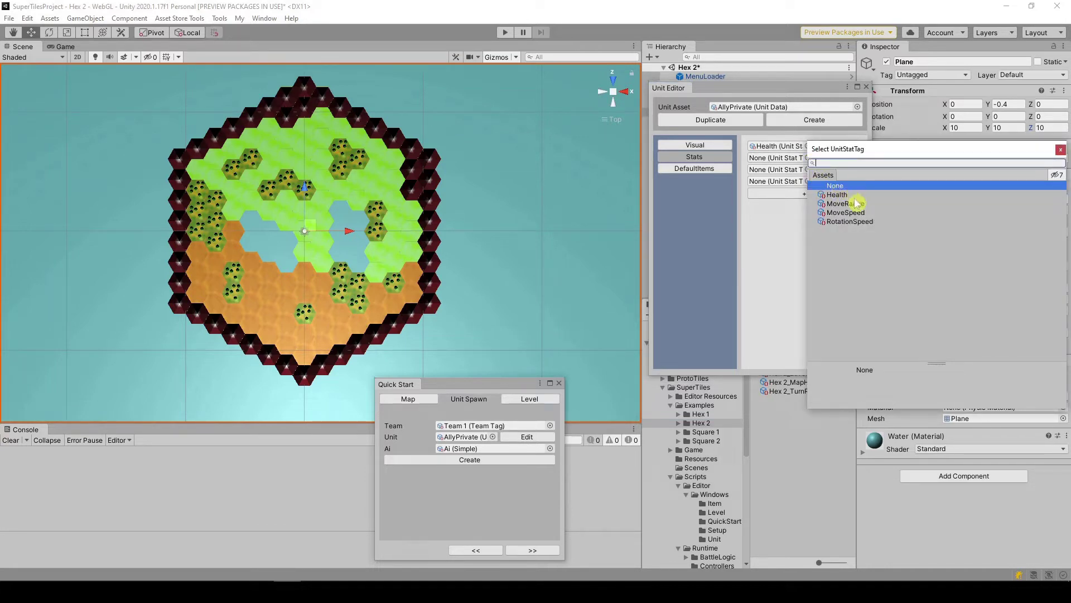
pyautogui.doubleClick(857, 203)
pyautogui.click(822, 159)
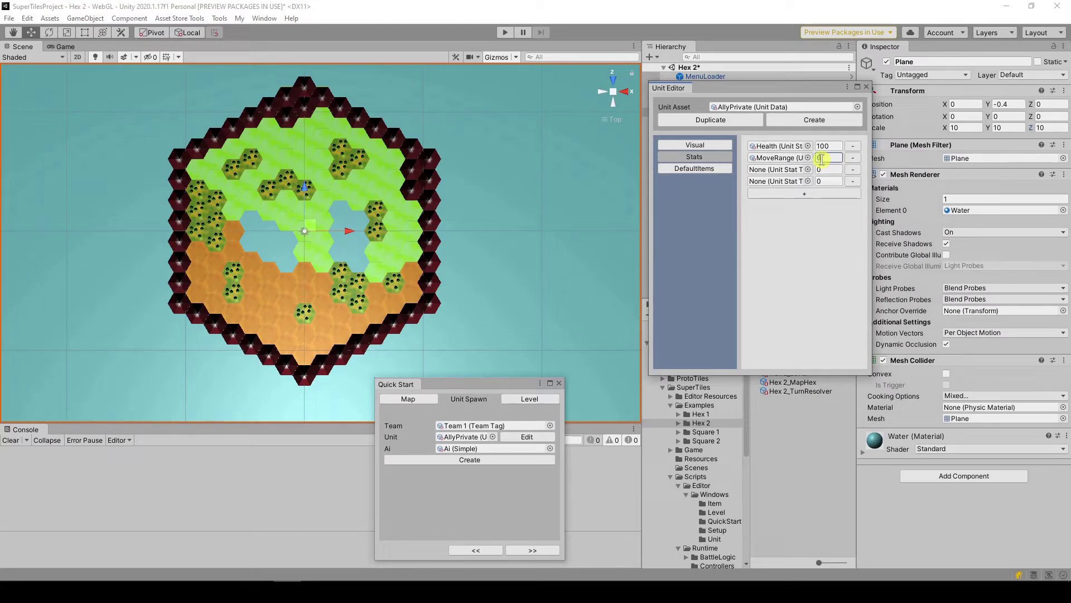
# Step: Set the third and fourth stats to MoveSpeed 5 and RotationSpeed 360
pyautogui.click(808, 170)
pyautogui.write('Move')
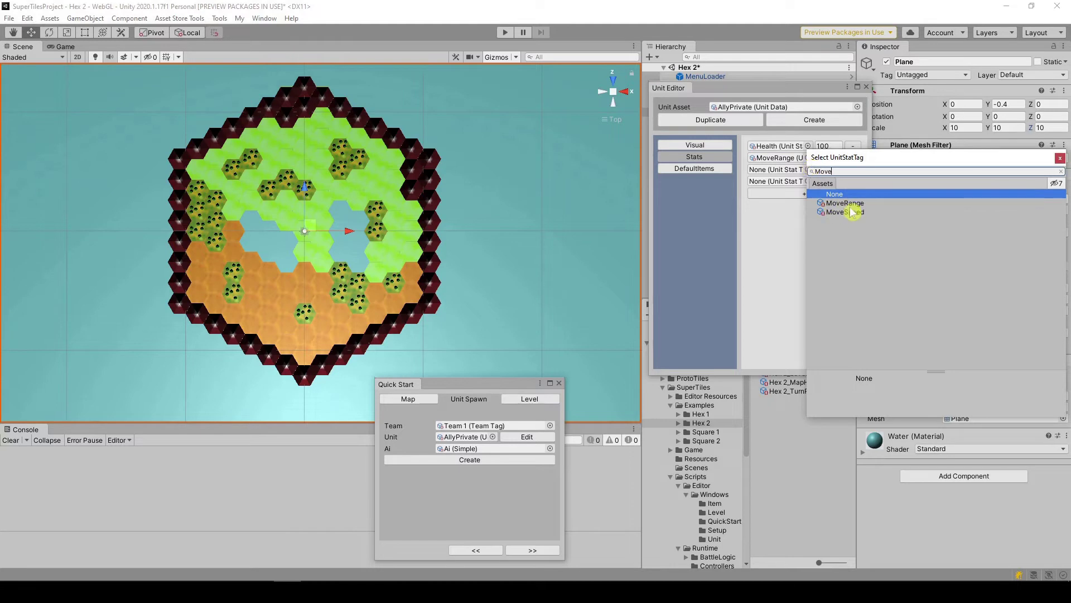
pyautogui.doubleClick(845, 212)
pyautogui.click(831, 167)
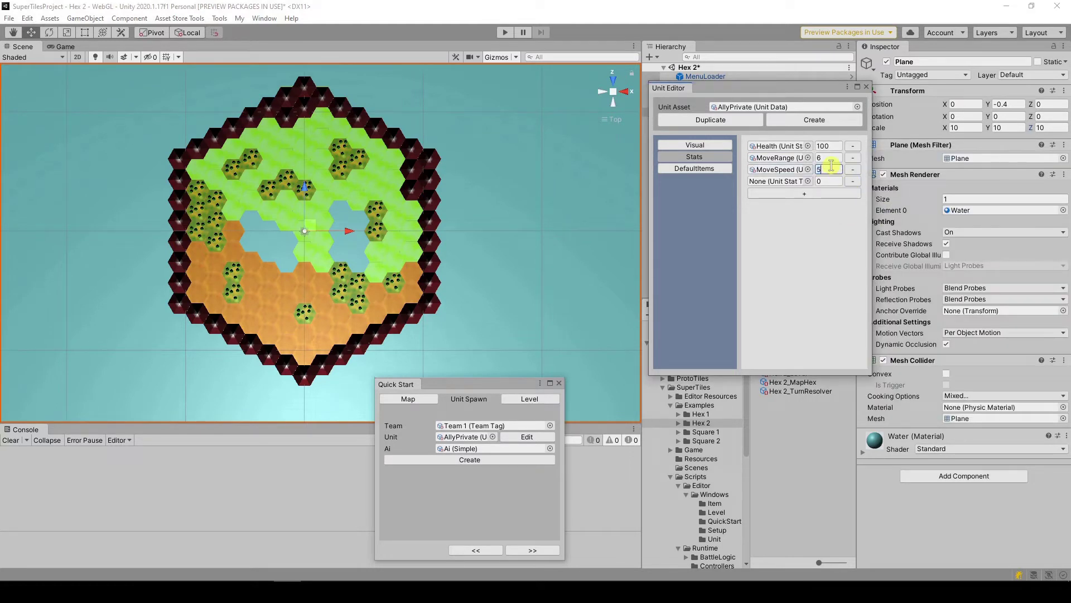
pyautogui.click(808, 182)
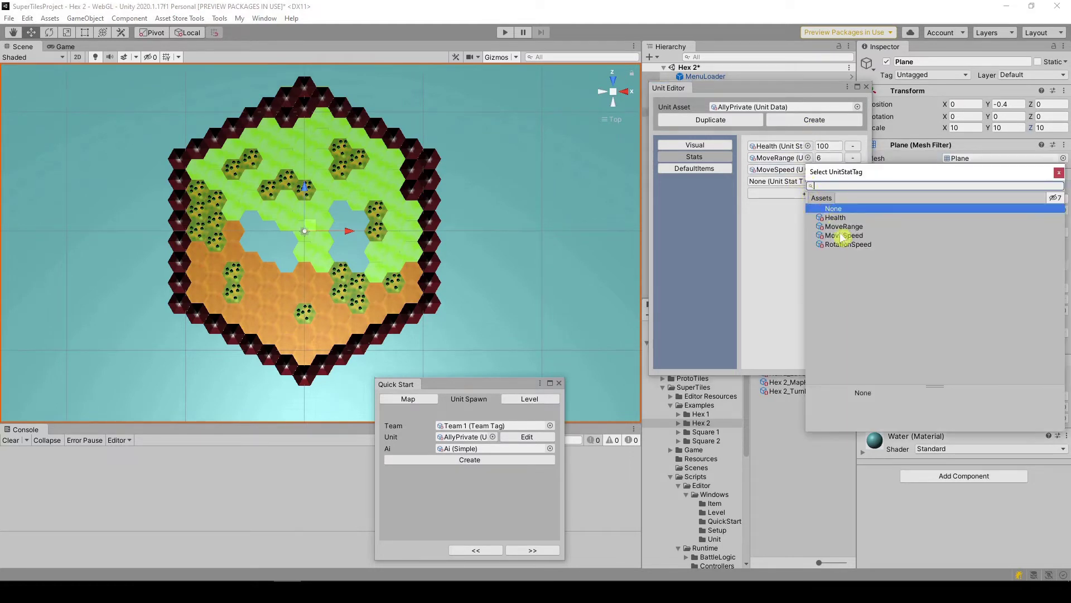
pyautogui.doubleClick(845, 244)
pyautogui.click(831, 179)
pyautogui.write('360')
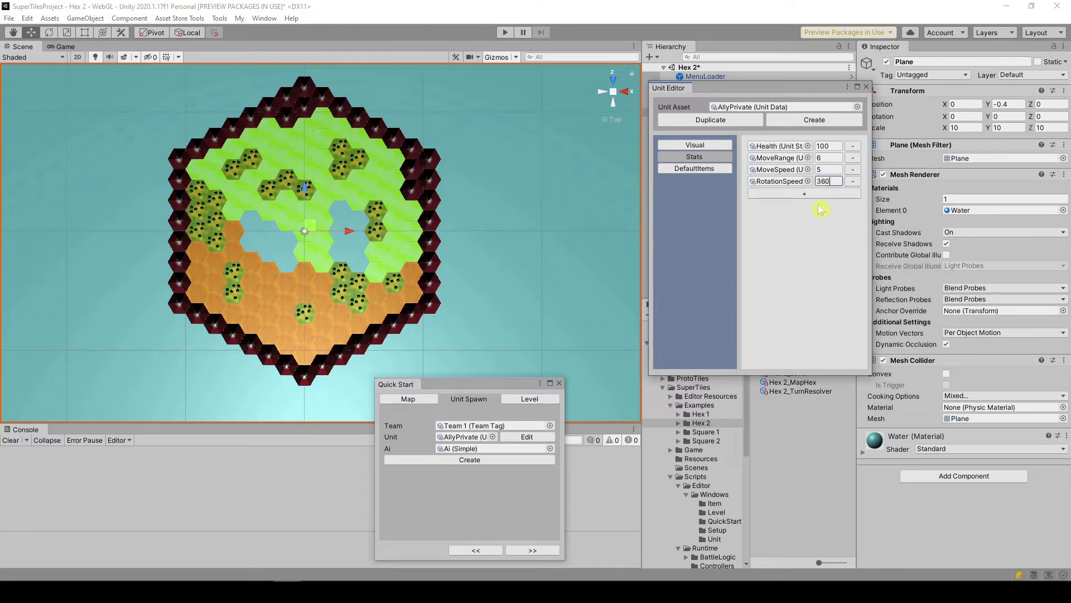
# Step: Add an empty default item slot to AllyPrivate and load the Gun item into the Item Editor
pyautogui.click(717, 168)
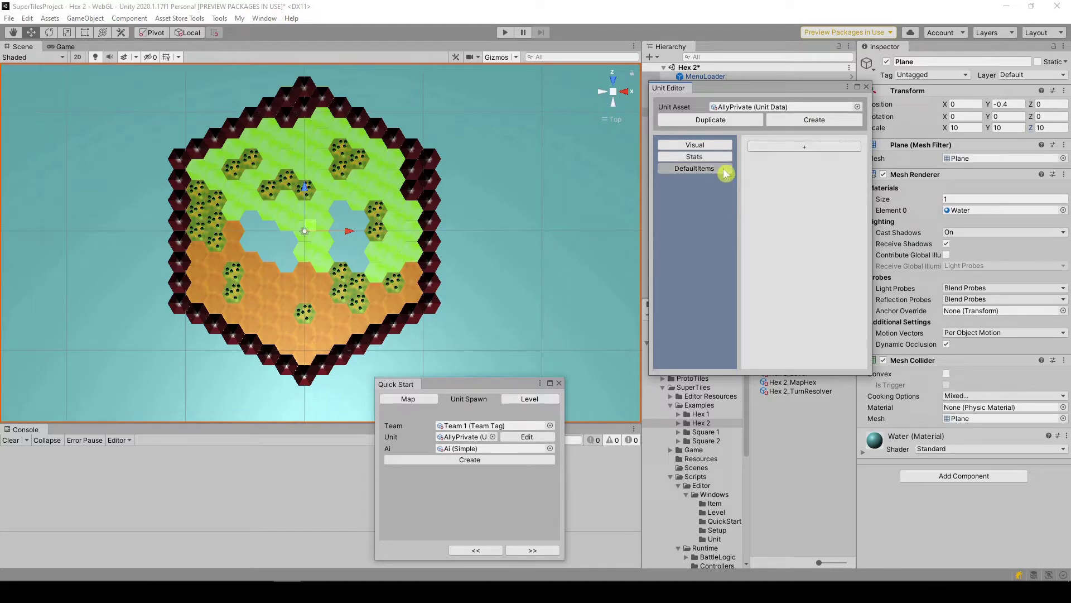
pyautogui.click(834, 147)
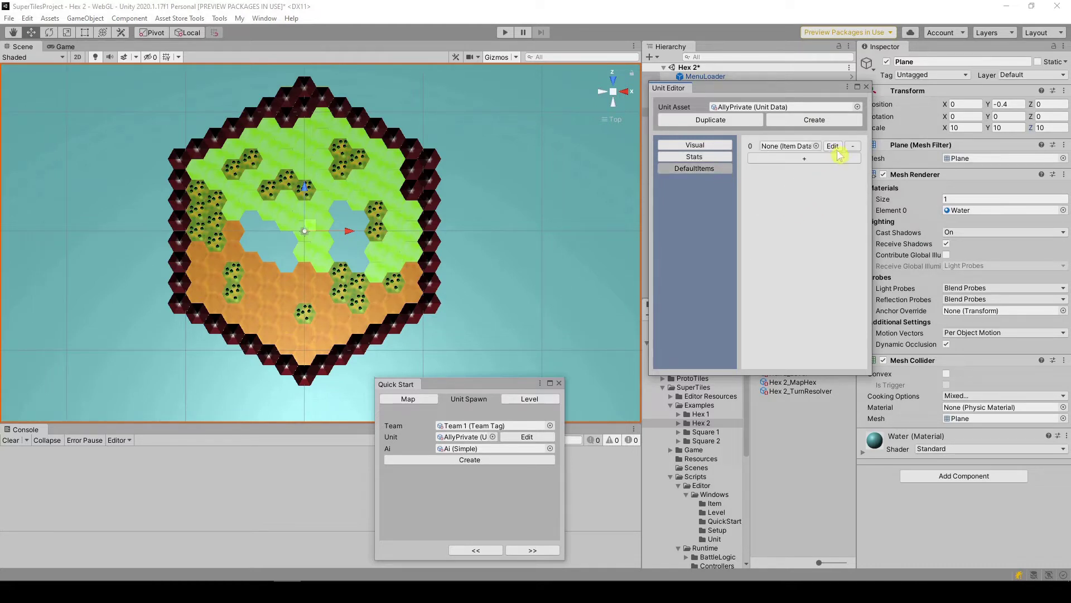
pyautogui.click(832, 145)
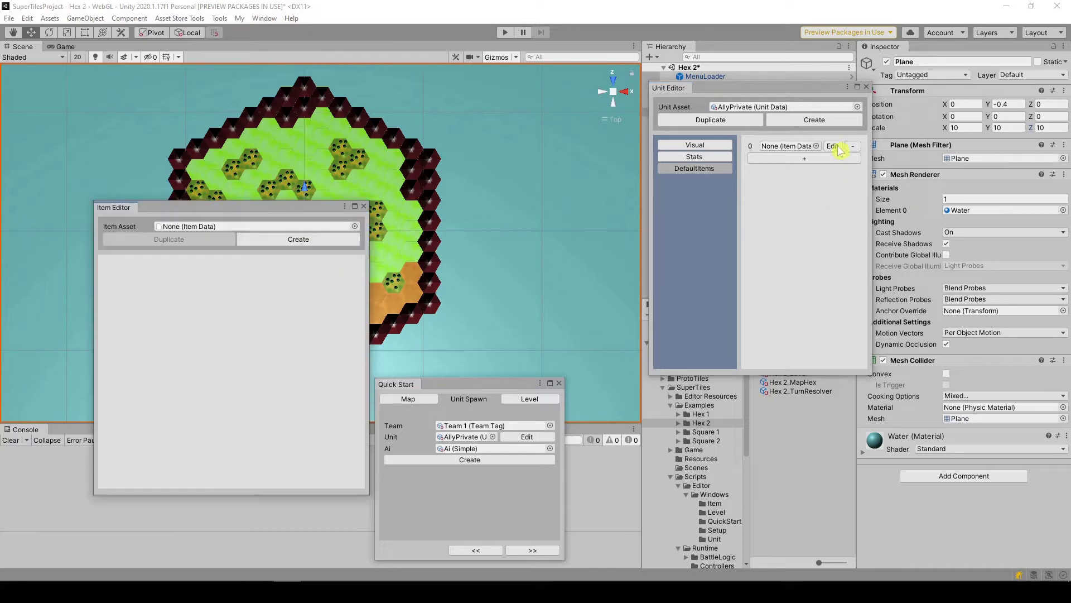
pyautogui.moveTo(290, 211); pyautogui.dragTo(513, 92)
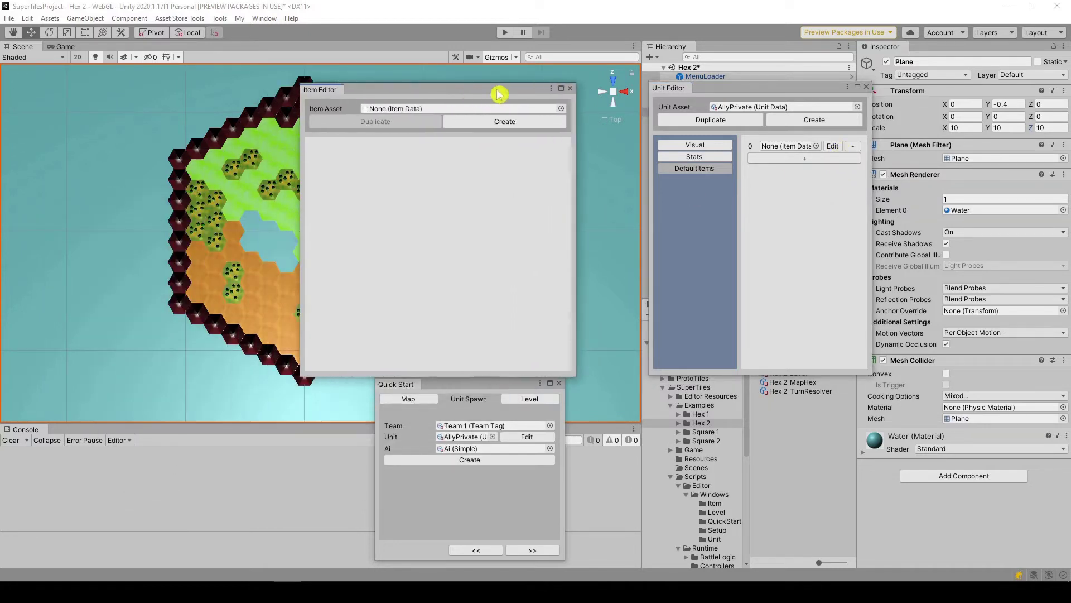
pyautogui.click(578, 109)
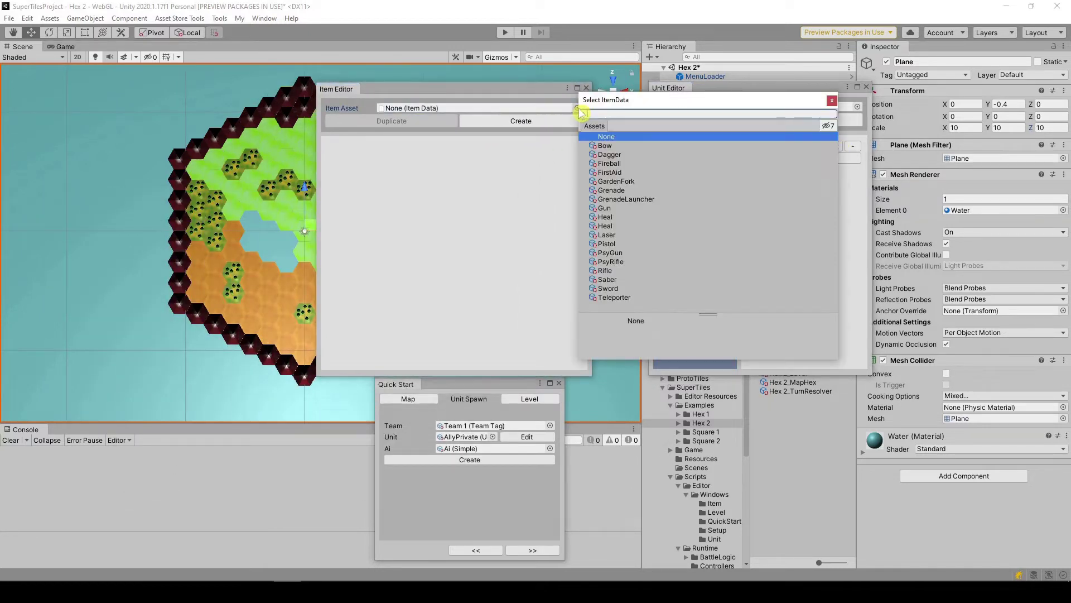
pyautogui.click(626, 208)
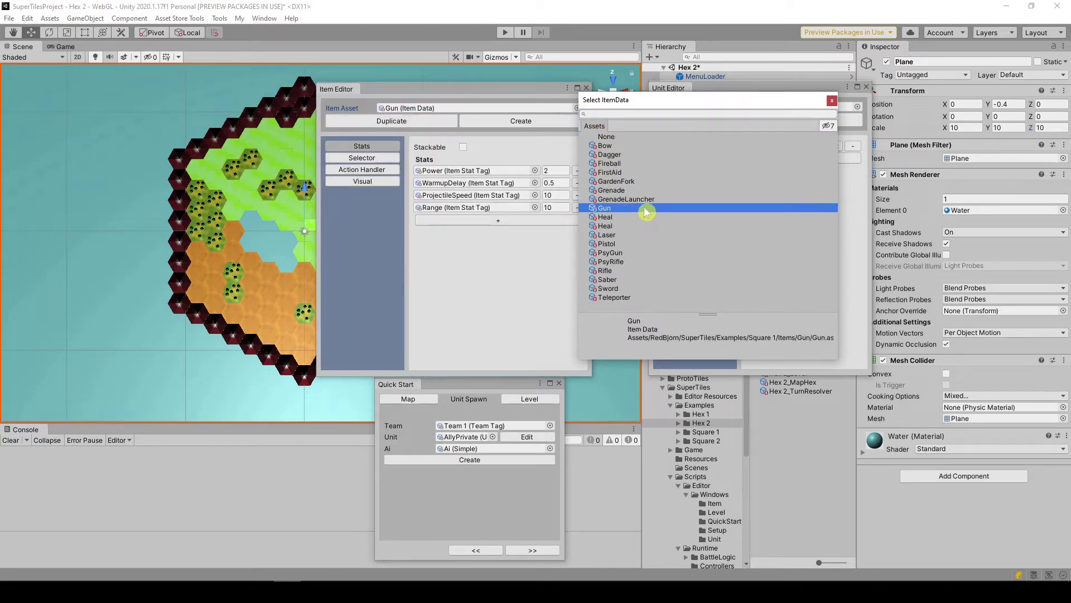
pyautogui.doubleClick(639, 210)
# Step: Duplicate the Gun item into the Hex 2 Items folder under the name Gun
pyautogui.click(410, 122)
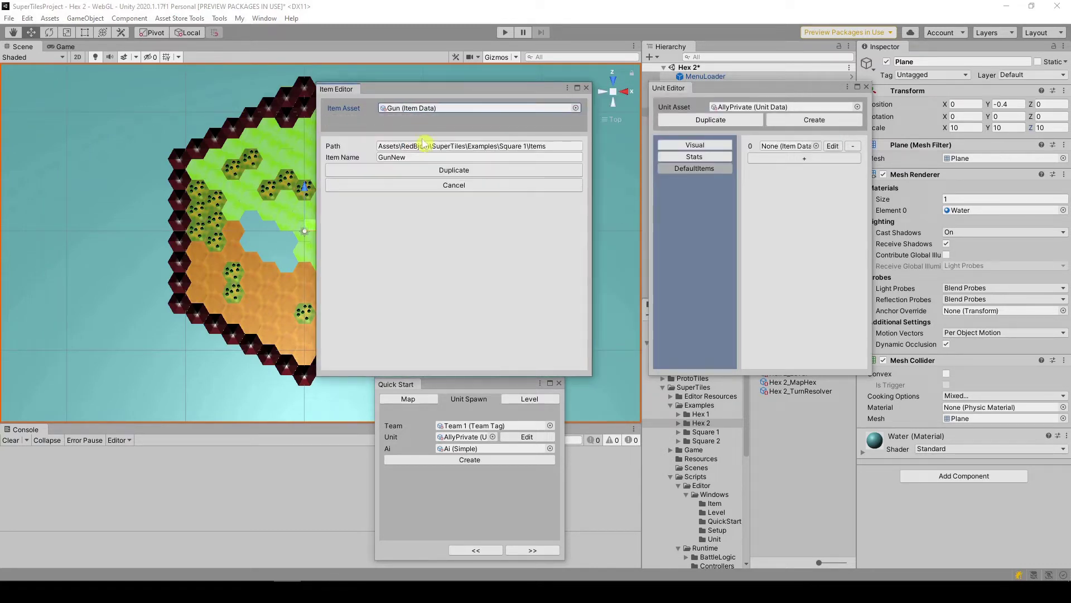
pyautogui.doubleClick(502, 146)
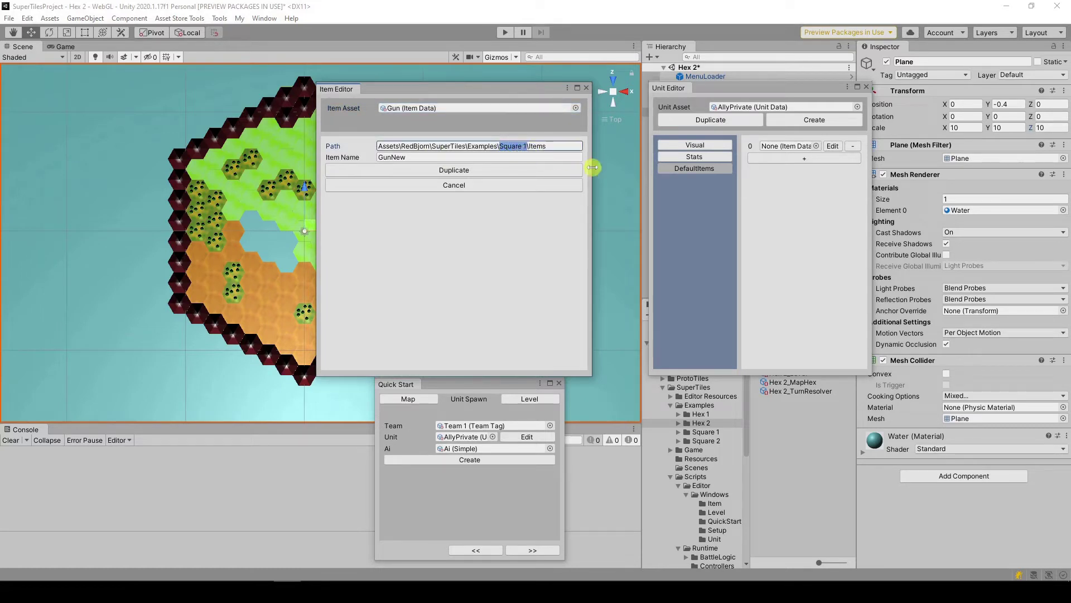
pyautogui.write('Hex')
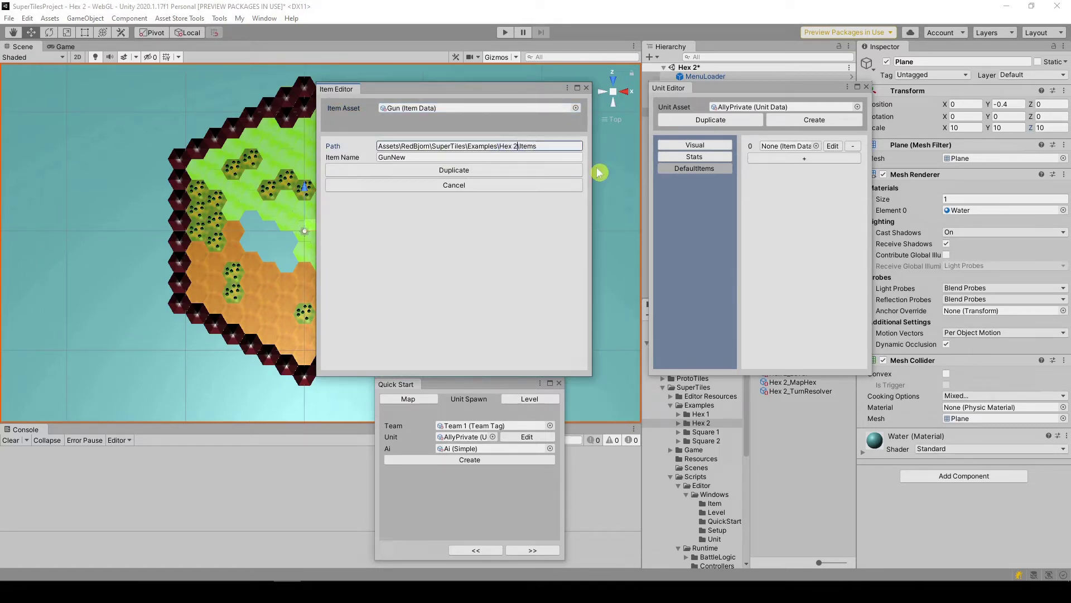
pyautogui.click(440, 157)
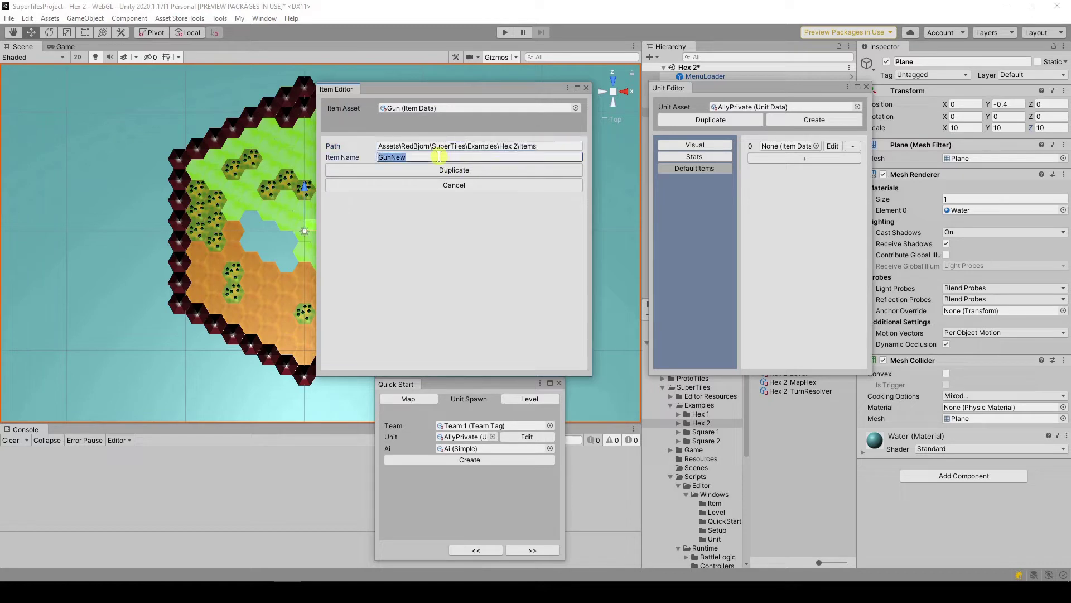
pyautogui.write('Gun')
pyautogui.click(454, 170)
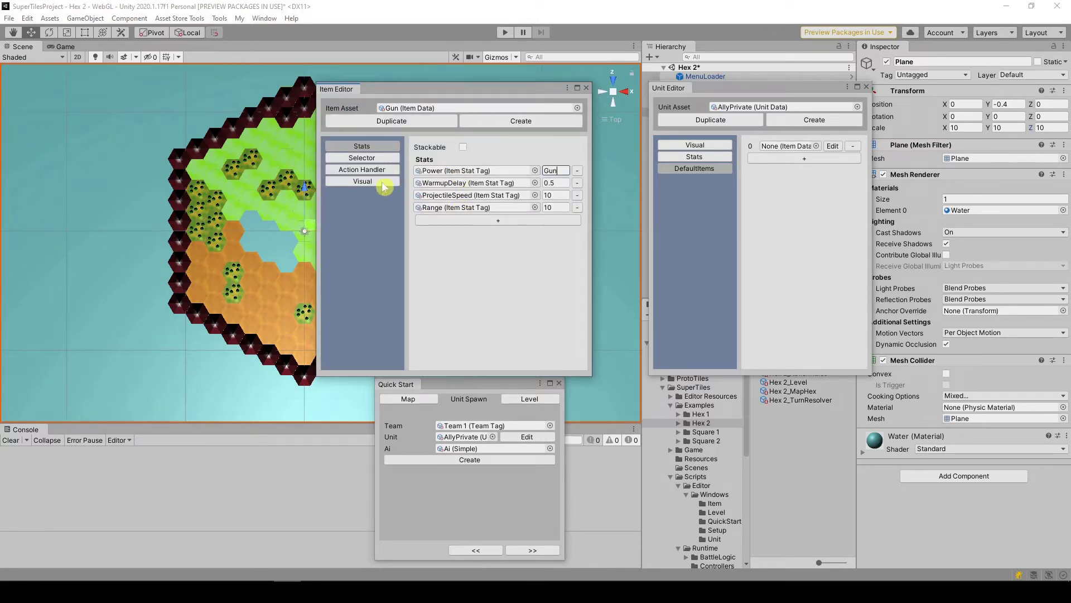
# Step: Set the Gun's Power to 100, ProjectileSpeed to 100 and Range to 5, then view its Selector
pyautogui.click(559, 170)
pyautogui.click(558, 194)
pyautogui.click(553, 207)
pyautogui.write('5')
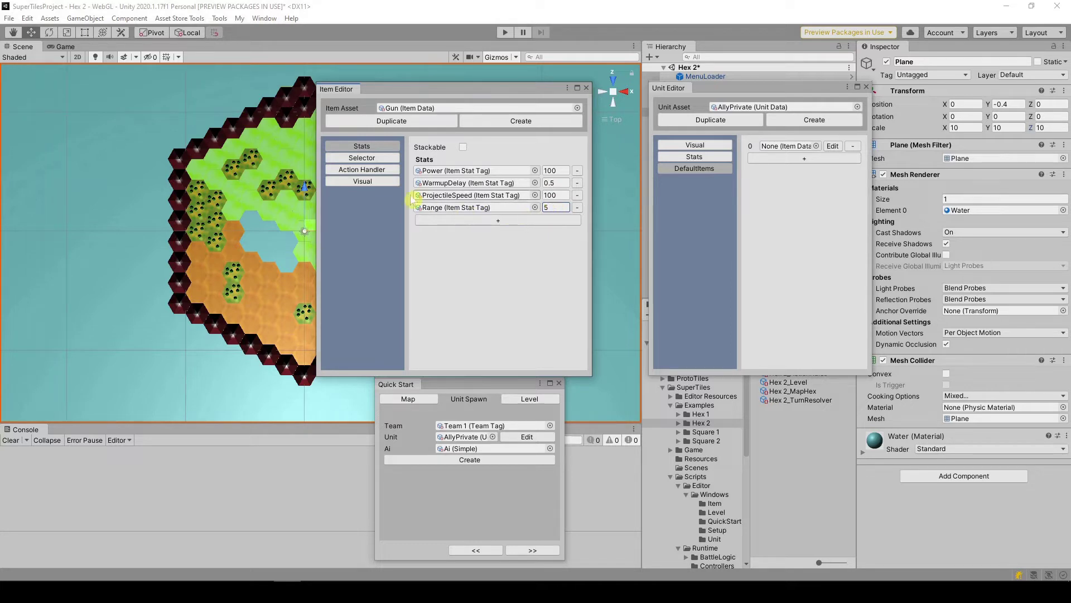
pyautogui.click(381, 160)
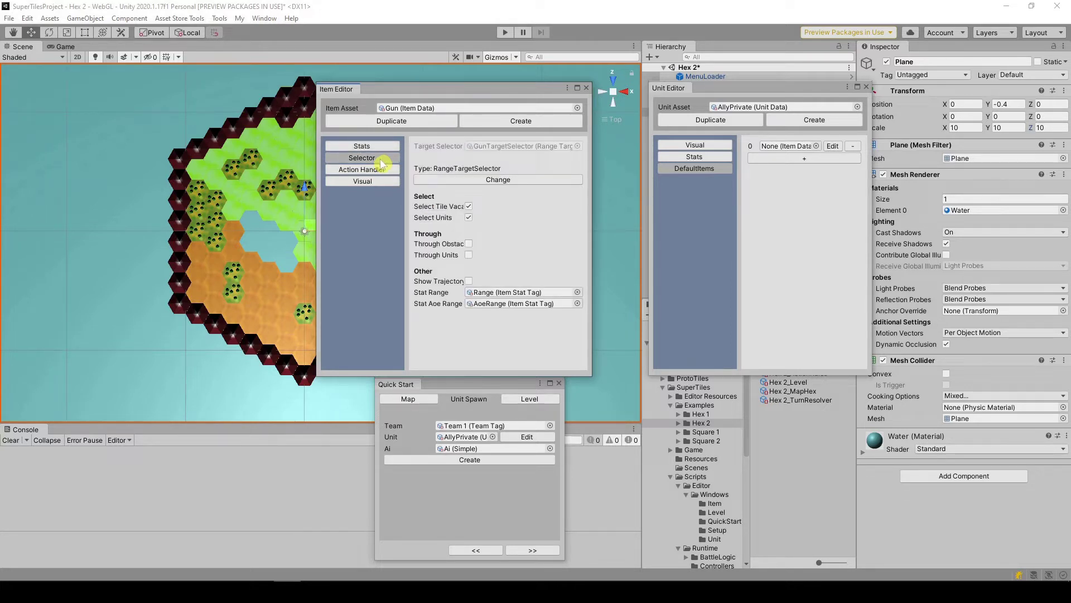
# Step: Show the Gun's Action Handler settings and add a Sphere to the scene named Bullet
pyautogui.click(385, 170)
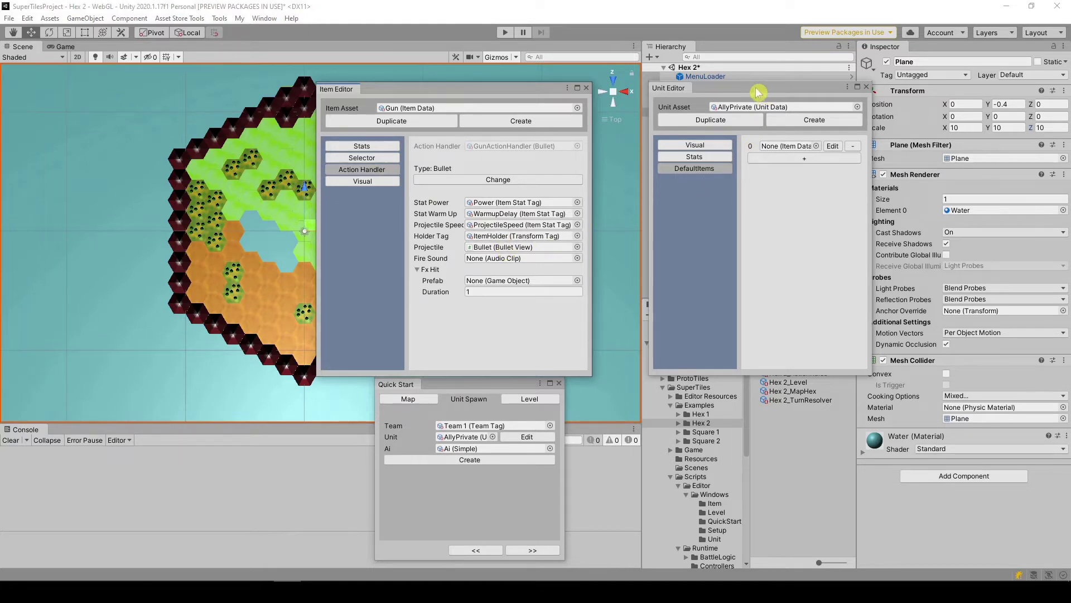
pyautogui.moveTo(757, 91)
pyautogui.mouseDown()
pyautogui.moveTo(670, 111)
pyautogui.moveTo(176, 98)
pyautogui.mouseUp()
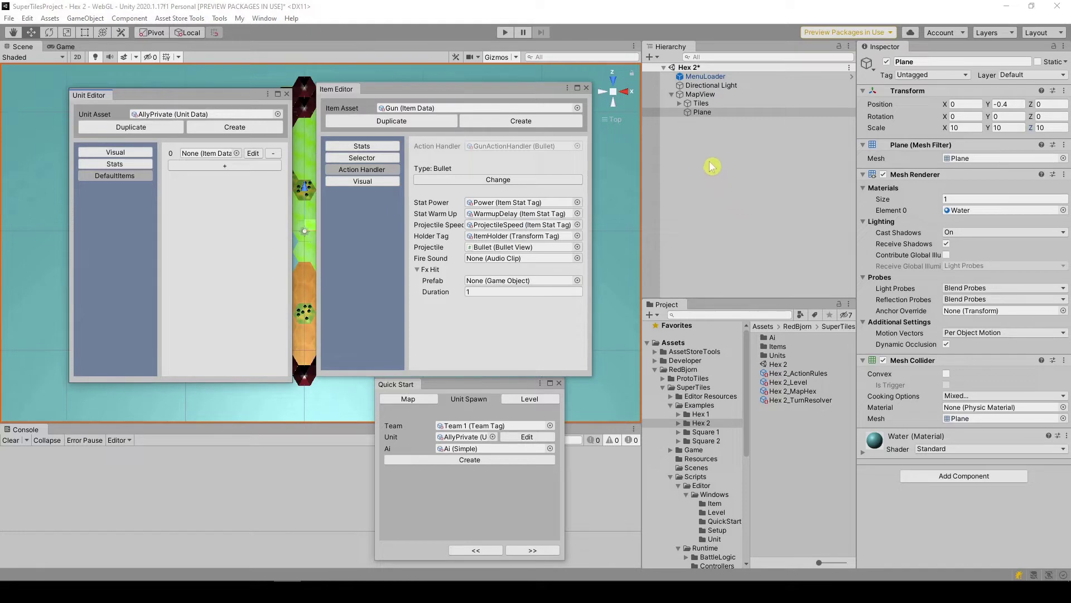
pyautogui.rightClick(681, 152)
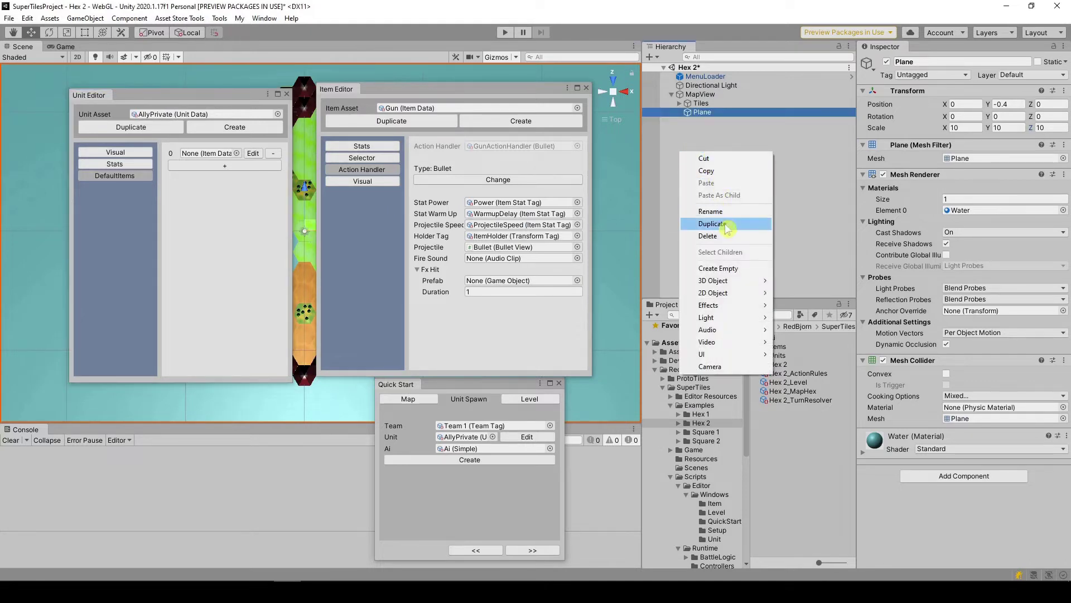
pyautogui.moveTo(742, 281)
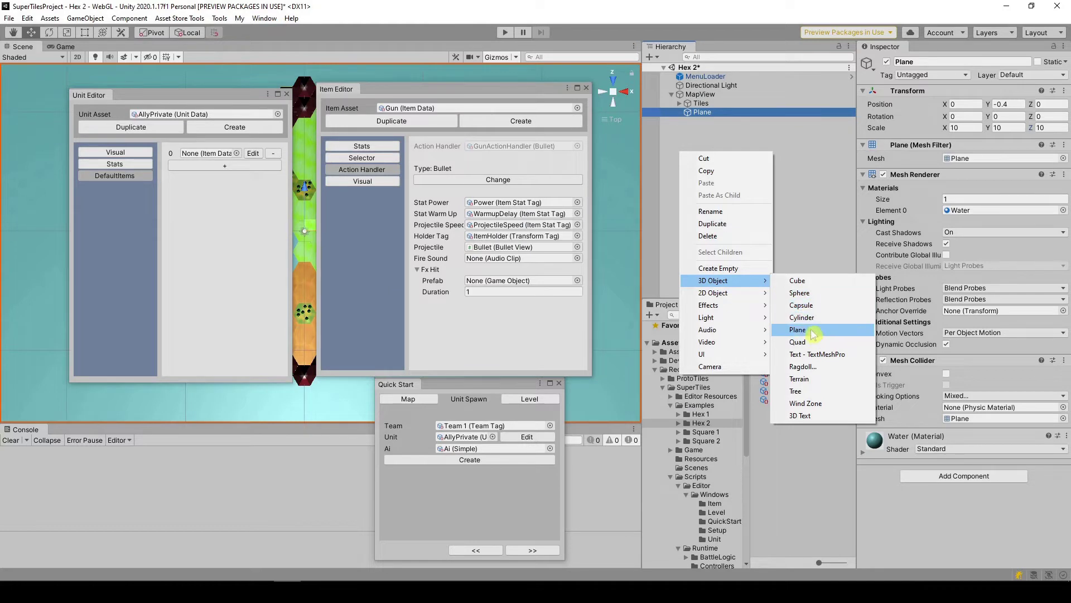
pyautogui.click(809, 292)
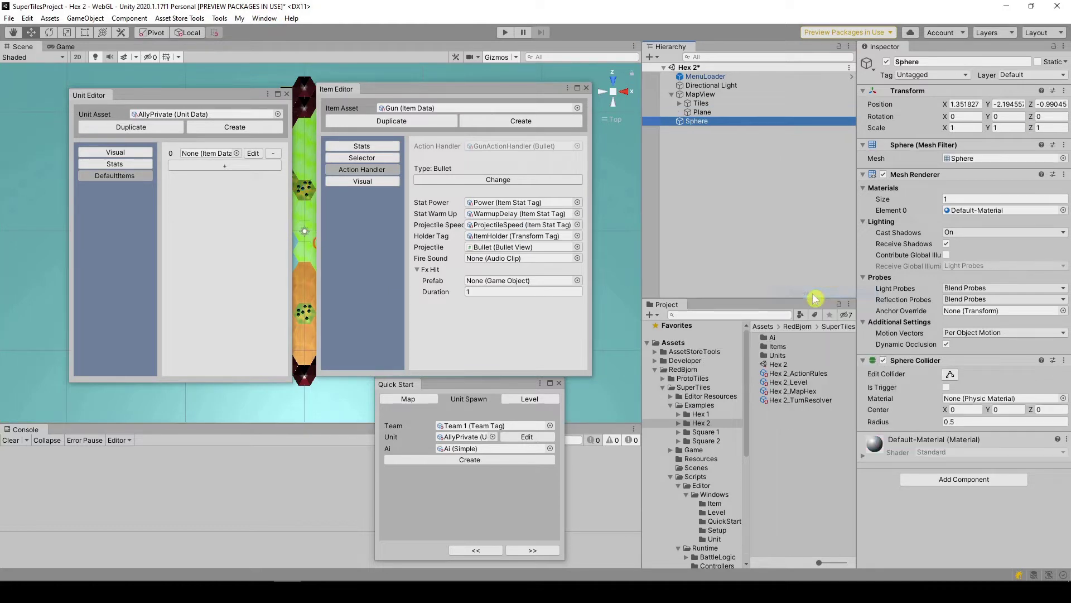
pyautogui.click(920, 62)
pyautogui.write('Bullet')
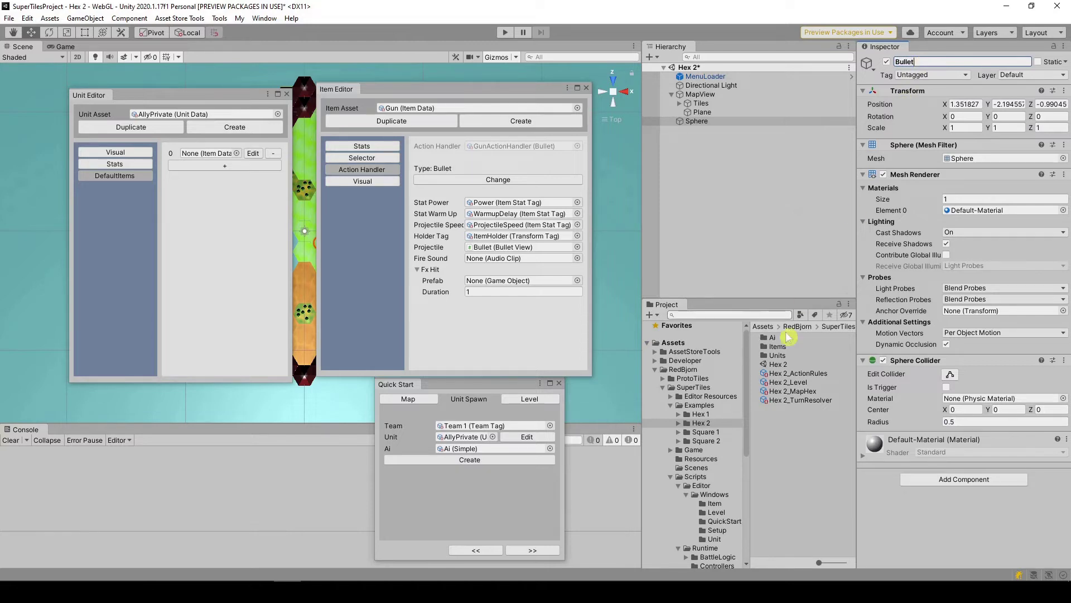
# Step: Create a Visual folder in Hex 2/Items/Gun and save Bullet into it as a prefab
pyautogui.doubleClick(780, 346)
pyautogui.doubleClick(784, 343)
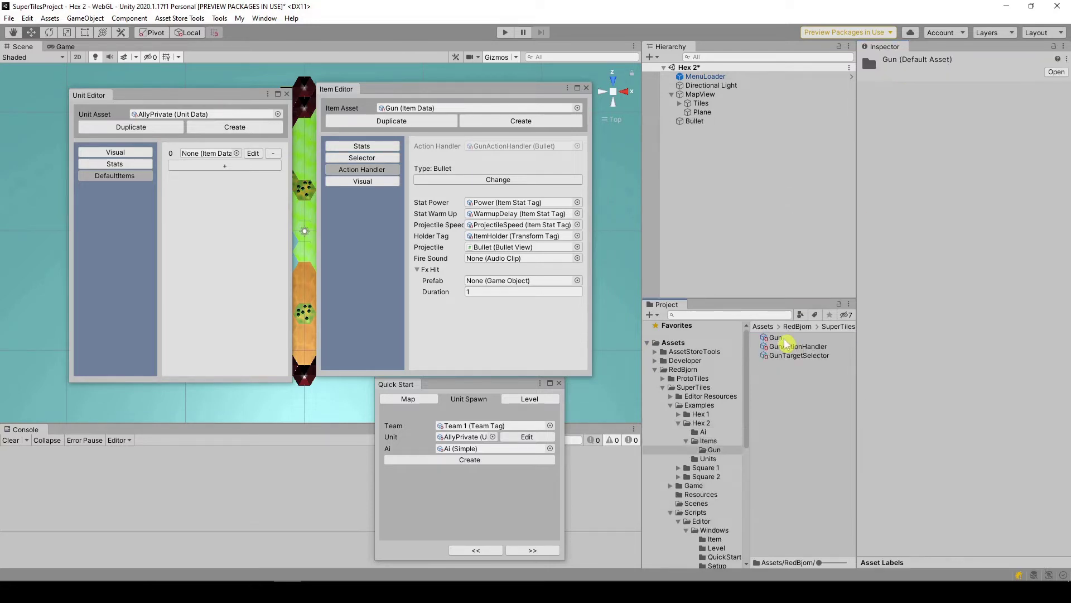
pyautogui.rightClick(775, 374)
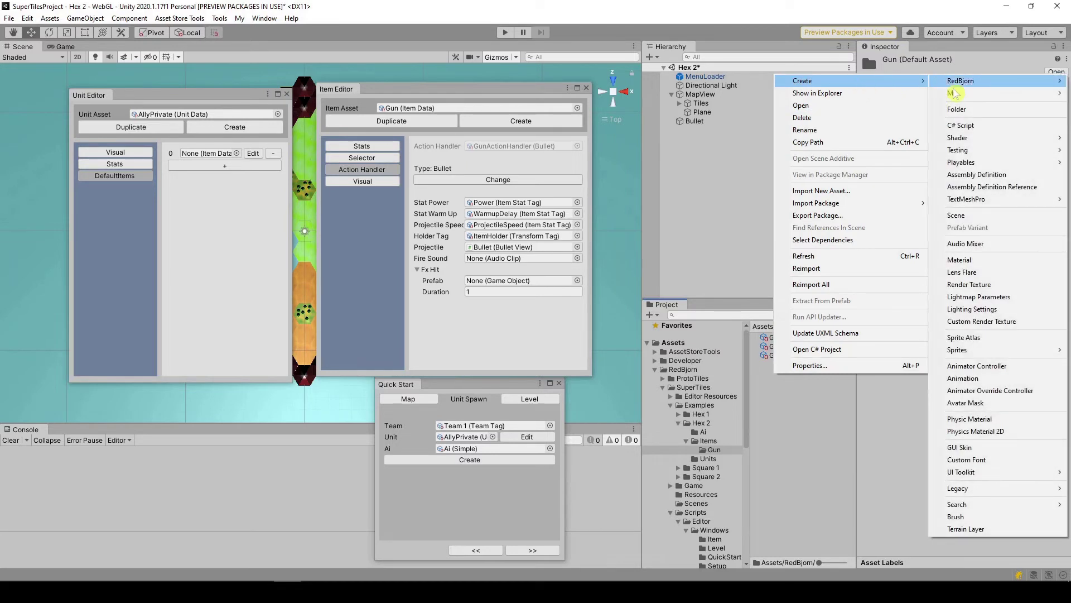
pyautogui.click(965, 109)
pyautogui.write('Visual')
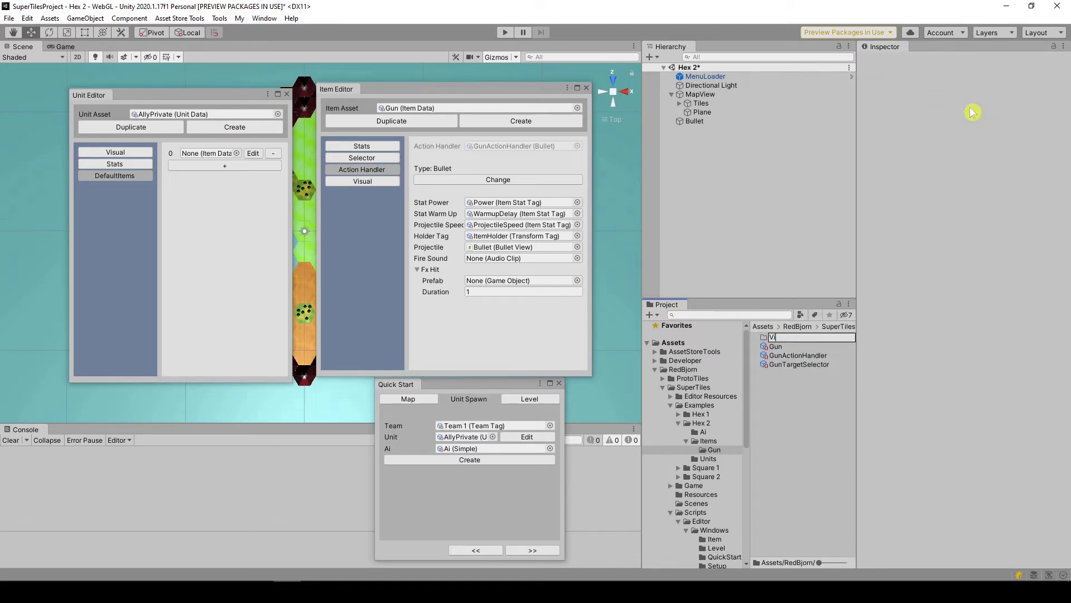
pyautogui.press('Return')
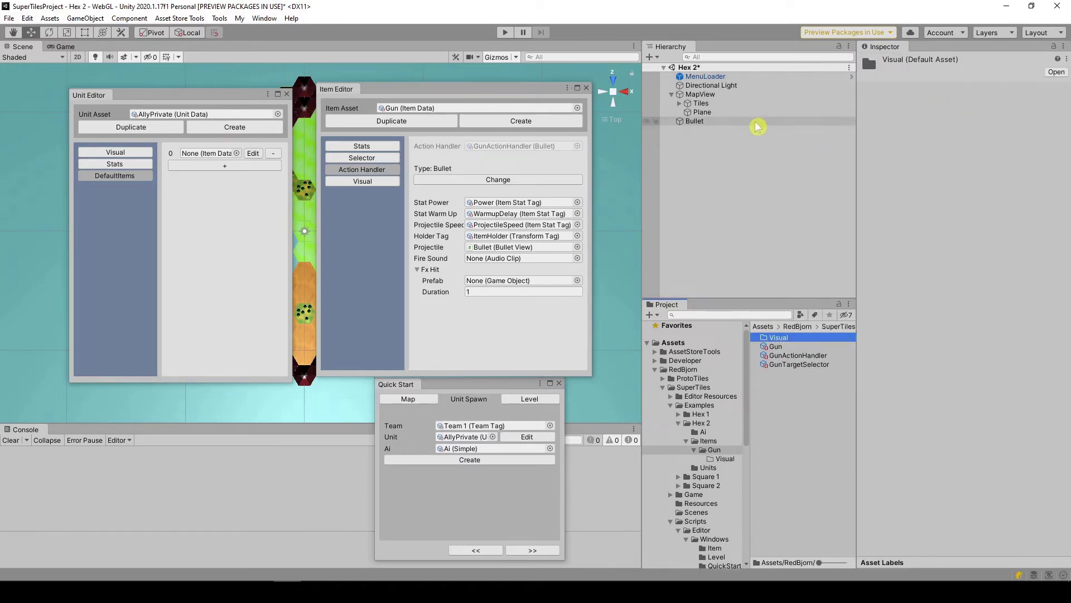
pyautogui.moveTo(754, 126); pyautogui.dragTo(801, 343)
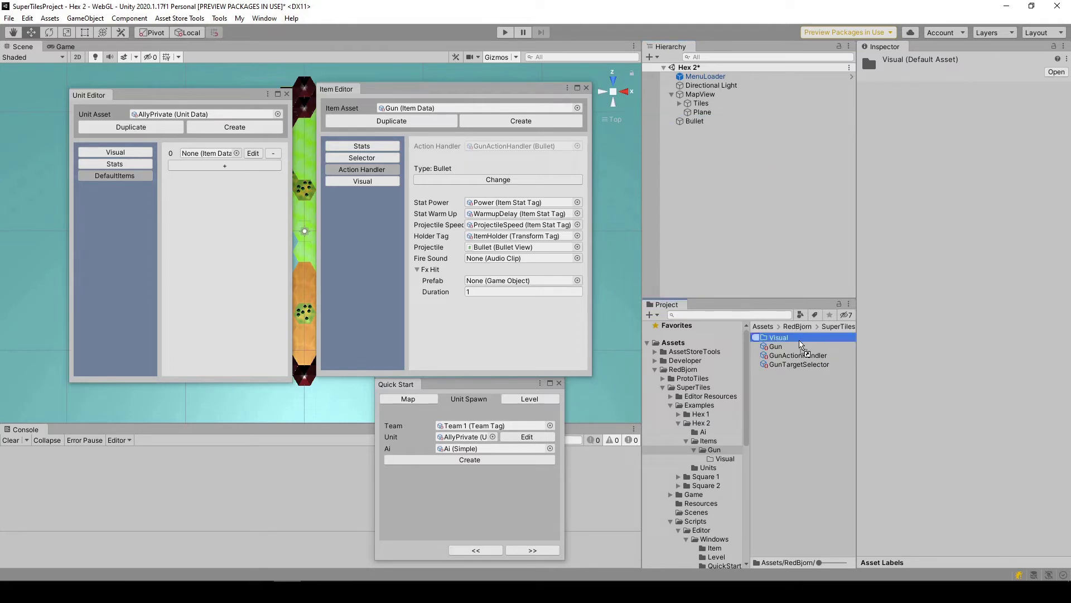
# Step: Add the Bullet View script to Bullet and remove its Sphere Collider
pyautogui.click(704, 121)
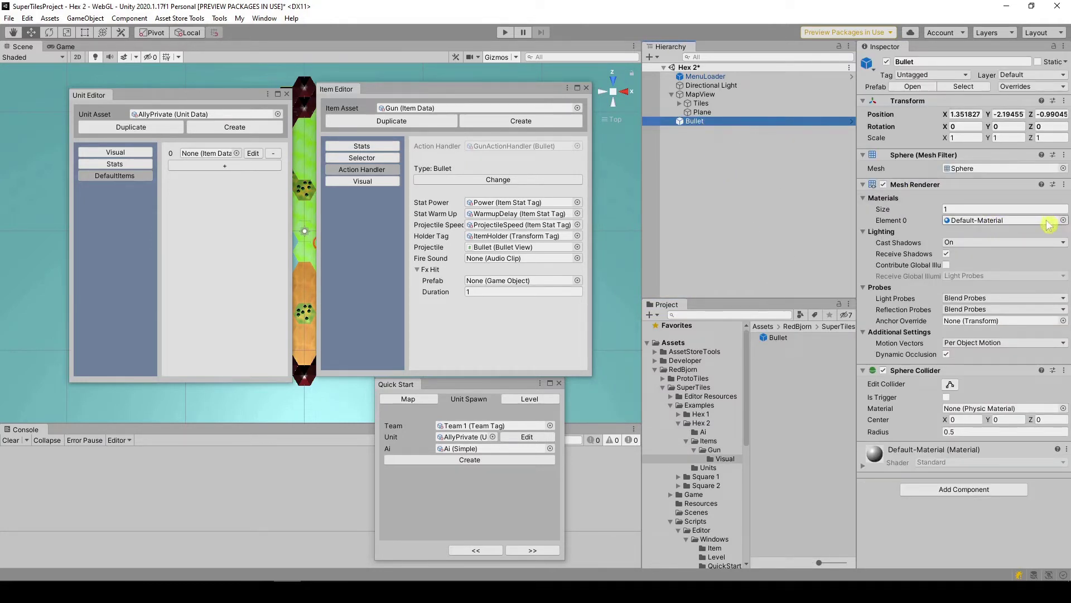
pyautogui.click(965, 490)
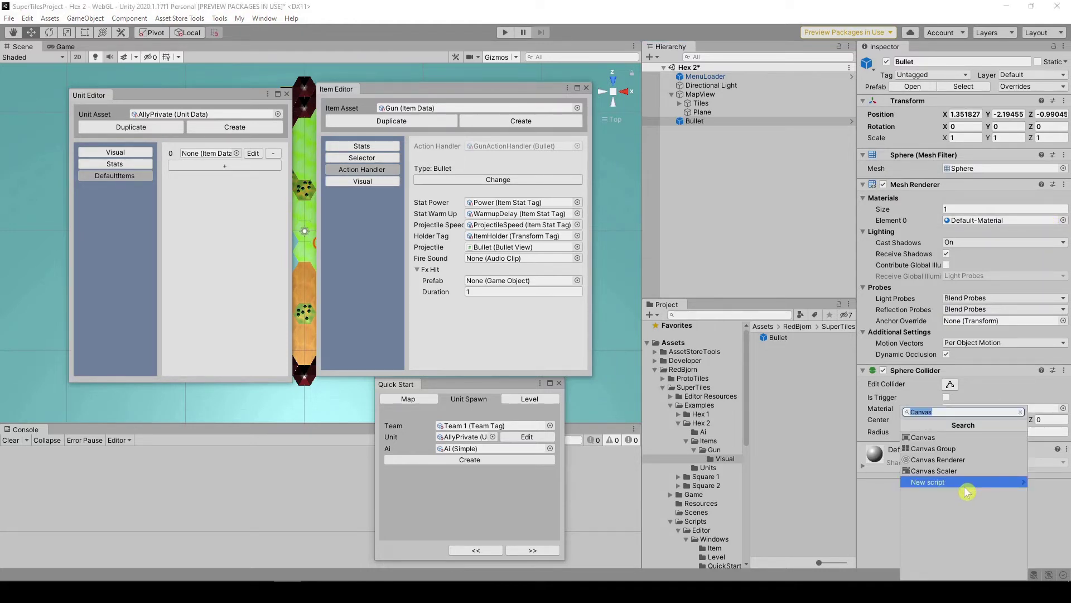
pyautogui.write('Bullet')
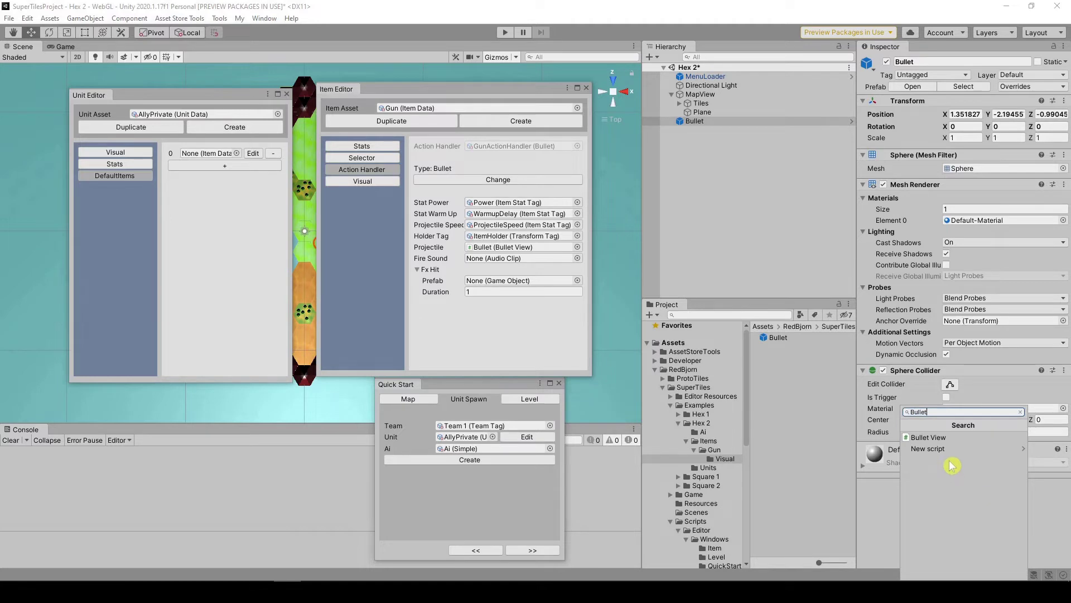
pyautogui.click(948, 438)
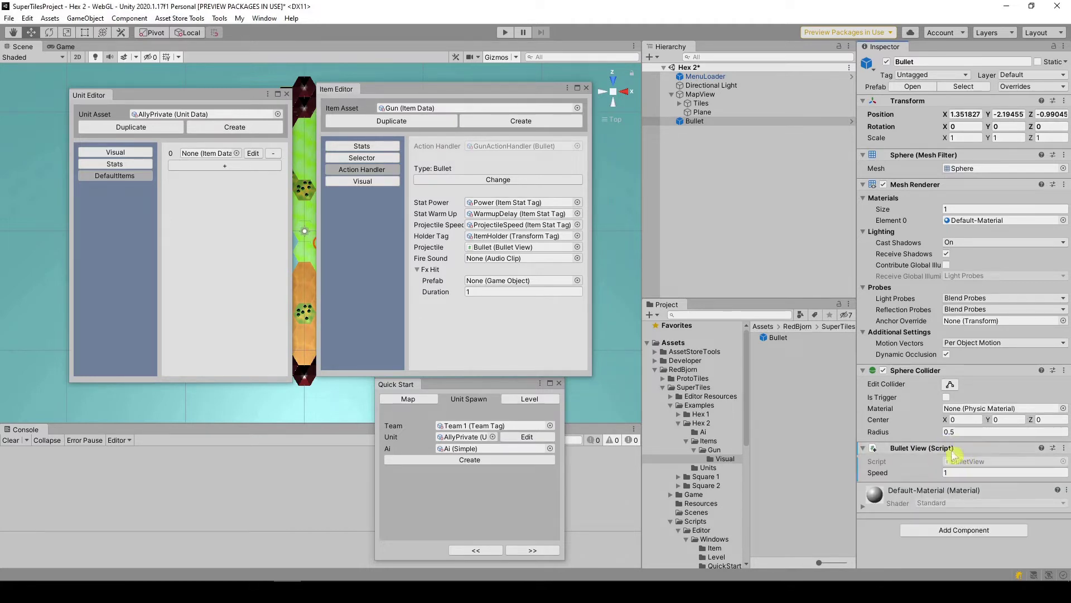
pyautogui.click(1064, 370)
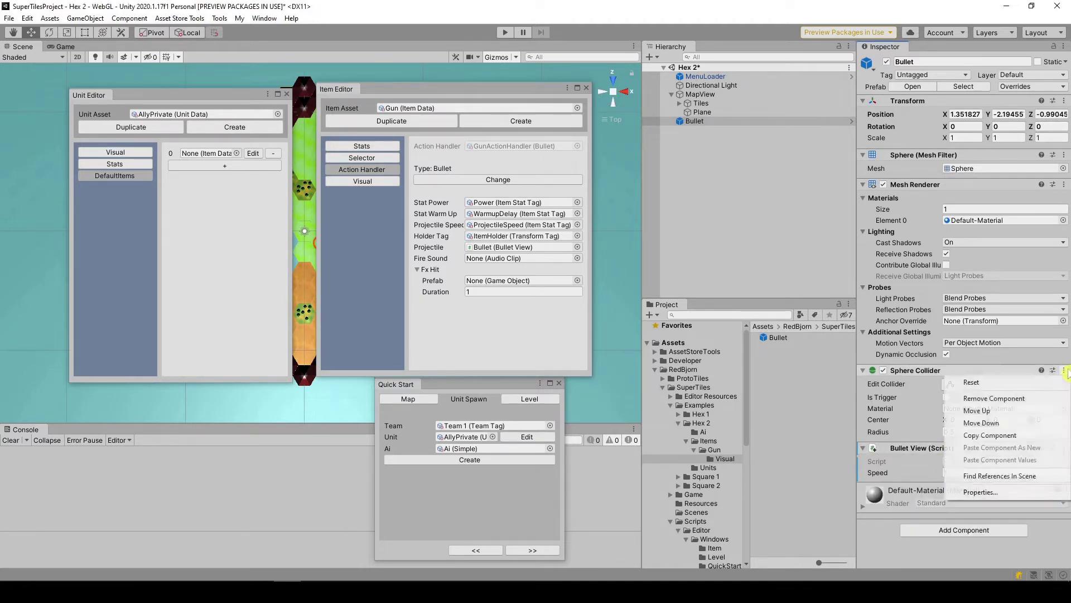
pyautogui.click(1052, 399)
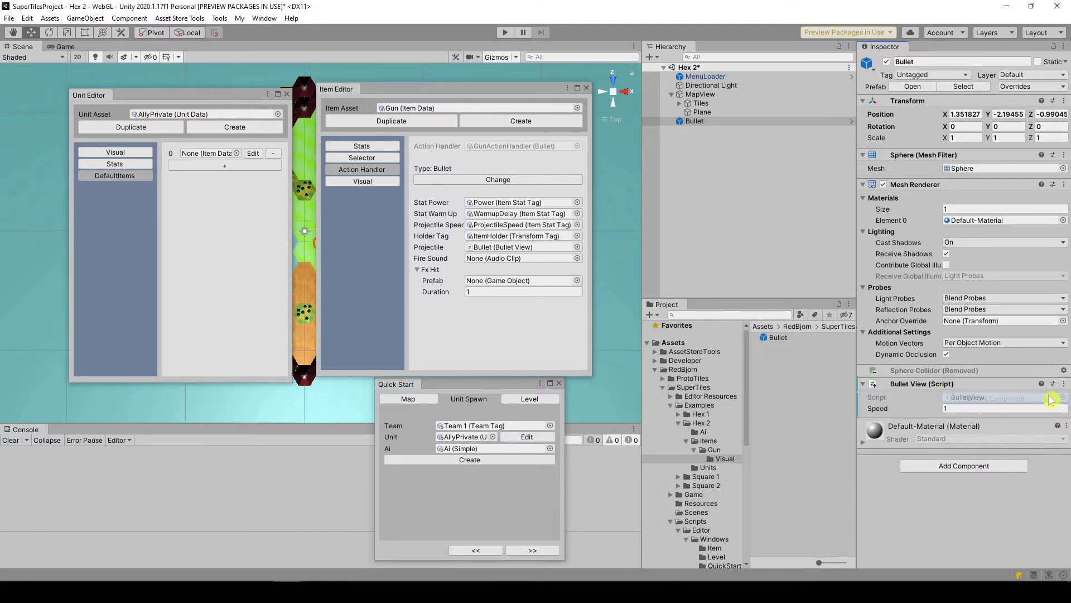
pyautogui.rightClick(774, 363)
pyautogui.moveTo(915, 64)
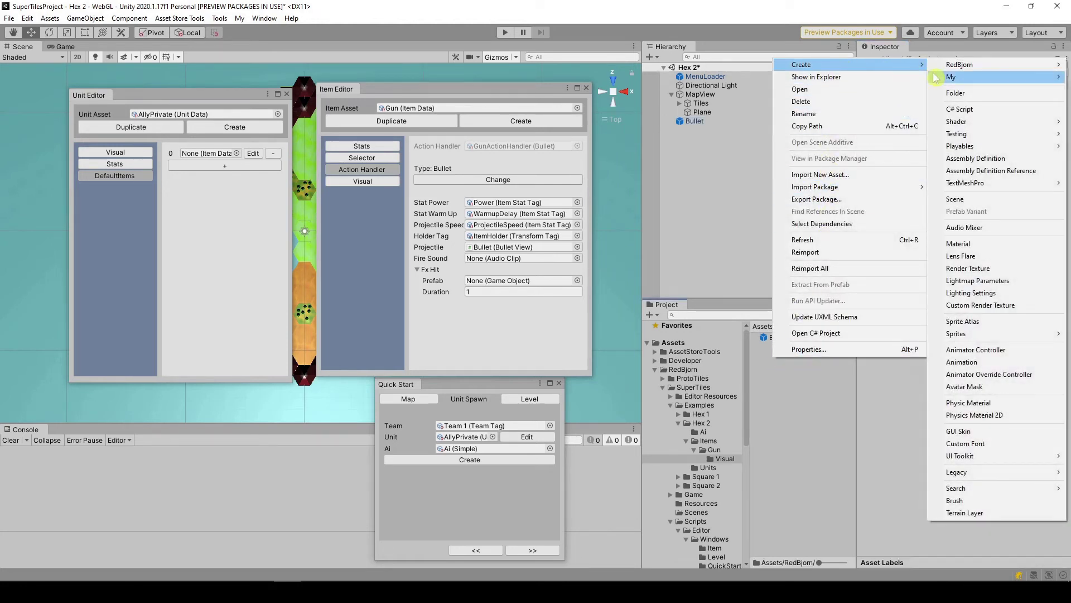
# Step: Create a material named BulletMaterial using the Unlit/Color shader
pyautogui.click(997, 248)
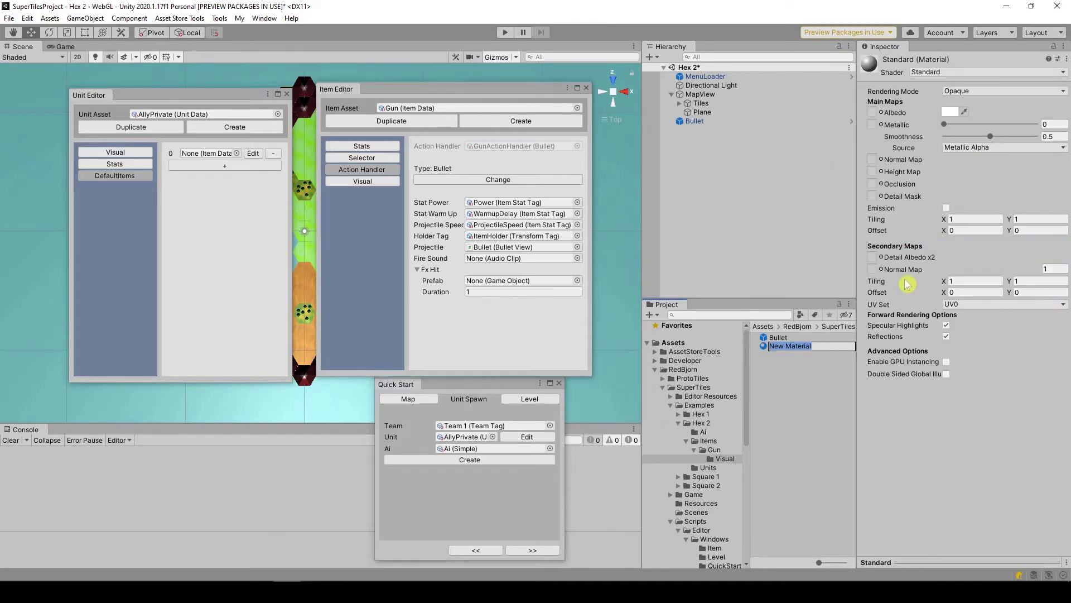
pyautogui.write('Bullet')
pyautogui.press('Return')
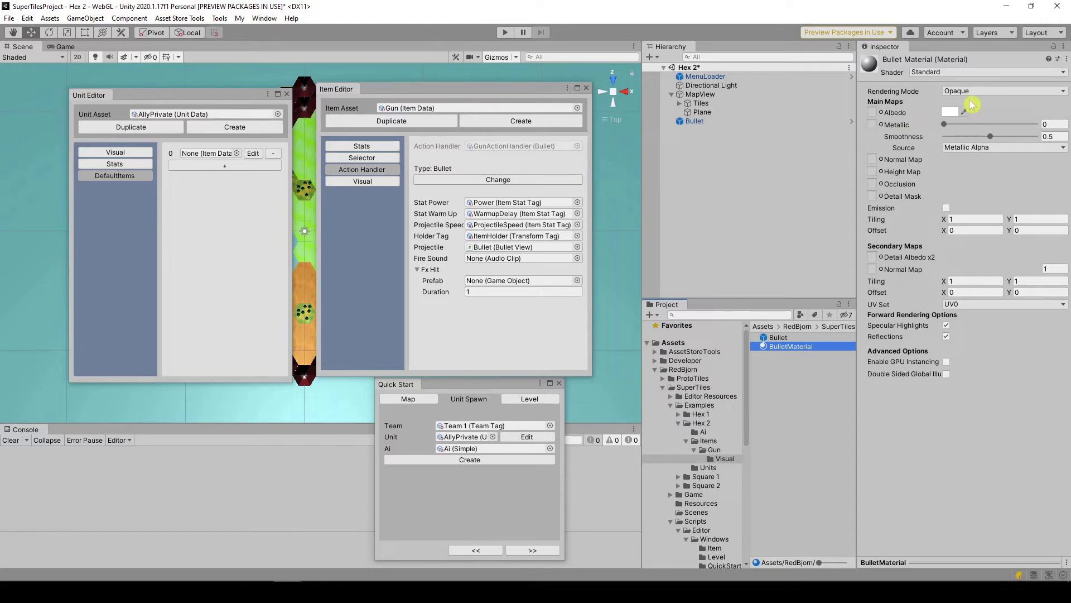
pyautogui.click(957, 75)
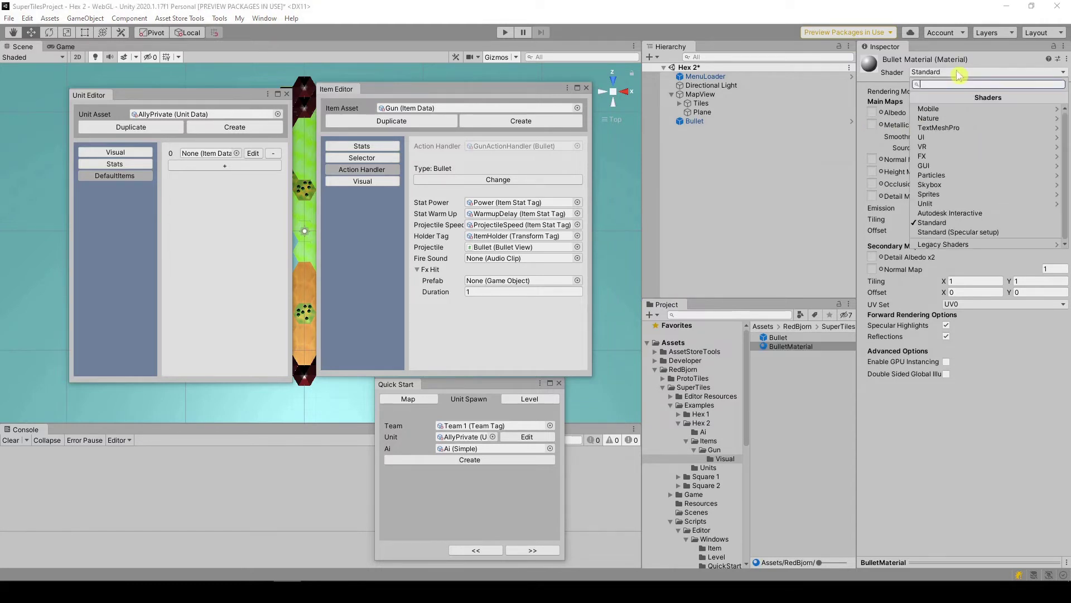
pyautogui.click(958, 204)
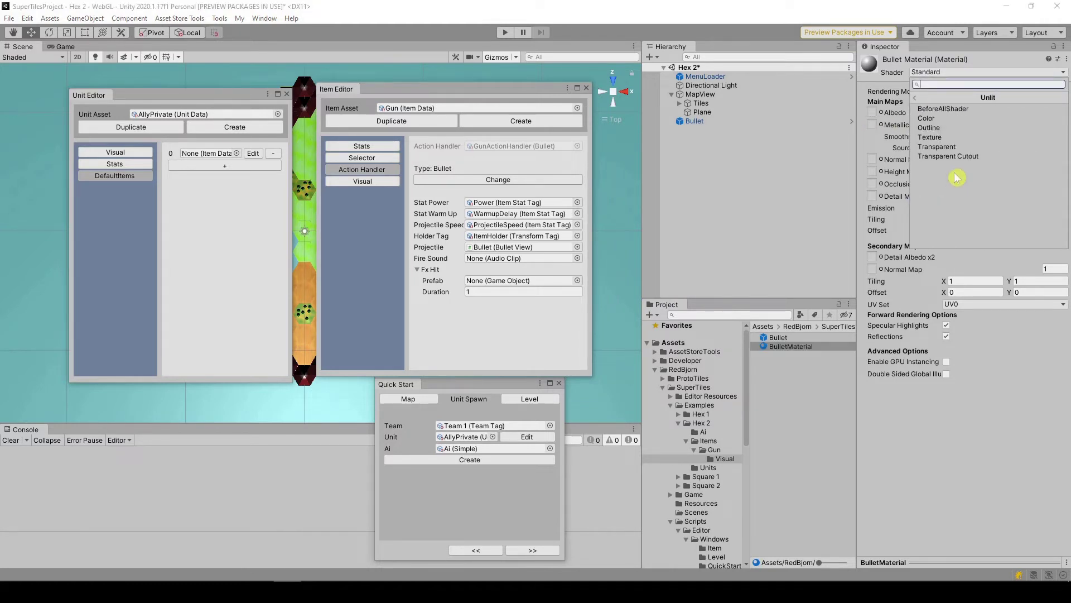
pyautogui.click(950, 120)
# Step: Set BulletMaterial's main colour to magenta FF00DA, then select the Bullet object
pyautogui.click(1041, 92)
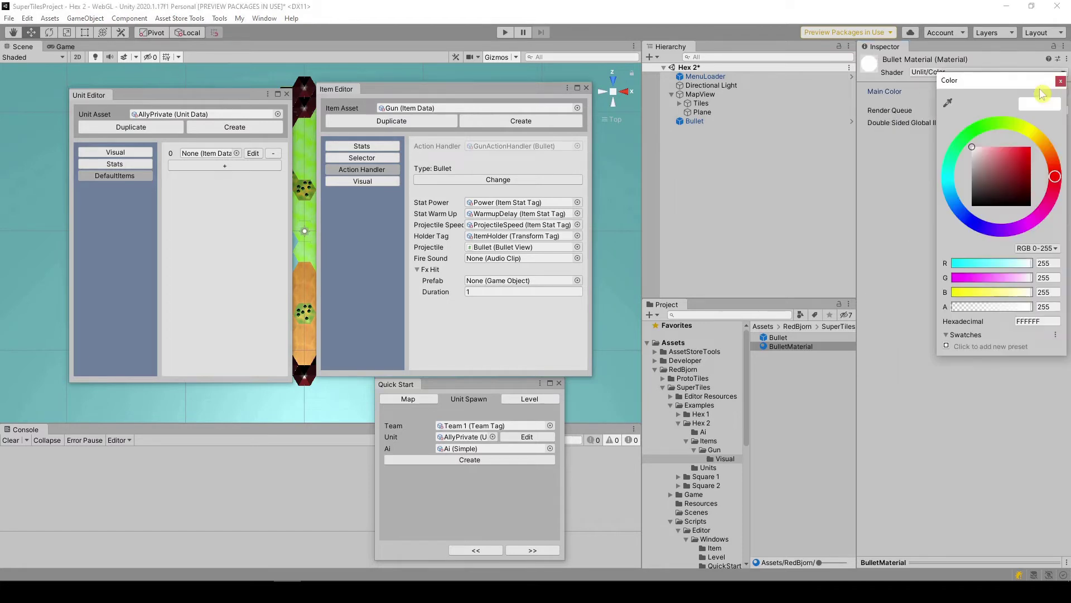
pyautogui.click(1036, 218)
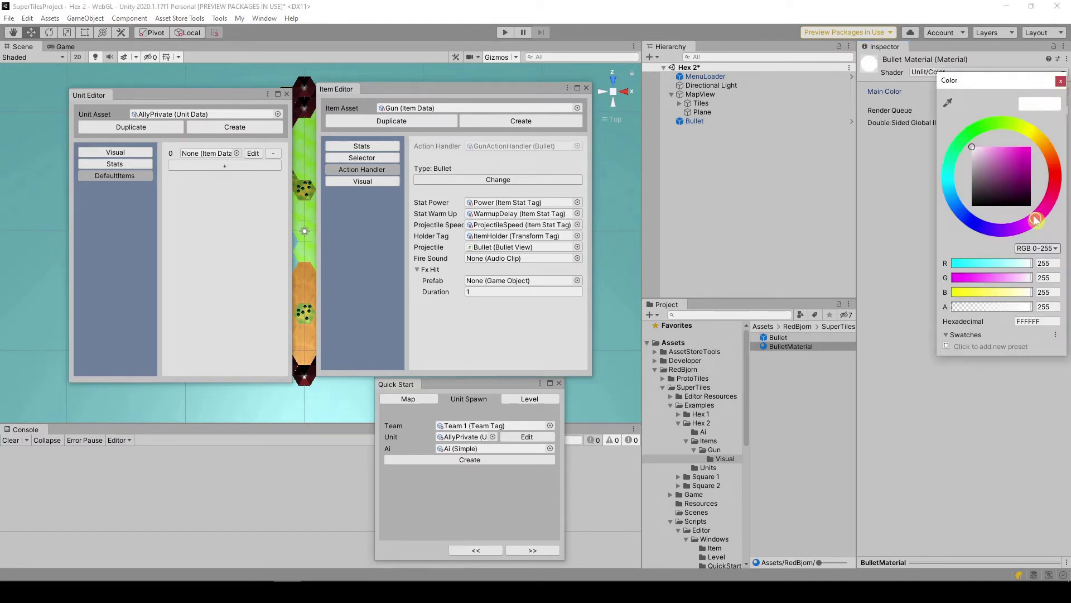
pyautogui.moveTo(1022, 152); pyautogui.dragTo(1030, 129)
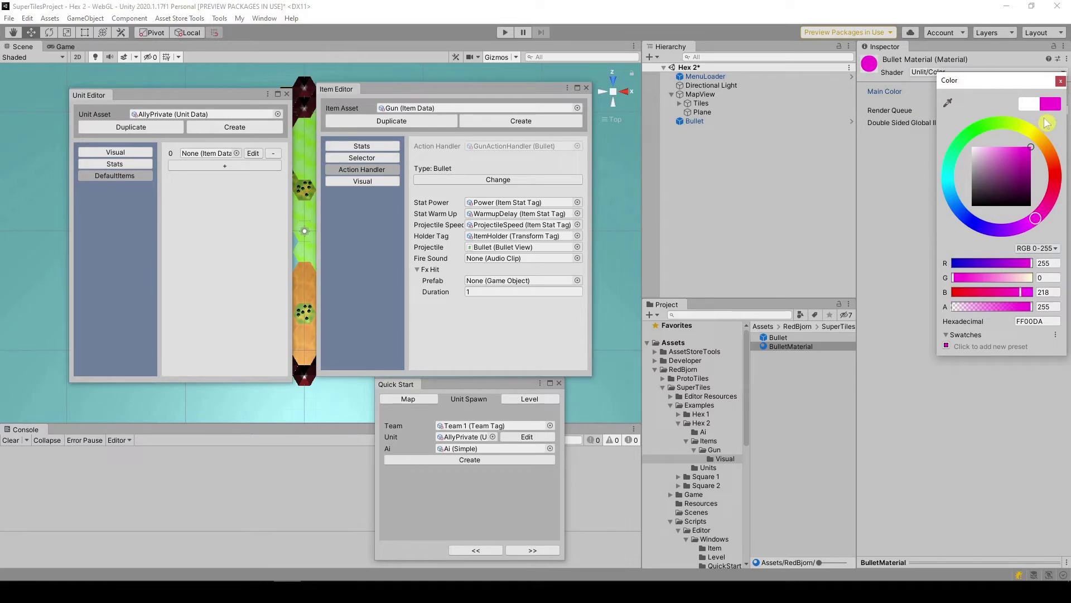
pyautogui.click(1061, 82)
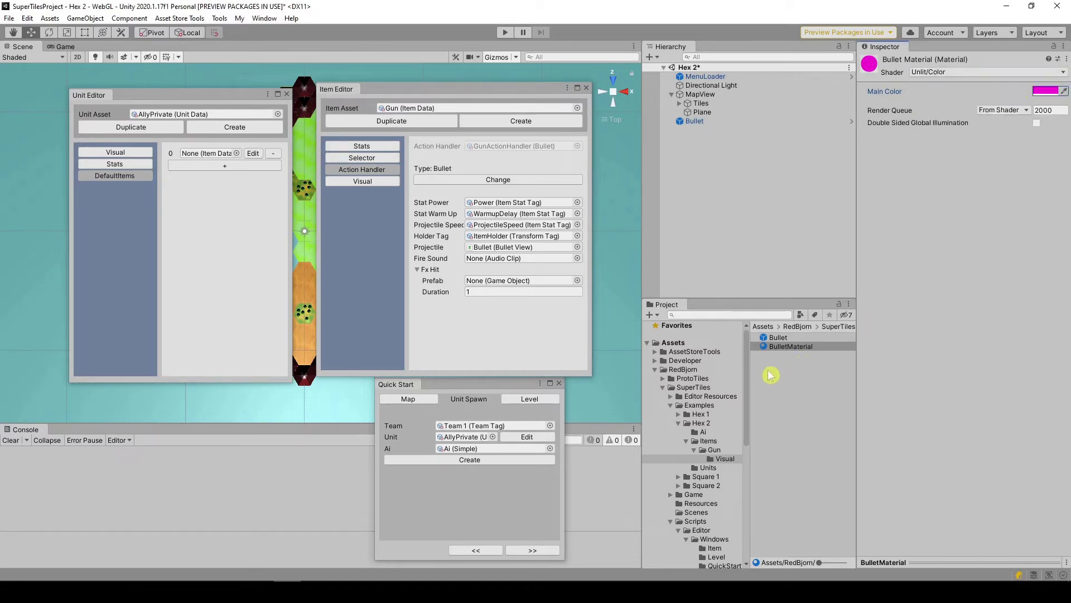
pyautogui.click(777, 340)
pyautogui.click(694, 121)
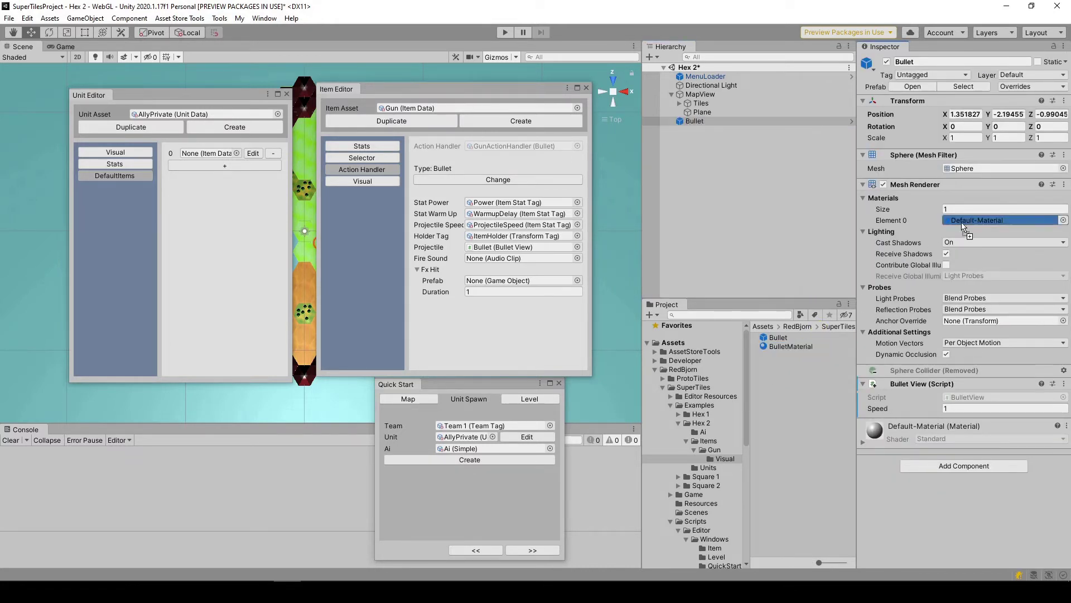
# Step: Give Bullet the BulletMaterial, turn shadow casting off, and reset its Transform
pyautogui.moveTo(809, 342); pyautogui.dragTo(970, 222)
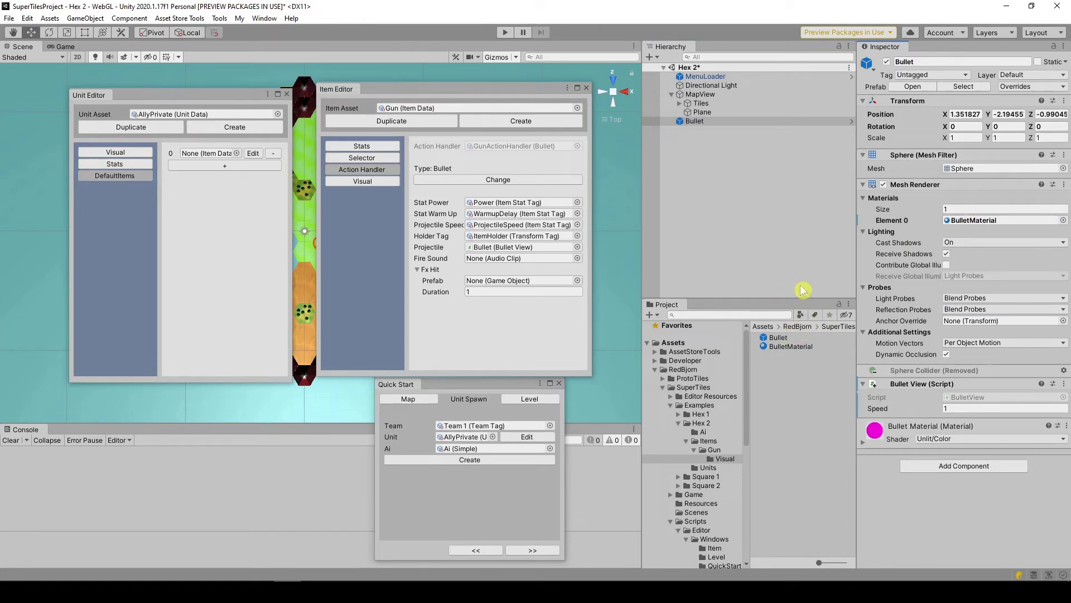
pyautogui.click(960, 242)
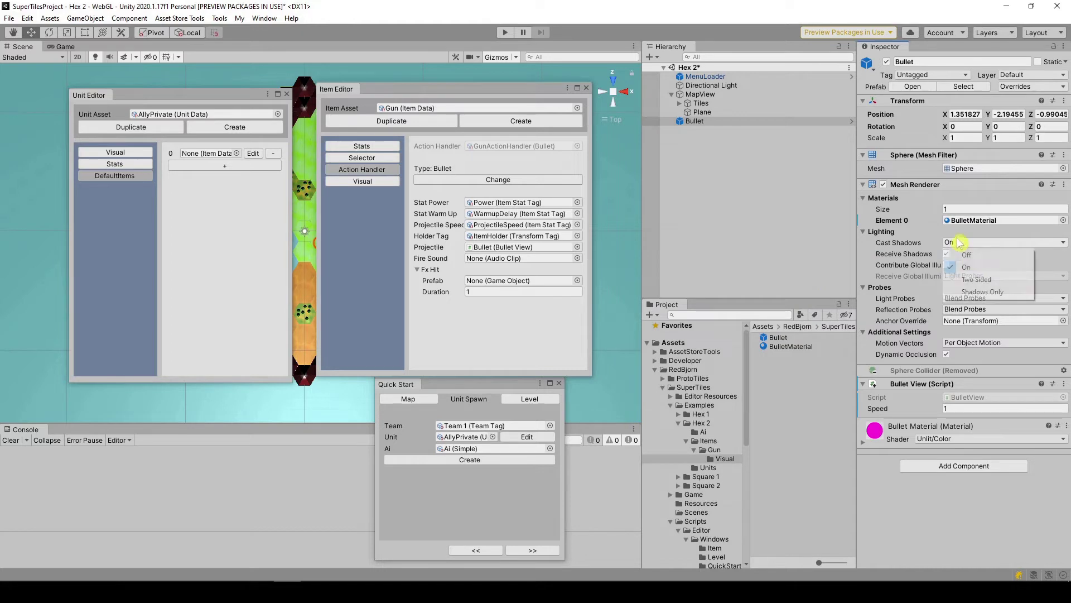
pyautogui.click(966, 256)
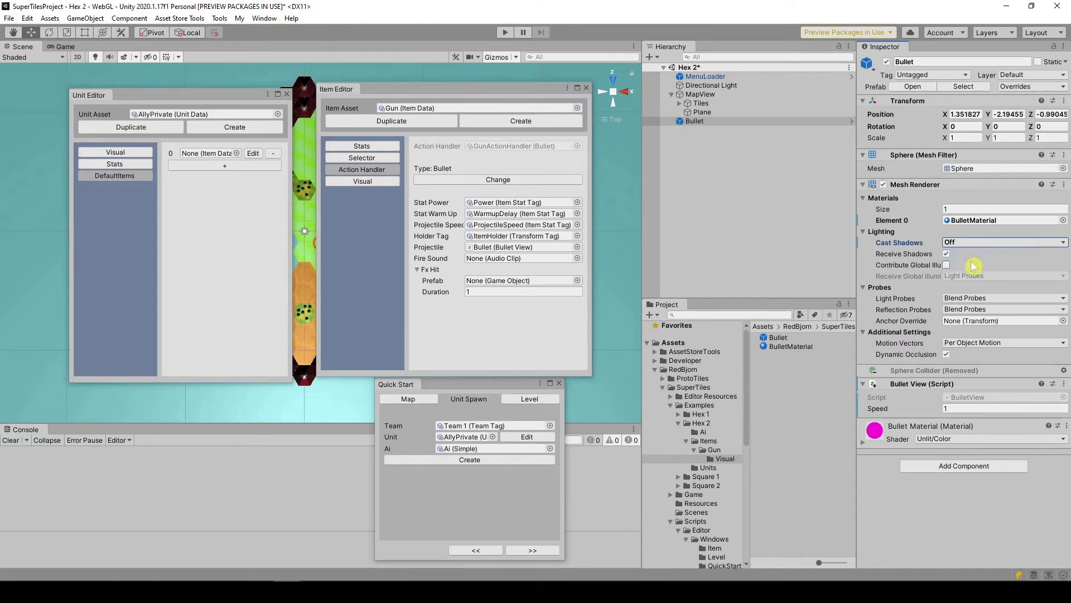
pyautogui.click(1063, 105)
pyautogui.click(1060, 113)
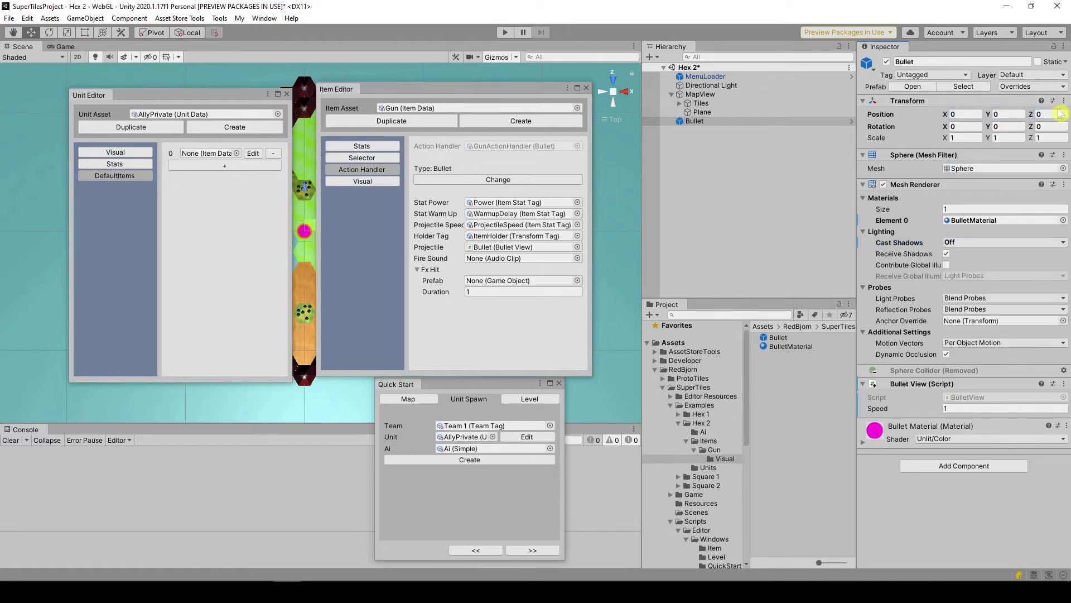
# Step: Scale Bullet to 0.2 on all axes and apply all overrides to the prefab
pyautogui.click(965, 138)
pyautogui.write('0.2')
pyautogui.press('Tab')
pyautogui.write('0.')
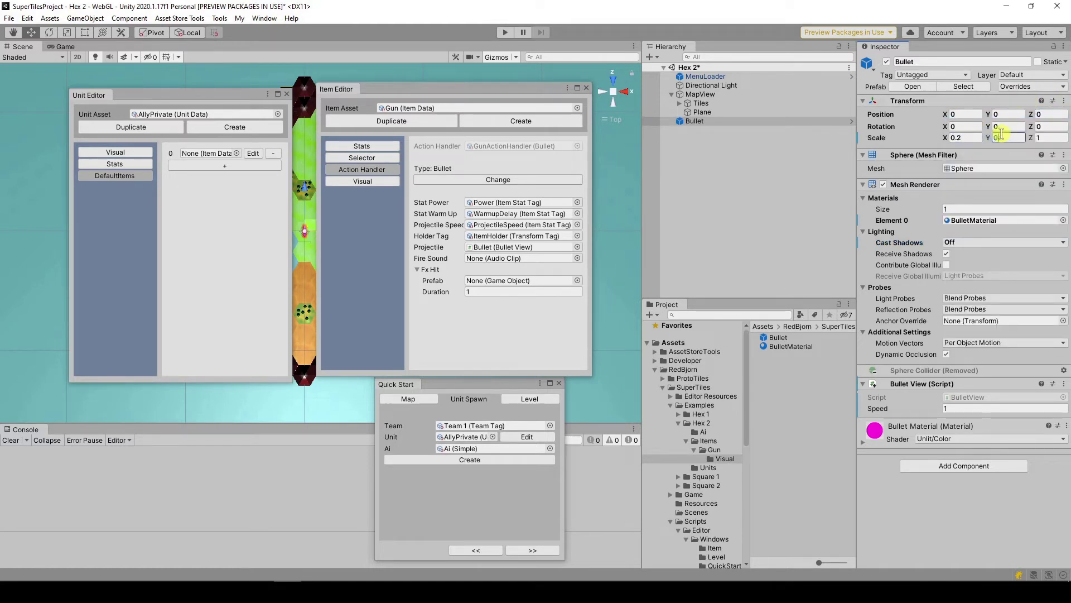
pyautogui.write('2')
pyautogui.press('Tab')
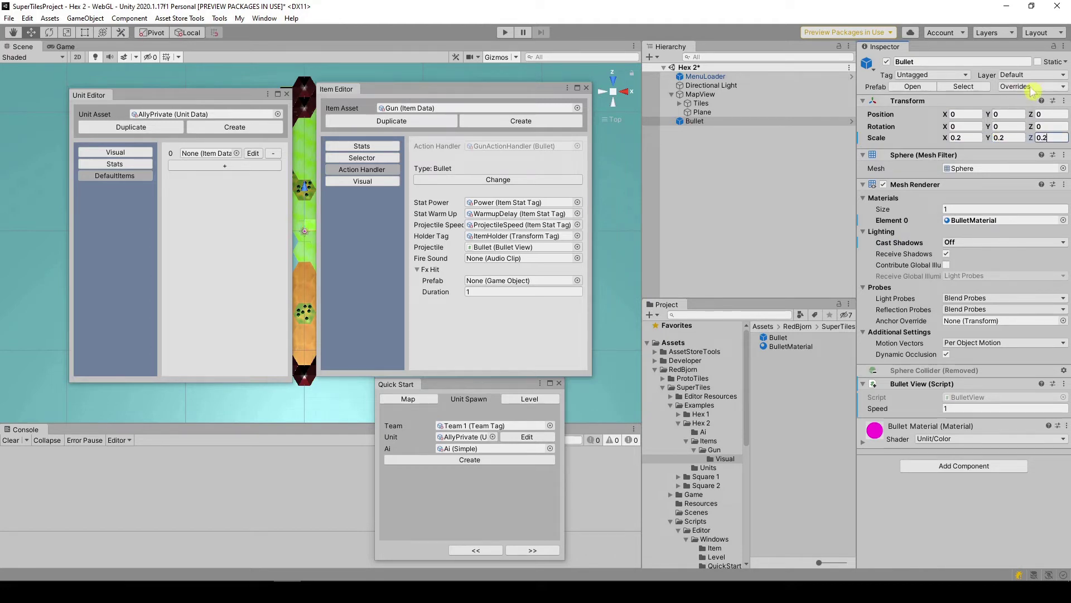
pyautogui.click(1049, 87)
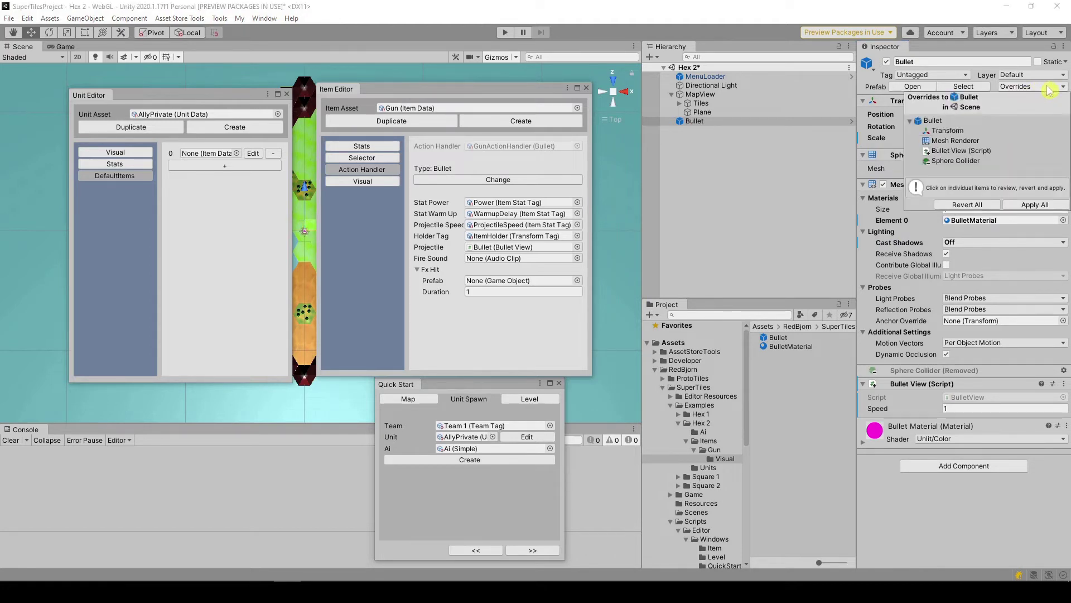
pyautogui.click(1037, 205)
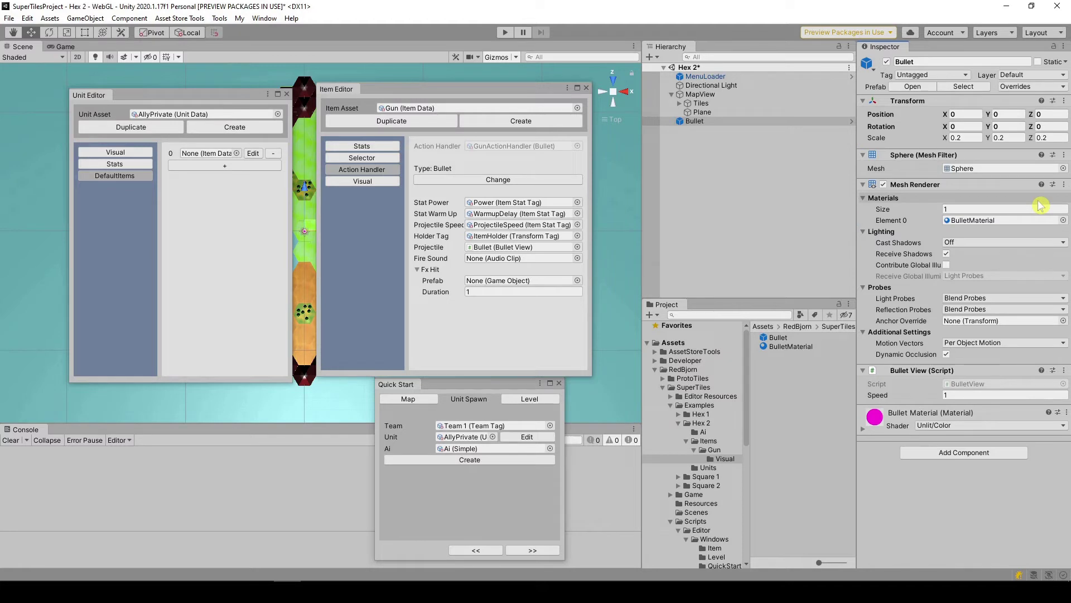
pyautogui.click(723, 127)
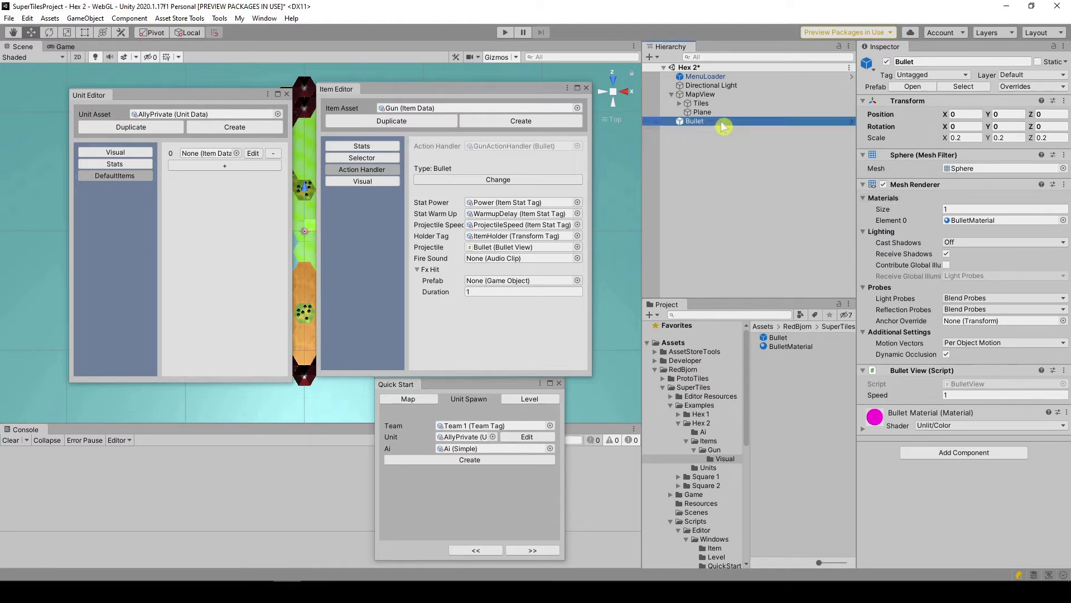
# Step: Delete the Bullet object from the scene and assign the Bullet prefab as the Gun's Projectile
pyautogui.press('Delete')
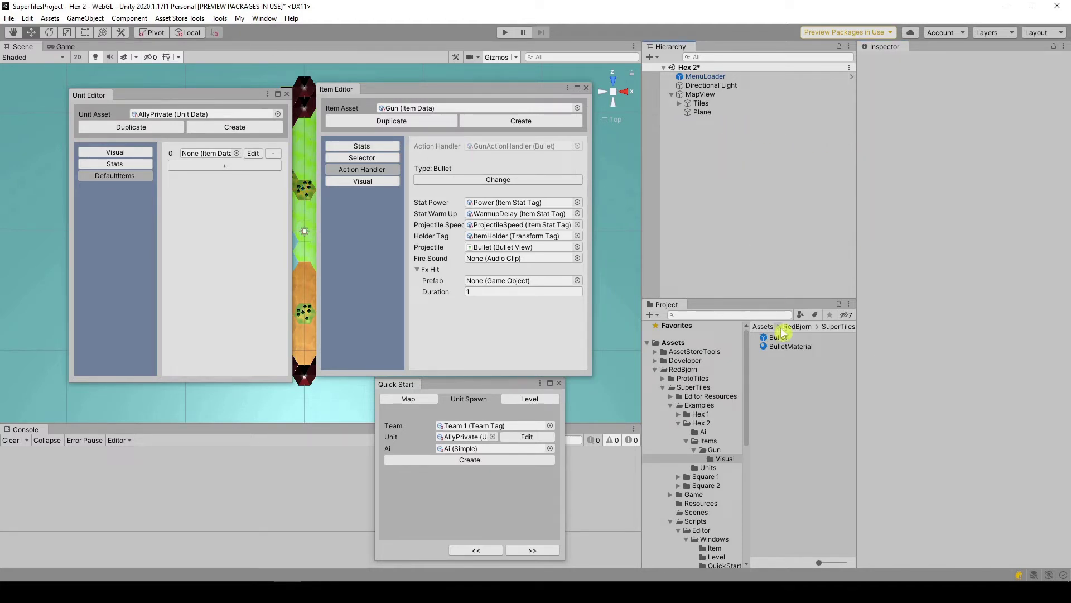
pyautogui.moveTo(779, 337); pyautogui.dragTo(527, 251)
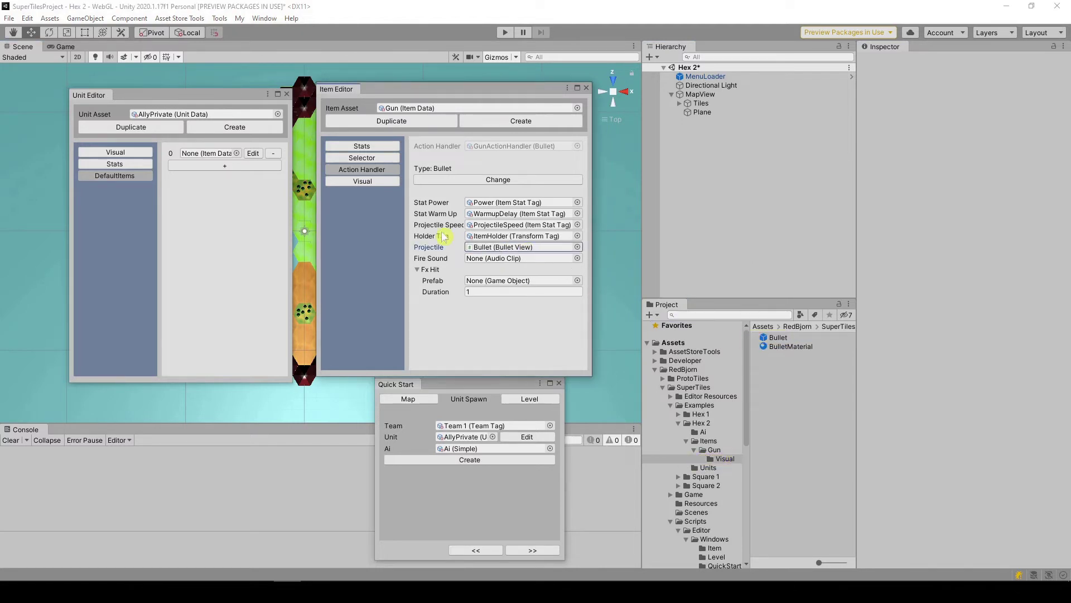
pyautogui.click(374, 182)
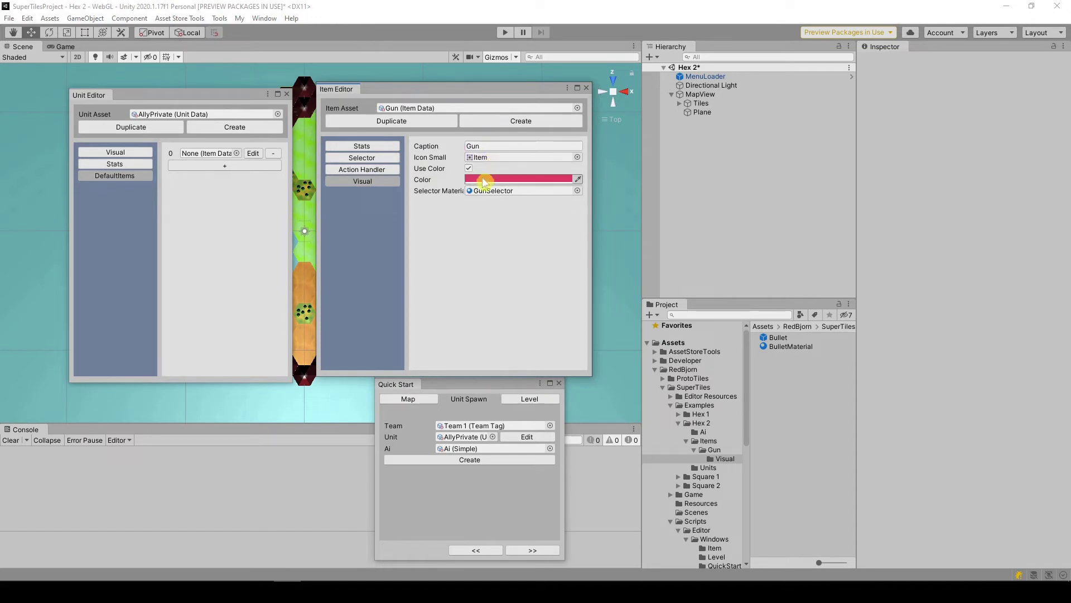
# Step: Copy the bullet material's magenta Main Color and paste it into the Gun's Color
pyautogui.click(778, 338)
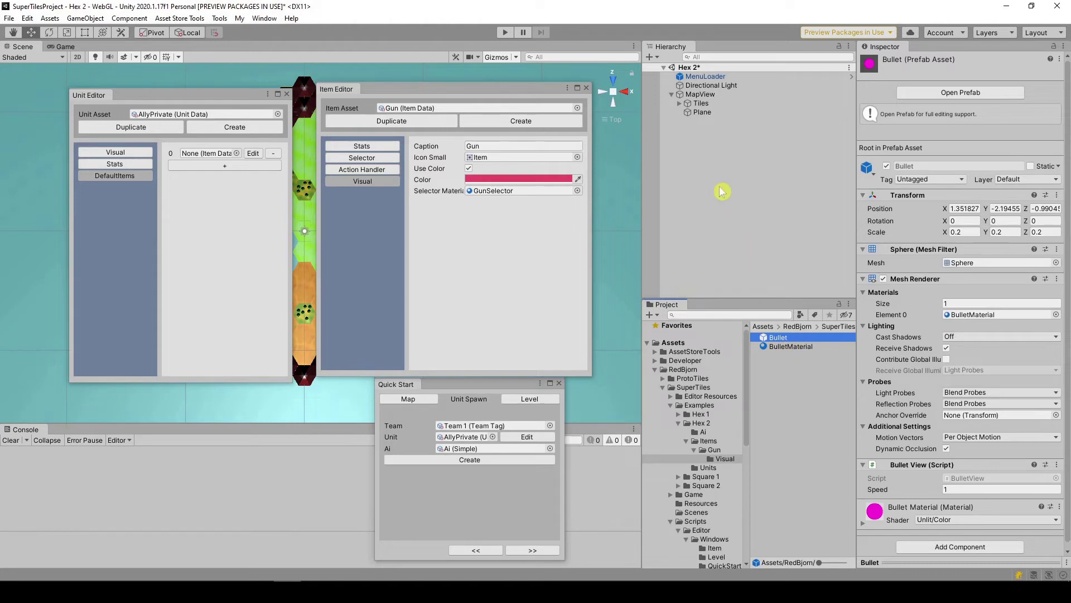
pyautogui.click(863, 522)
pyautogui.scroll(-3, 920, 505)
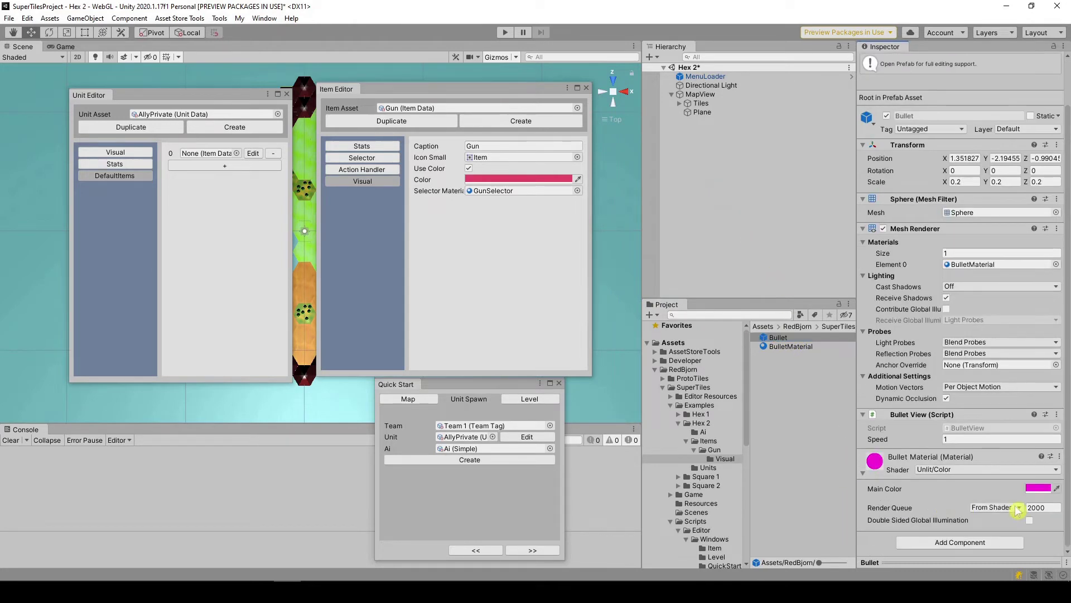
pyautogui.click(1056, 488)
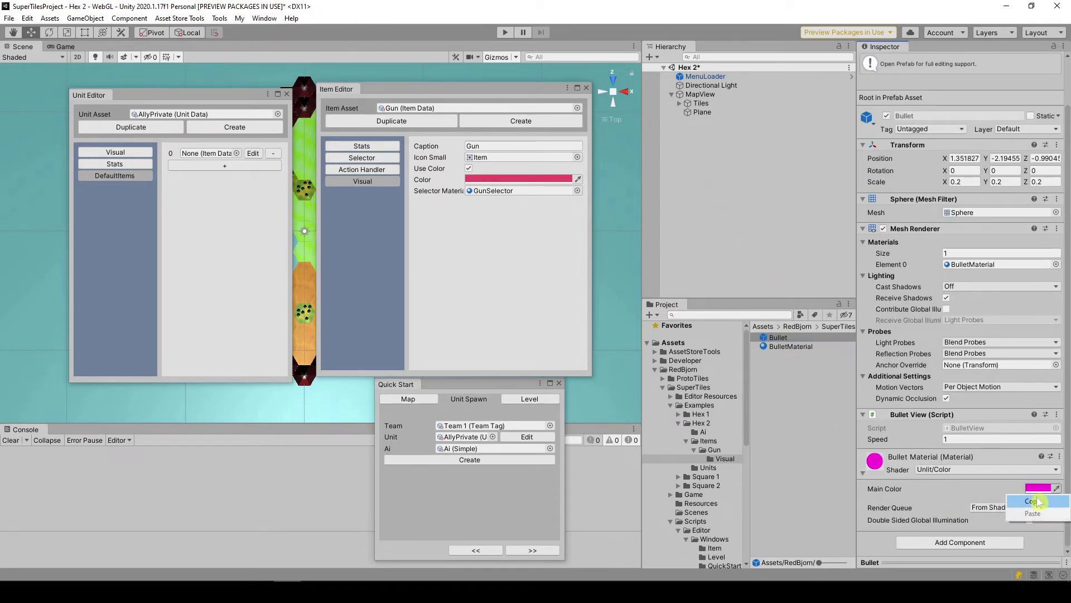
pyautogui.rightClick(481, 179)
pyautogui.click(505, 204)
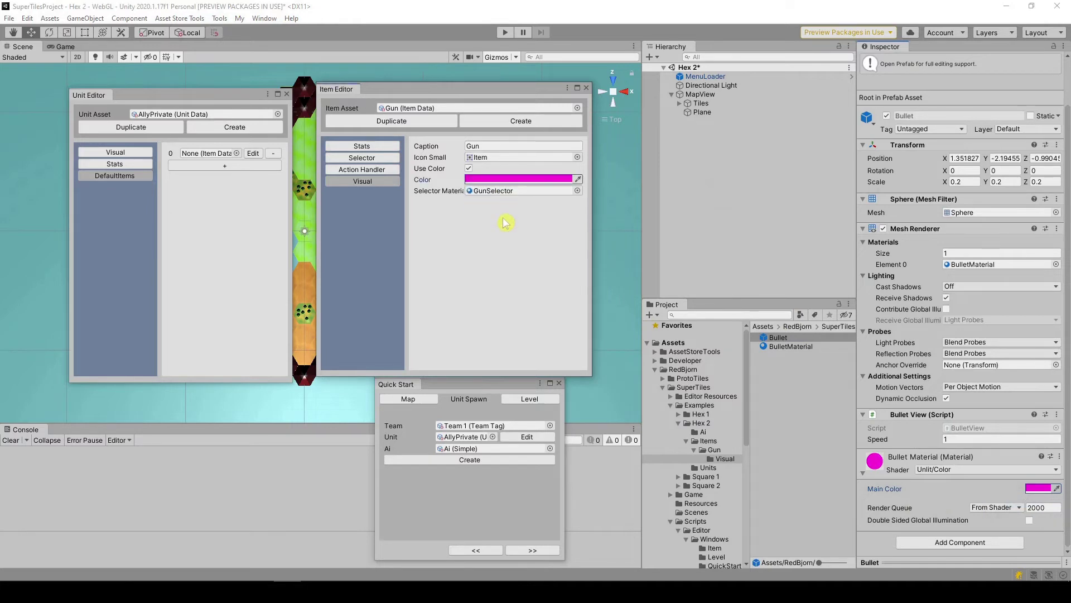
pyautogui.rightClick(770, 375)
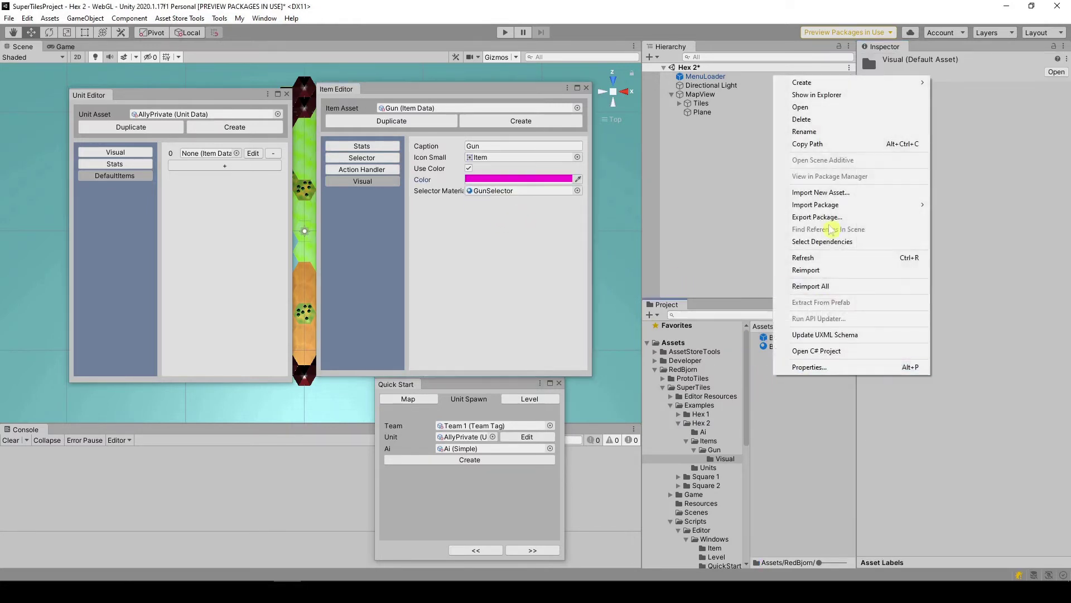
# Step: Create a new material named GunSelector in the Gun folder
pyautogui.moveTo(868, 84)
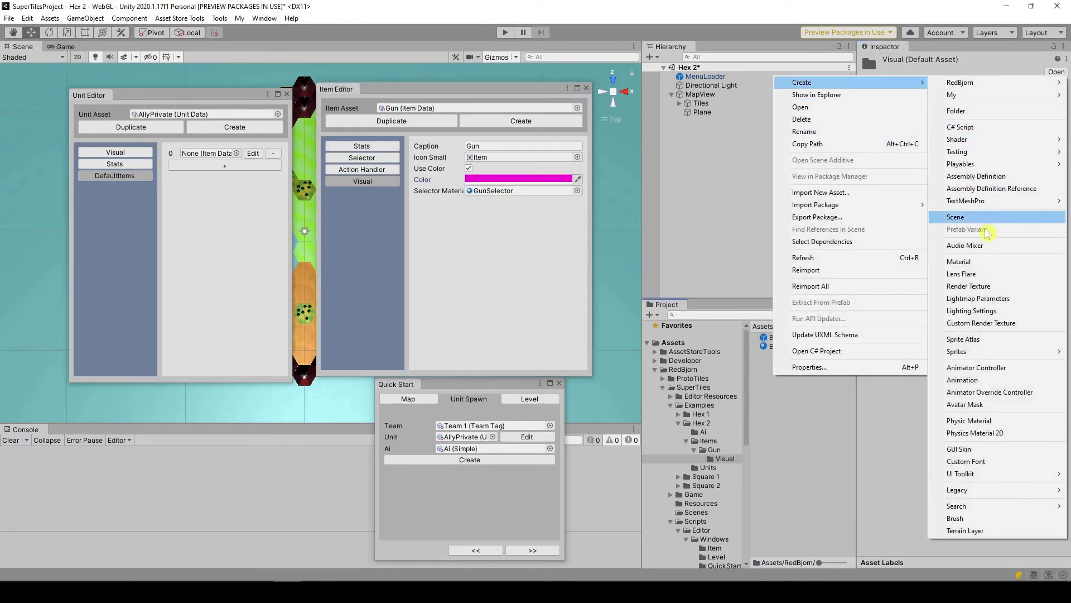
pyautogui.click(991, 263)
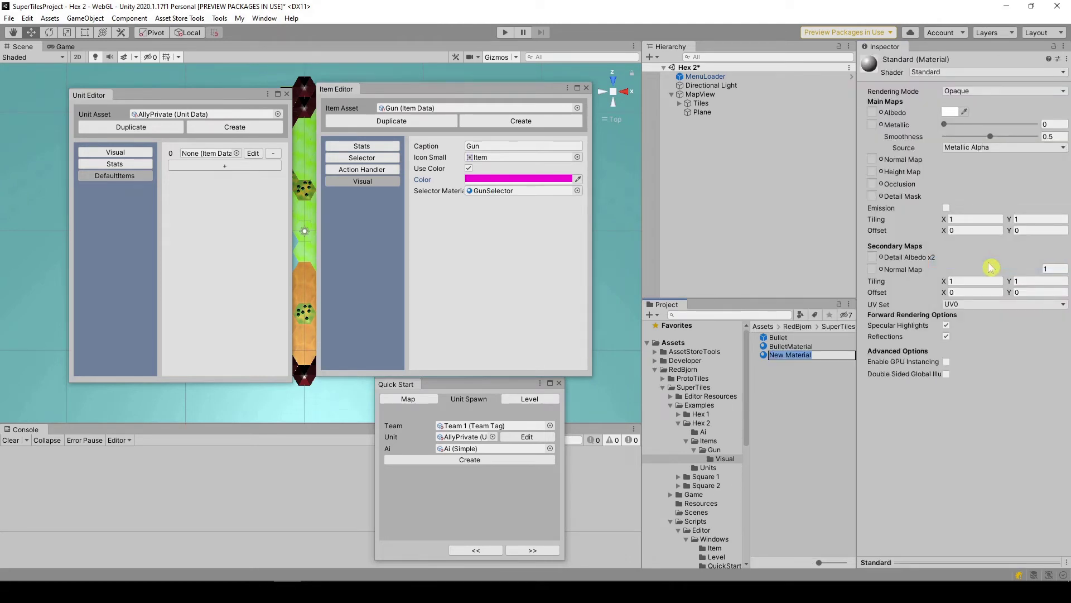
pyautogui.write('GunSelector')
pyautogui.press('Return')
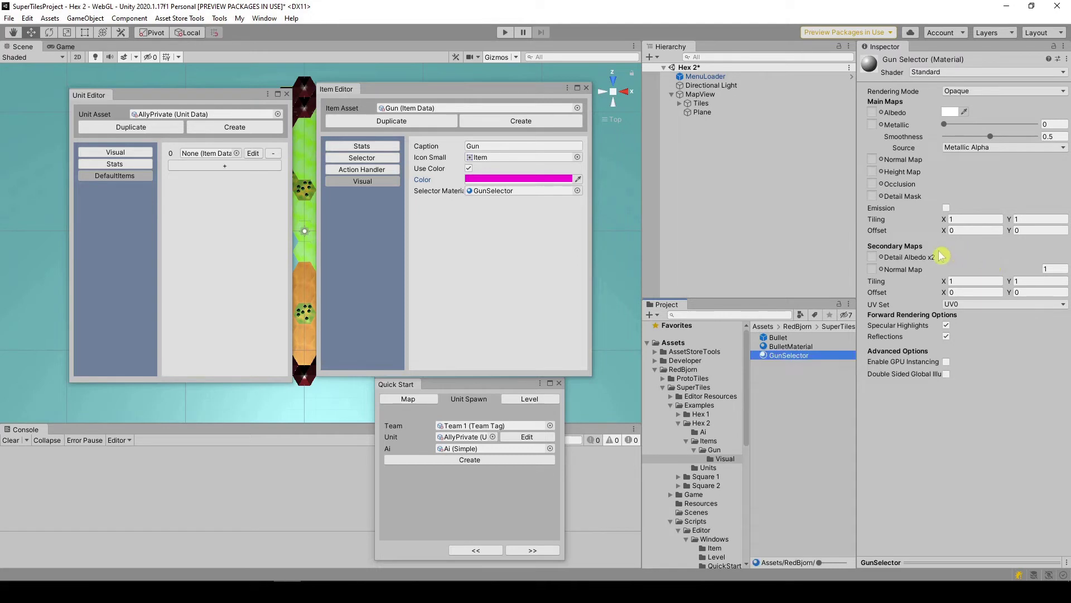
# Step: Give GunSelector the Sprites/Default shader and a magenta tint, then make it the Gun's Selector Material
pyautogui.click(939, 73)
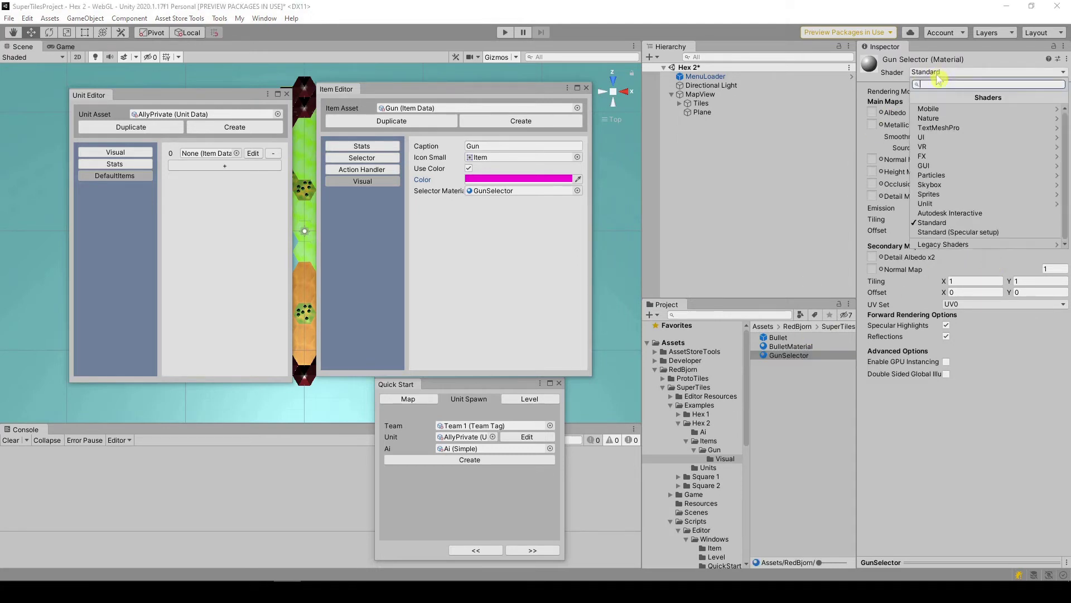
pyautogui.click(945, 193)
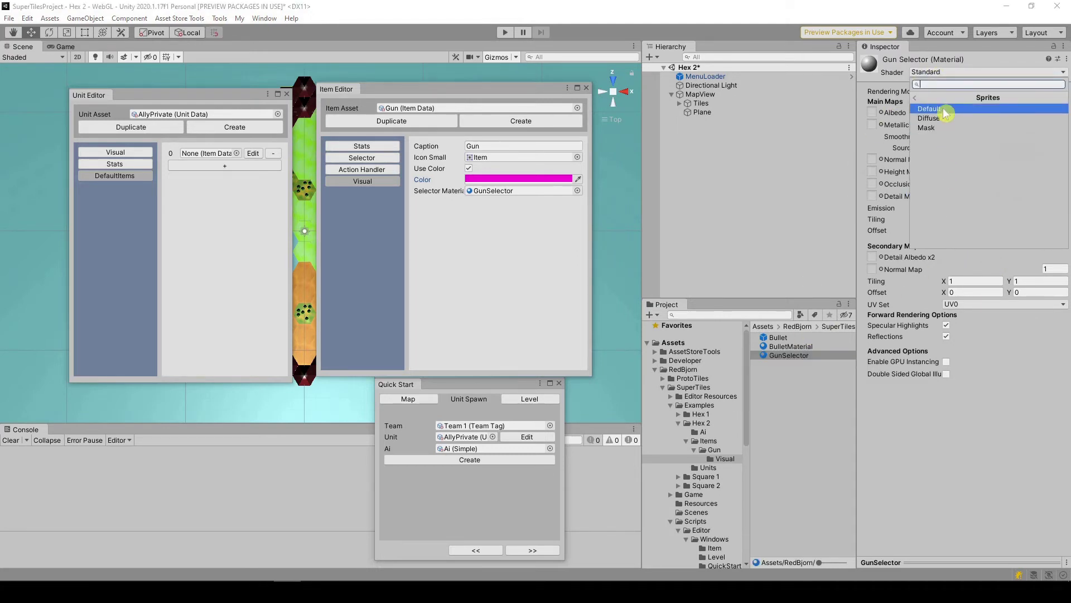
pyautogui.click(946, 109)
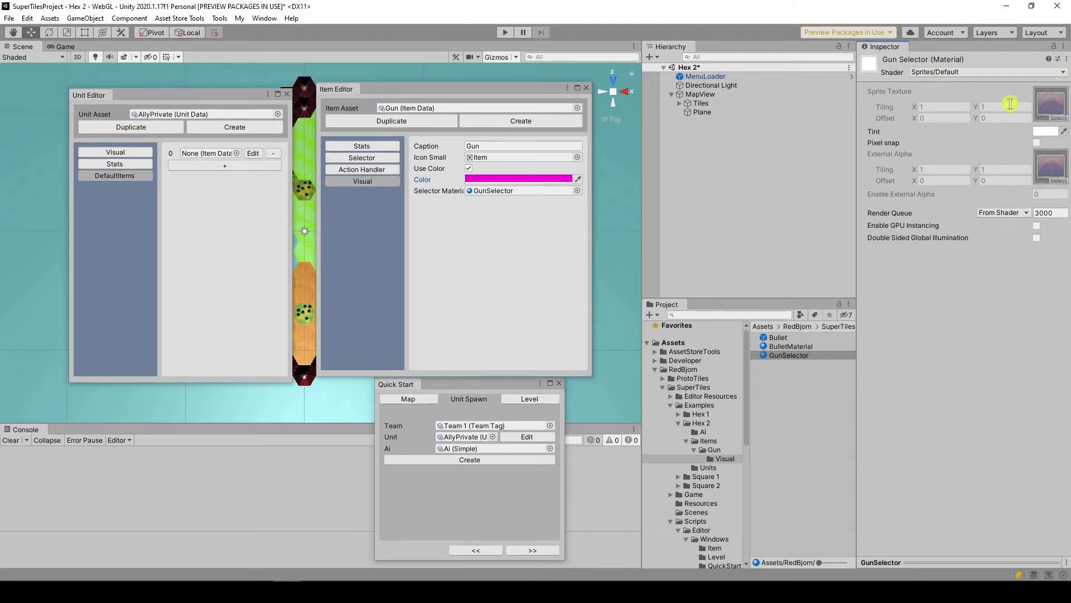
pyautogui.rightClick(1046, 132)
pyautogui.click(1039, 156)
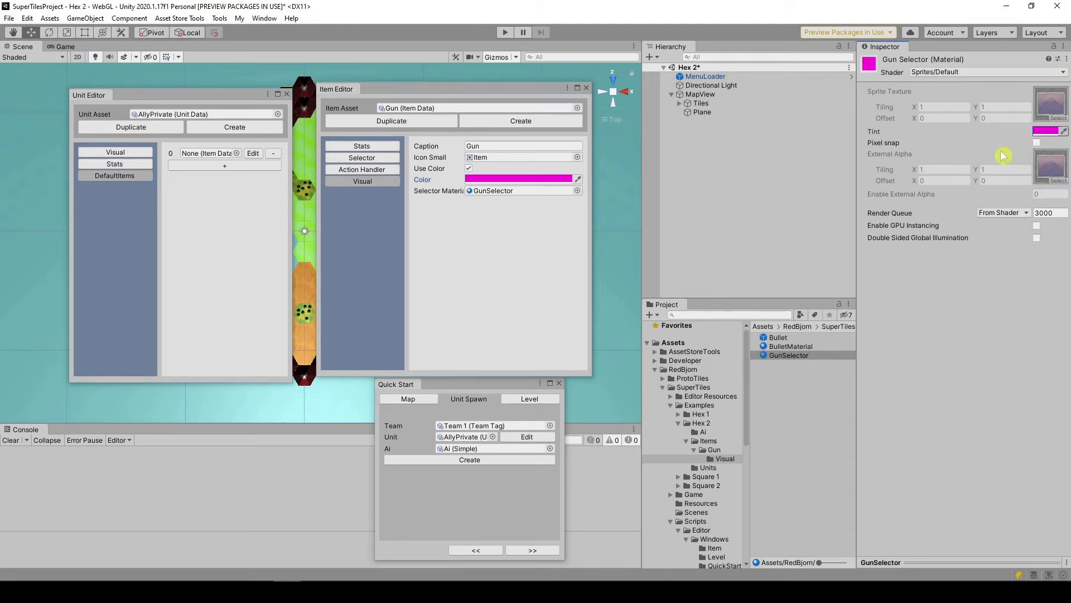
pyautogui.moveTo(788, 355); pyautogui.dragTo(505, 191)
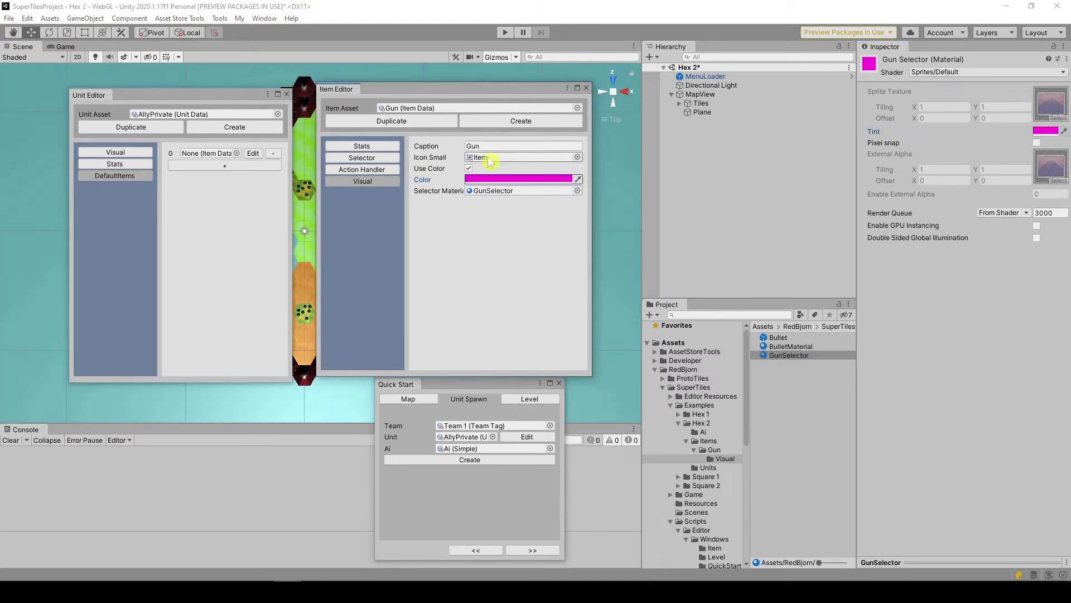
# Step: Close the Item Editor and put the Gun item in AllyPrivate's first DefaultItems slot
pyautogui.click(586, 89)
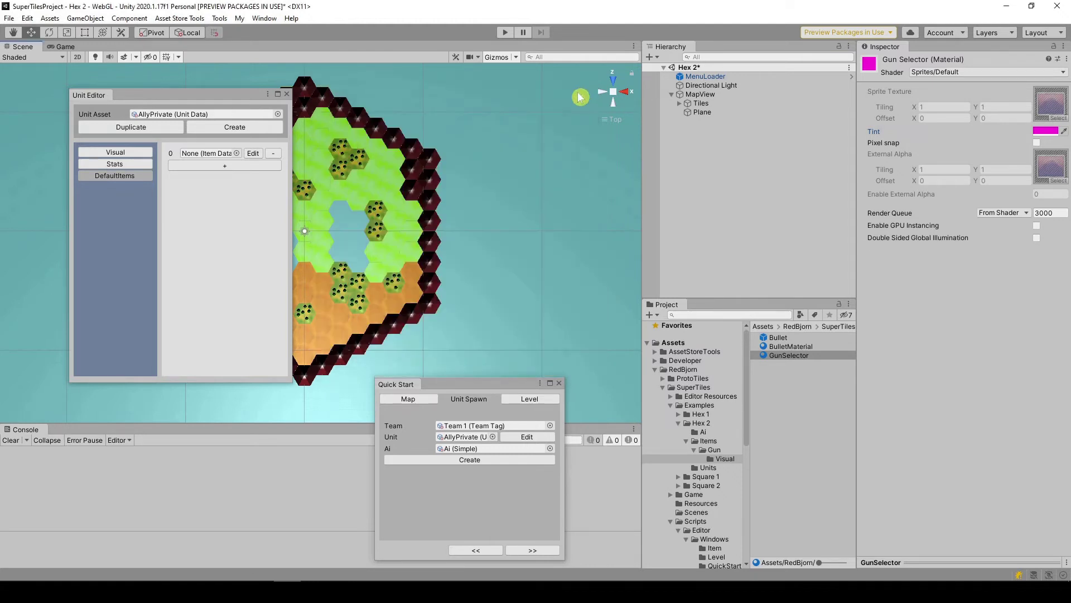
pyautogui.click(237, 153)
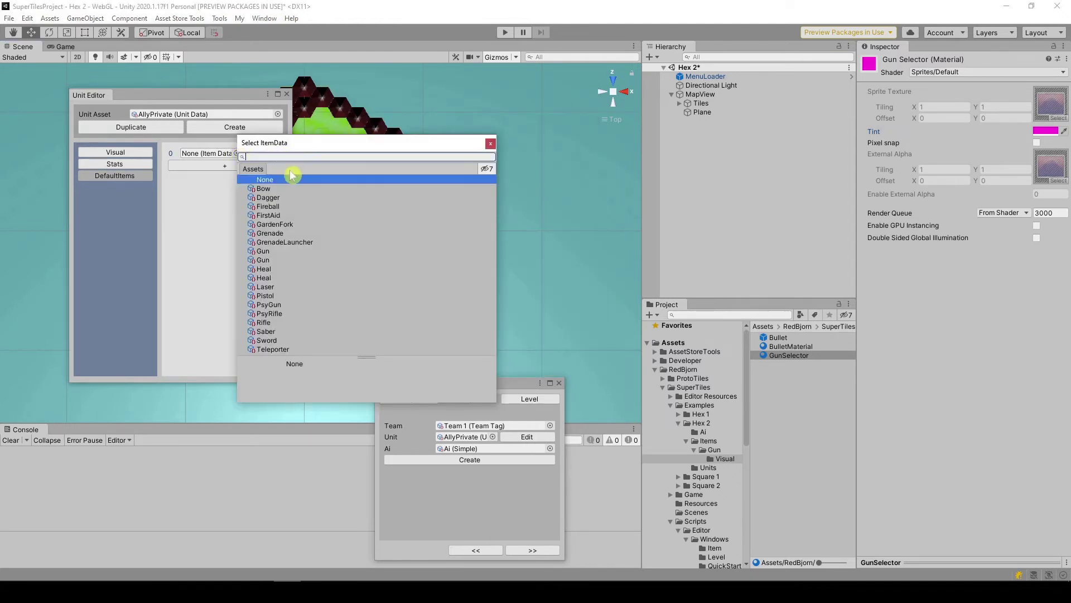
pyautogui.write('Gun')
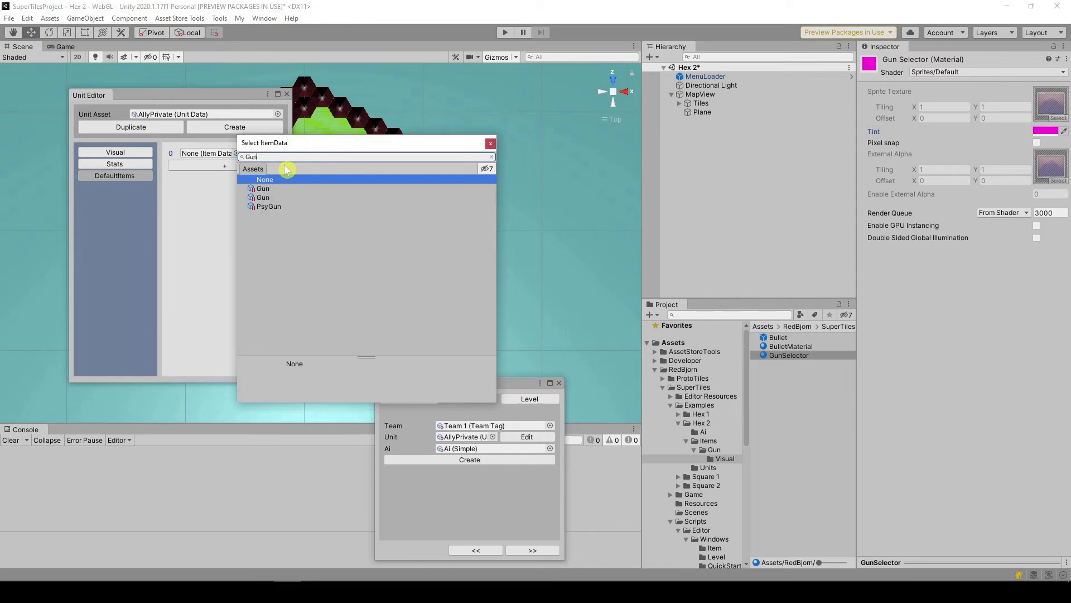
pyautogui.click(277, 189)
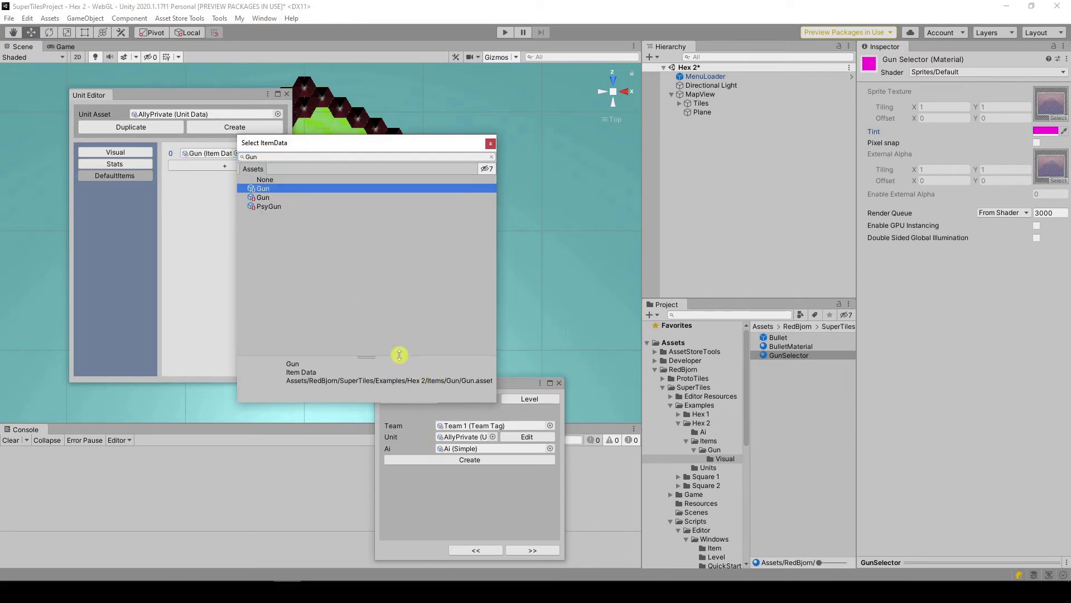
pyautogui.doubleClick(270, 188)
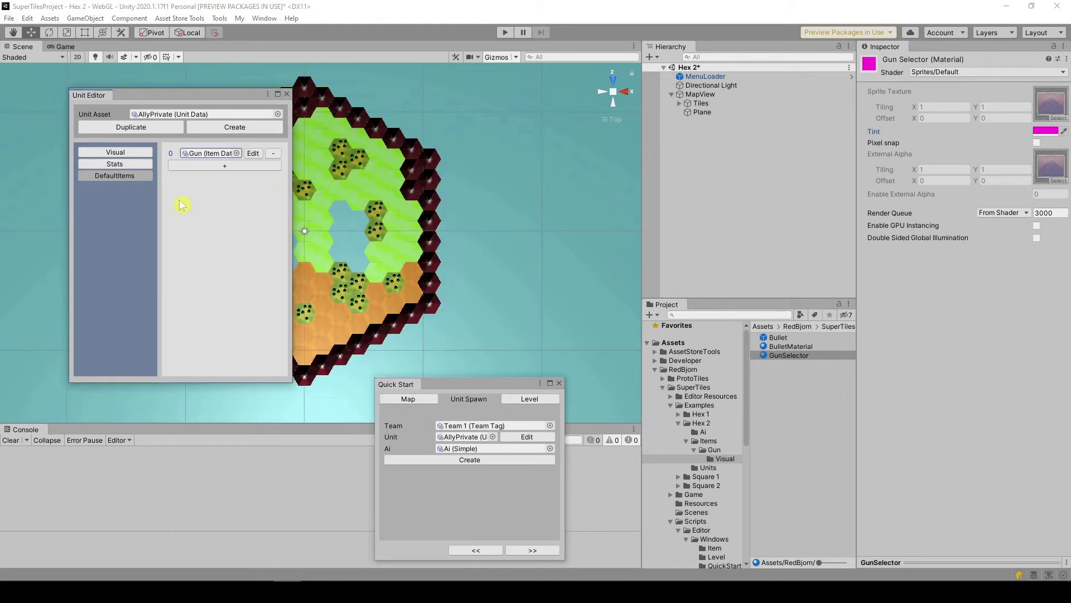
# Step: Close the Unit Editor and create a Team 1 AllyPrivate spawn point from Quick Start
pyautogui.click(286, 95)
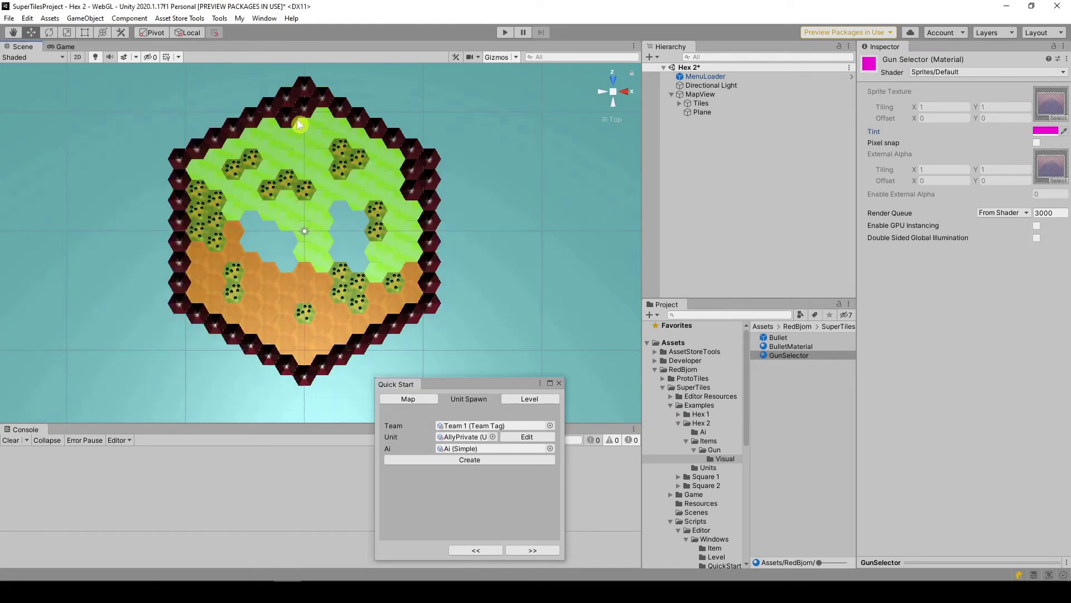
pyautogui.moveTo(475, 385)
pyautogui.mouseDown()
pyautogui.moveTo(530, 281)
pyautogui.moveTo(562, 153)
pyautogui.mouseUp()
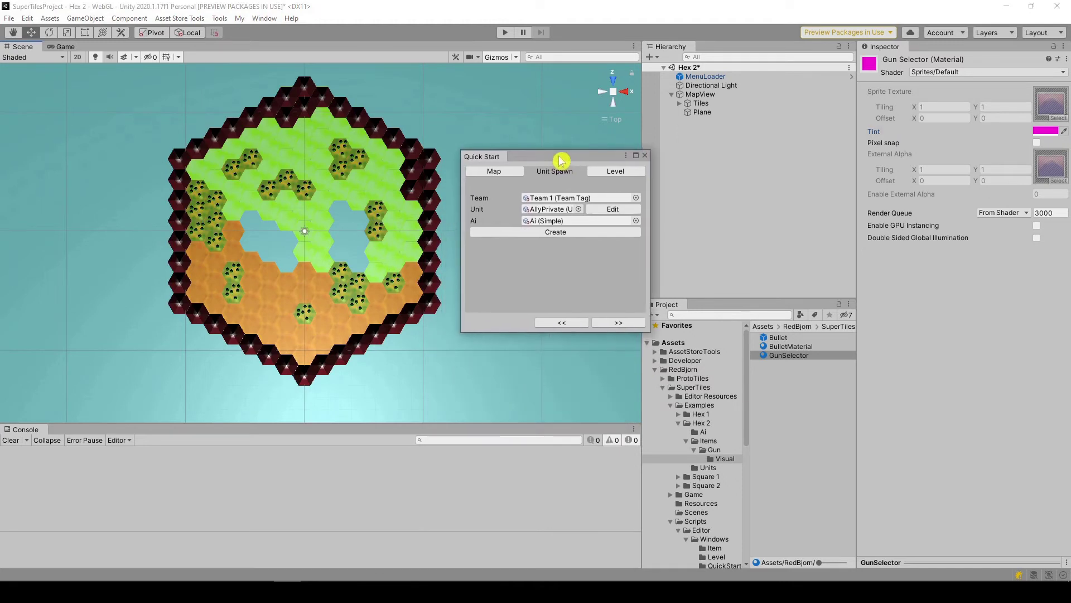
pyautogui.click(533, 227)
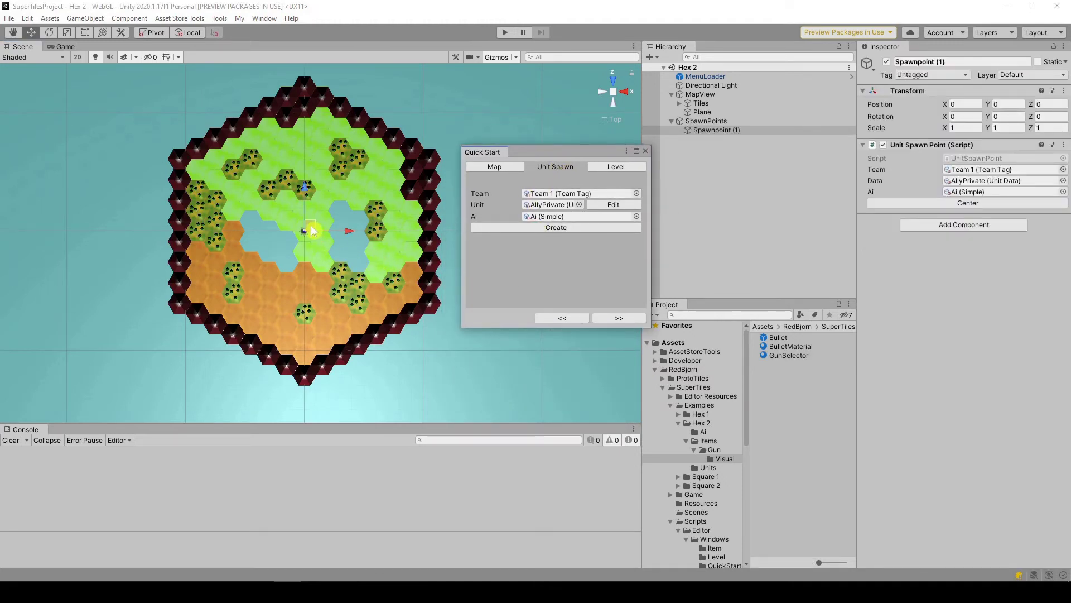
# Step: Centre the spawn point on the hex at X 6, Z -1.73205 and rotate it -90 on Y
pyautogui.scroll(2, 312, 228)
pyautogui.scroll(2, 305, 226)
pyautogui.scroll(2, 300, 230)
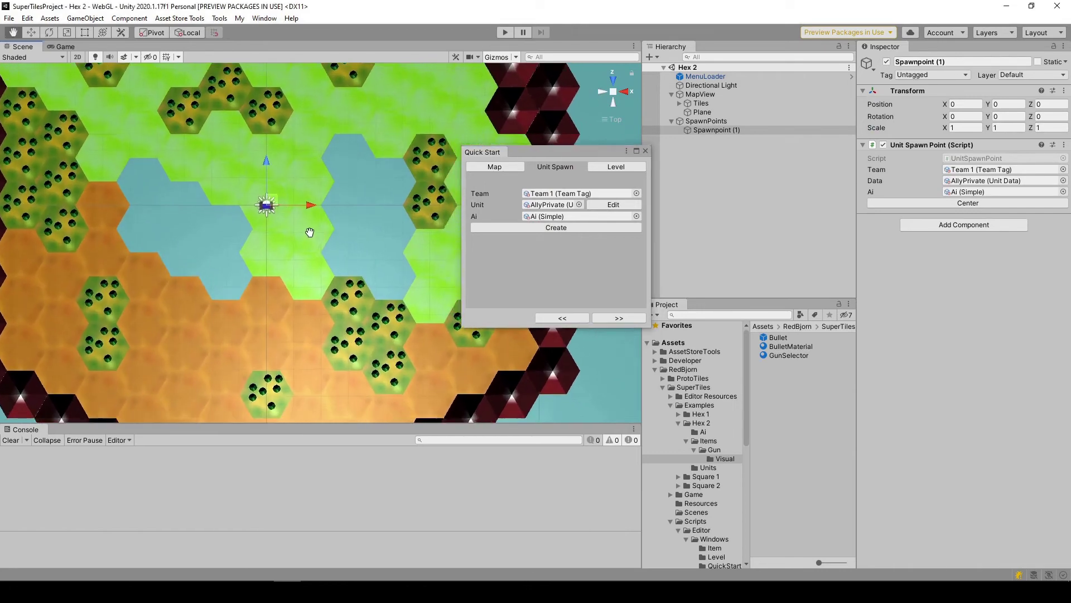
pyautogui.moveTo(299, 230); pyautogui.dragTo(274, 192, button='middle')
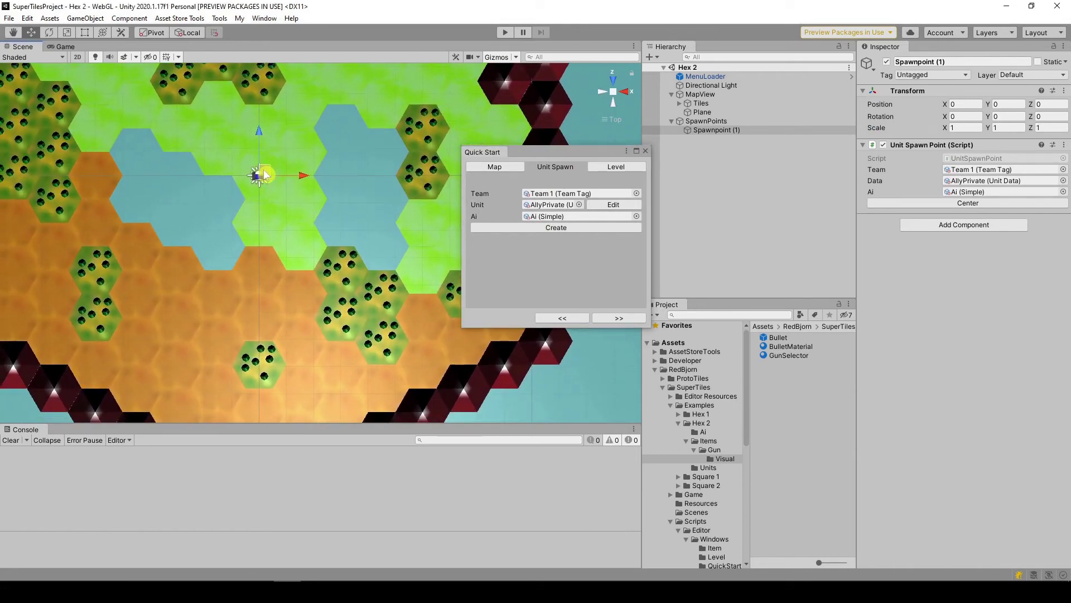
pyautogui.moveTo(265, 175); pyautogui.dragTo(424, 224)
pyautogui.moveTo(512, 151); pyautogui.dragTo(701, 144)
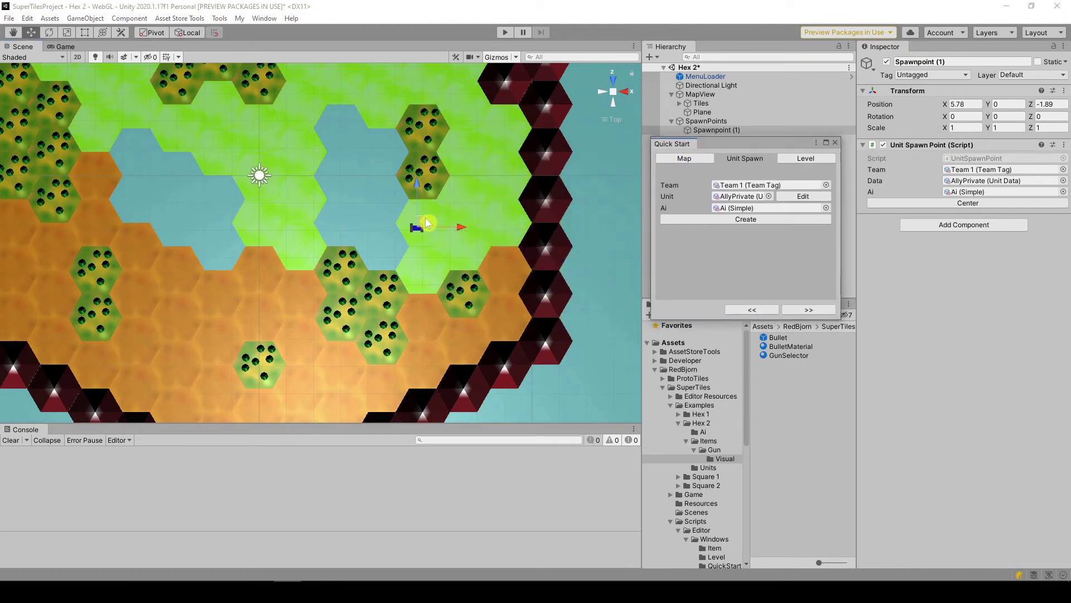
pyautogui.moveTo(427, 223); pyautogui.dragTo(433, 220)
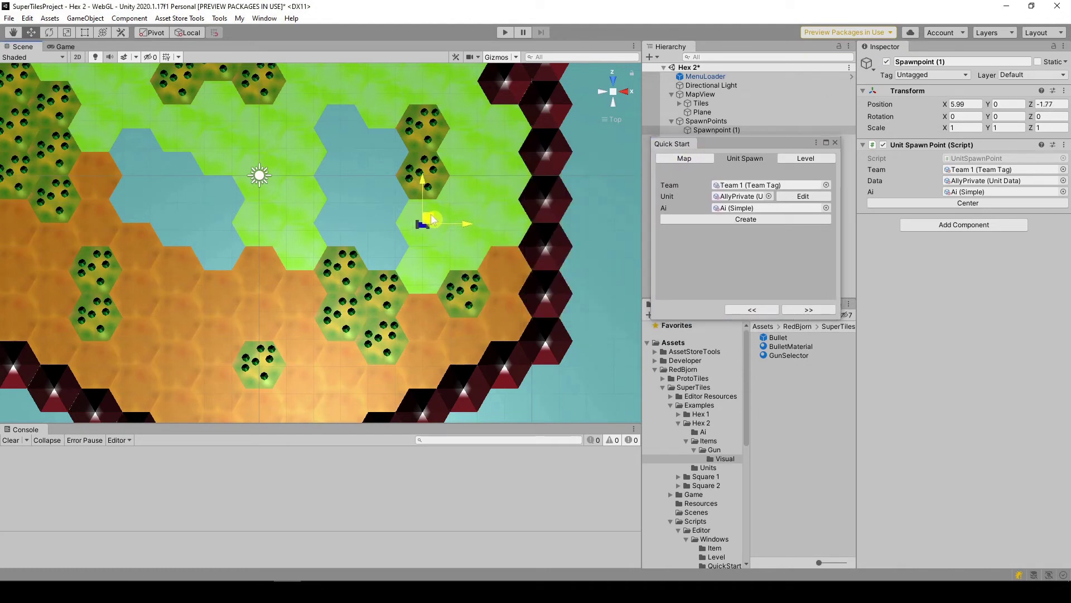
pyautogui.click(915, 204)
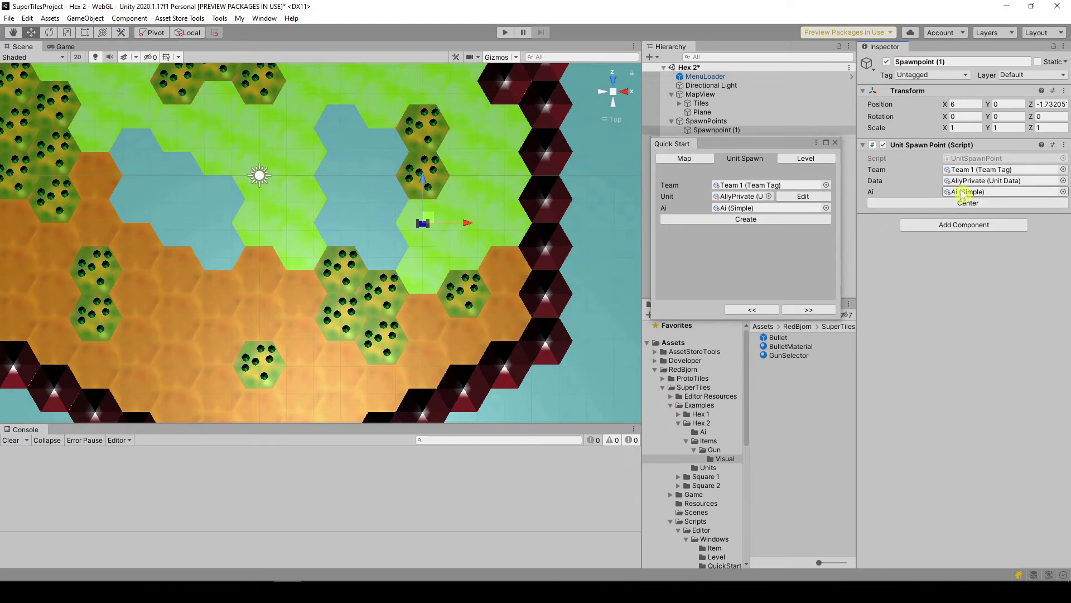
pyautogui.write('-90')
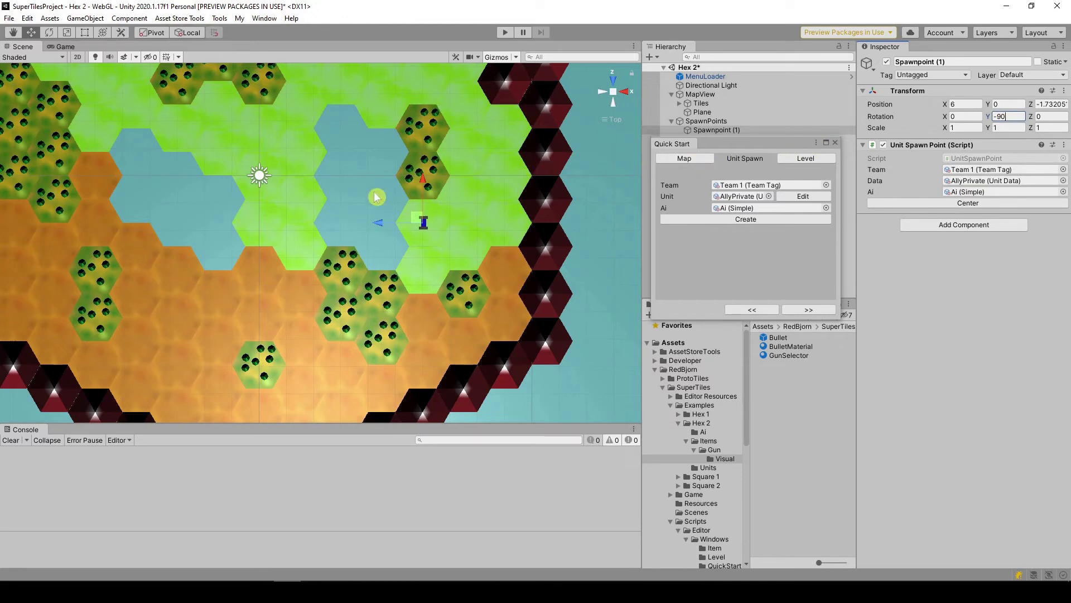
pyautogui.scroll(-1, 314, 199)
pyautogui.moveTo(315, 200); pyautogui.dragTo(364, 193, button='middle')
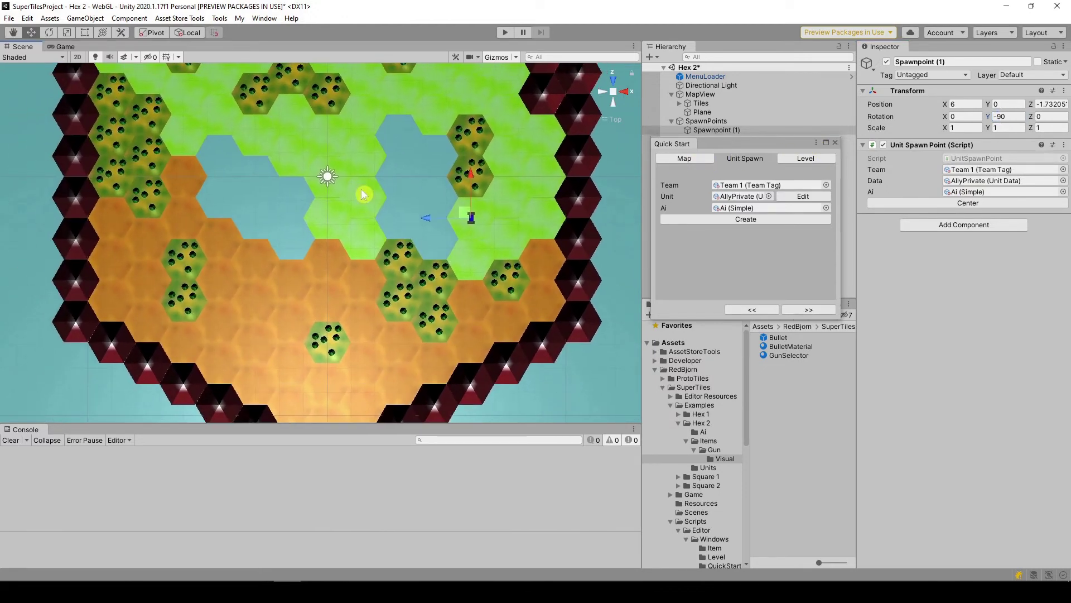
# Step: Duplicate the AllyPrivate unit as a new unit named AllySergeant
pyautogui.click(809, 199)
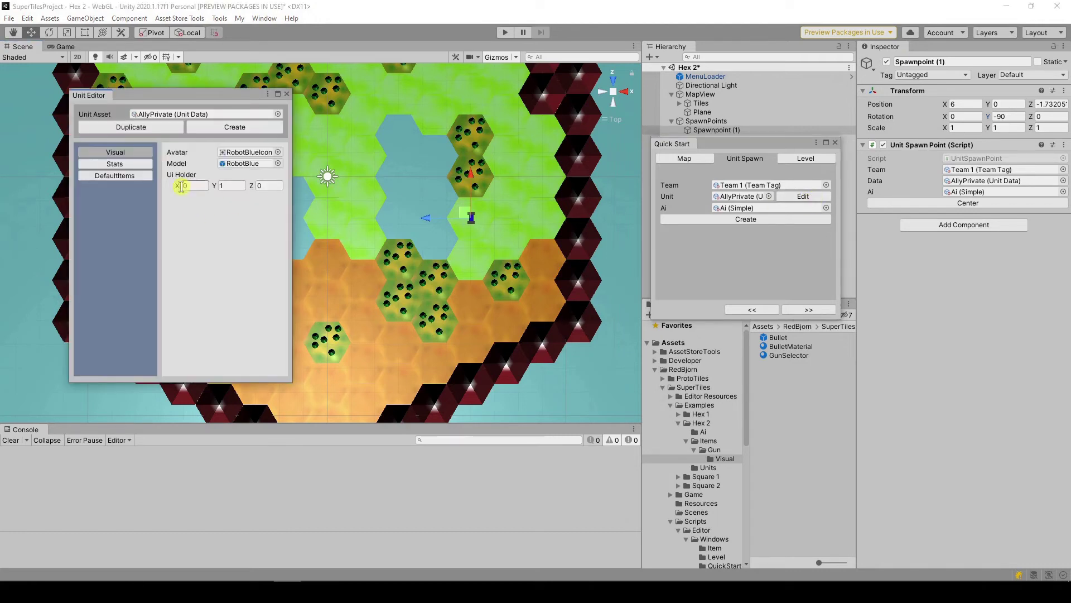
pyautogui.click(160, 129)
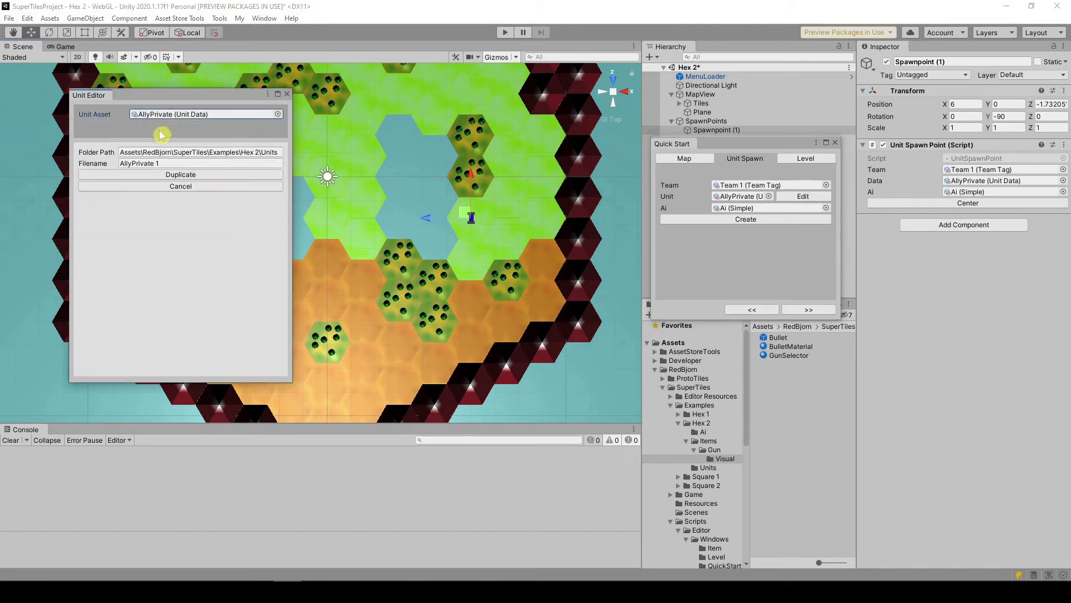
pyautogui.click(217, 164)
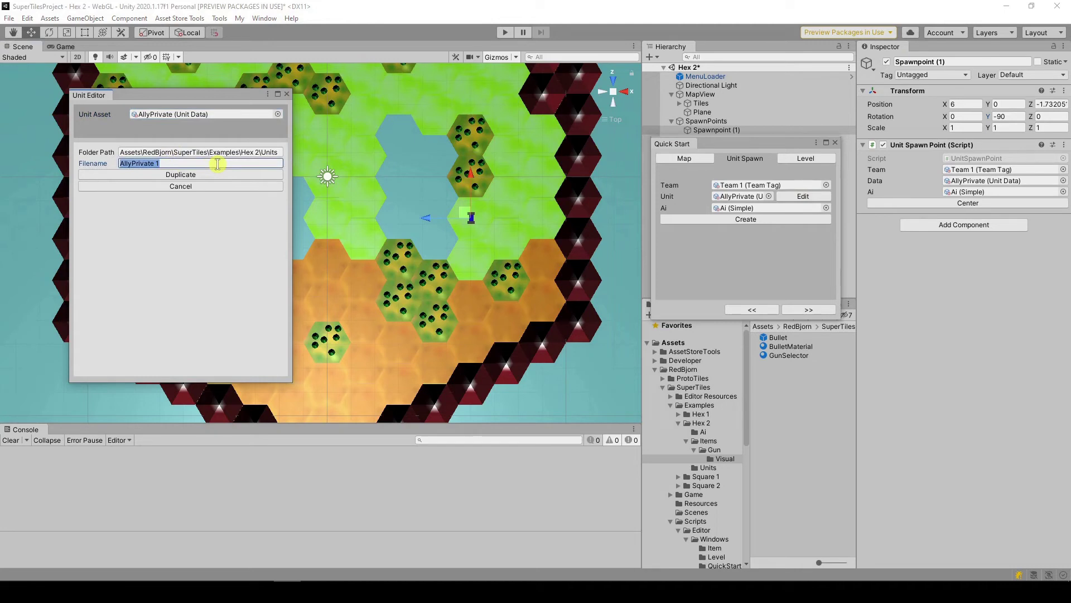
pyautogui.write('A')
pyautogui.click(190, 175)
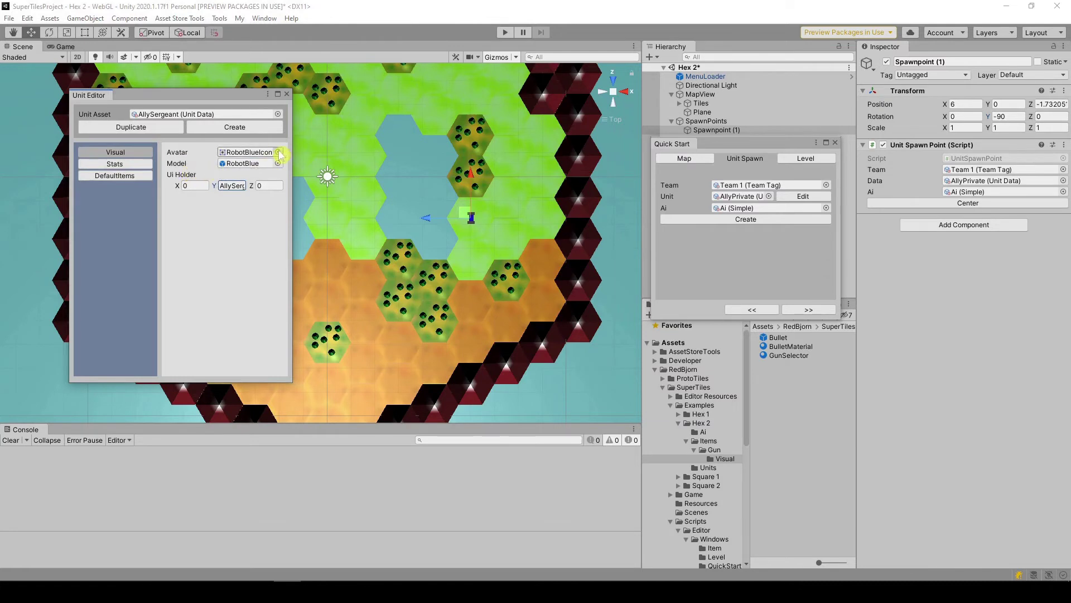
# Step: Set AllySergeant's avatar to RobotRedIcon and its model to RobotRed
pyautogui.click(277, 151)
pyautogui.write('RobotRe')
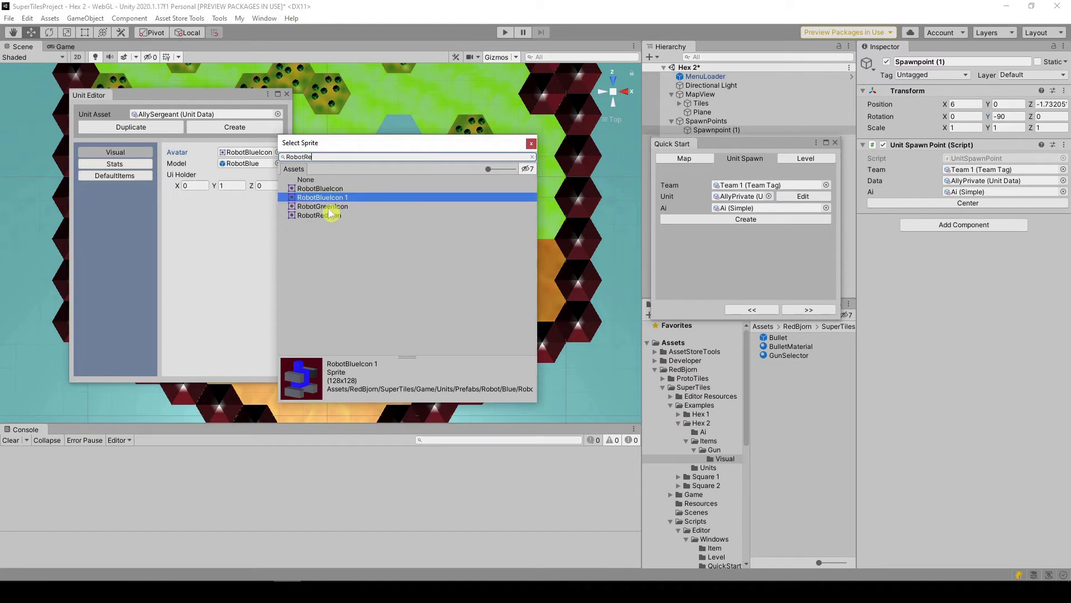
pyautogui.write('d')
pyautogui.doubleClick(328, 189)
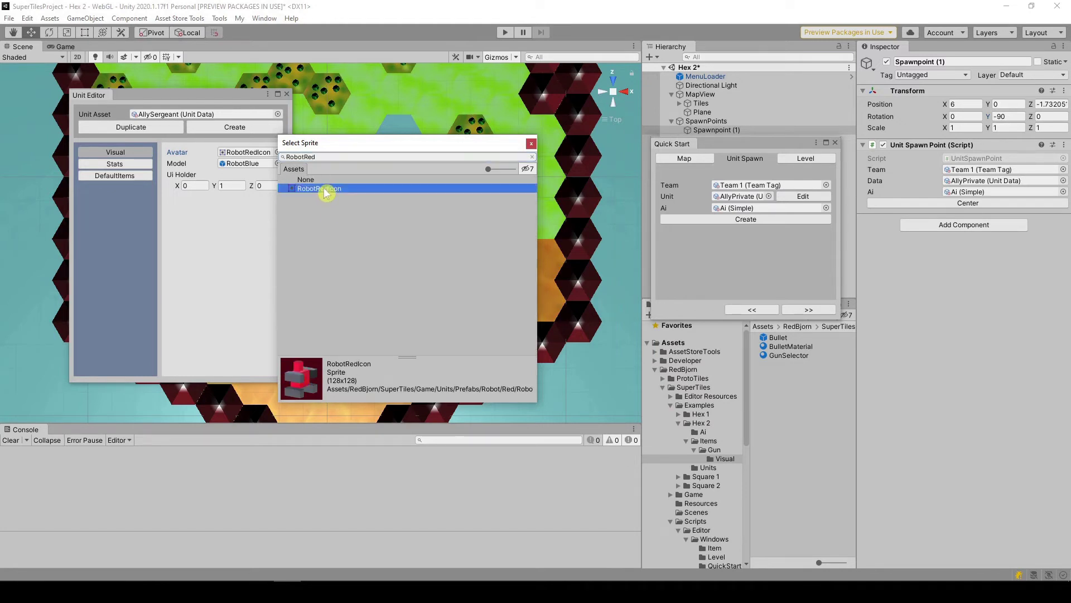
pyautogui.click(278, 163)
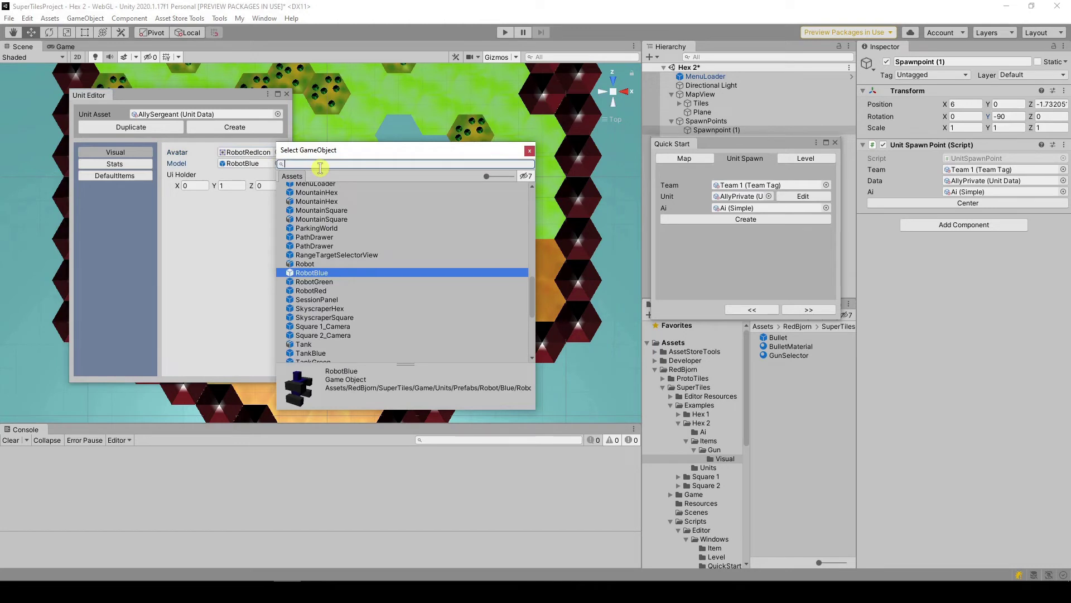
pyautogui.write('RobotRed')
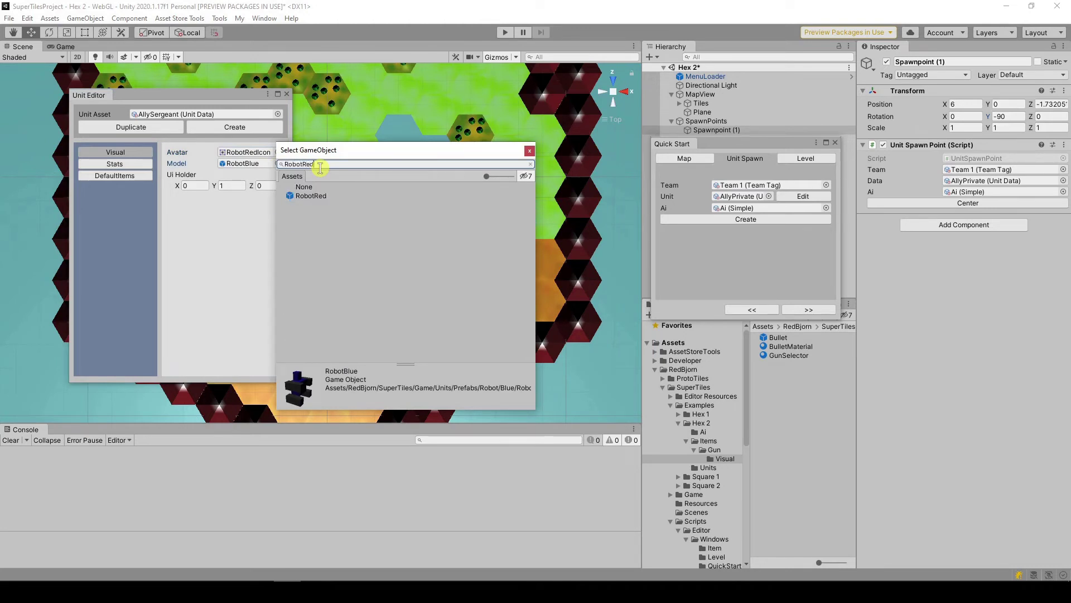
pyautogui.doubleClick(314, 201)
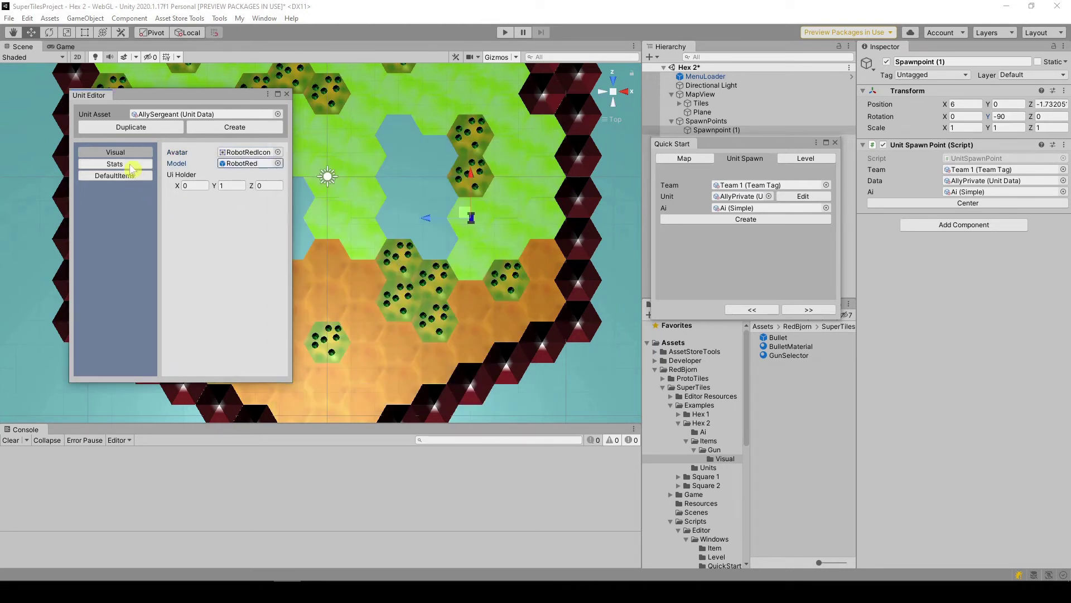
# Step: Set AllySergeant's Health to 200 and MoveRange to 7, confirm its Gun item, and close the Unit Editor
pyautogui.click(131, 166)
pyautogui.click(250, 154)
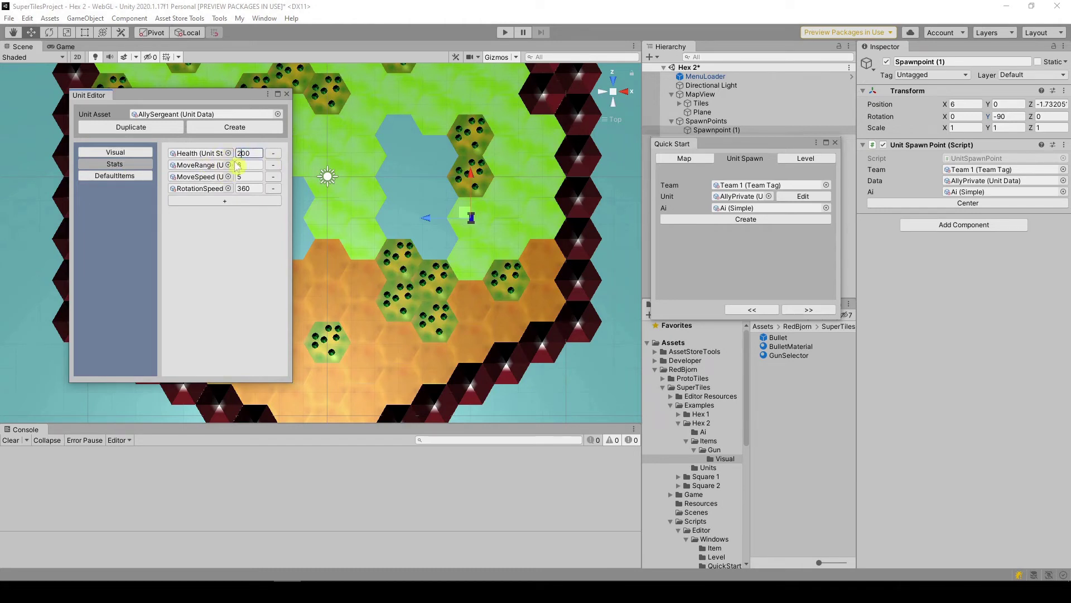
pyautogui.click(260, 164)
pyautogui.click(126, 177)
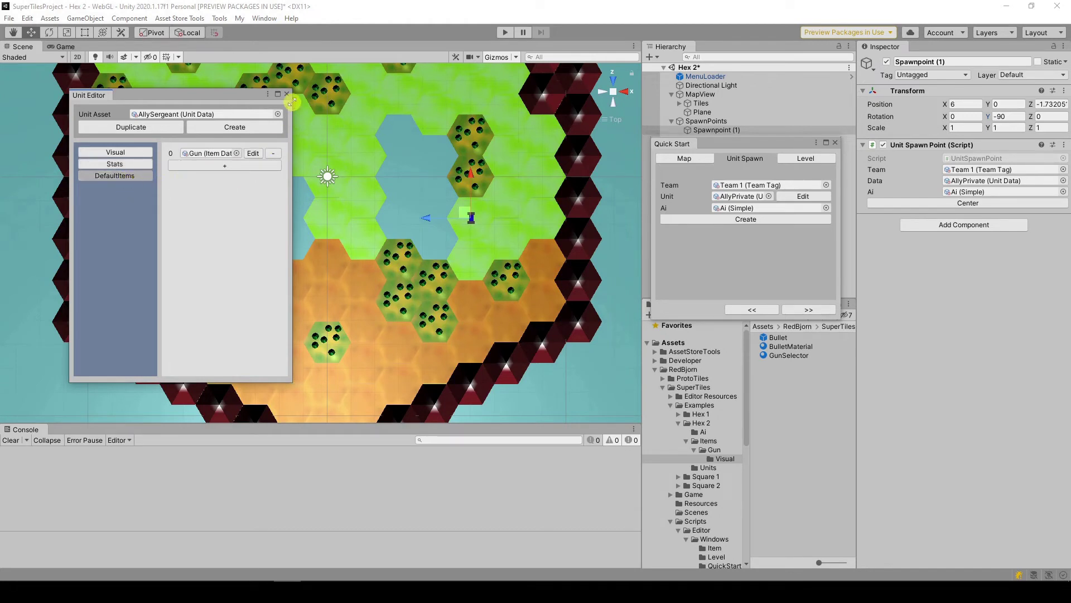
pyautogui.click(287, 95)
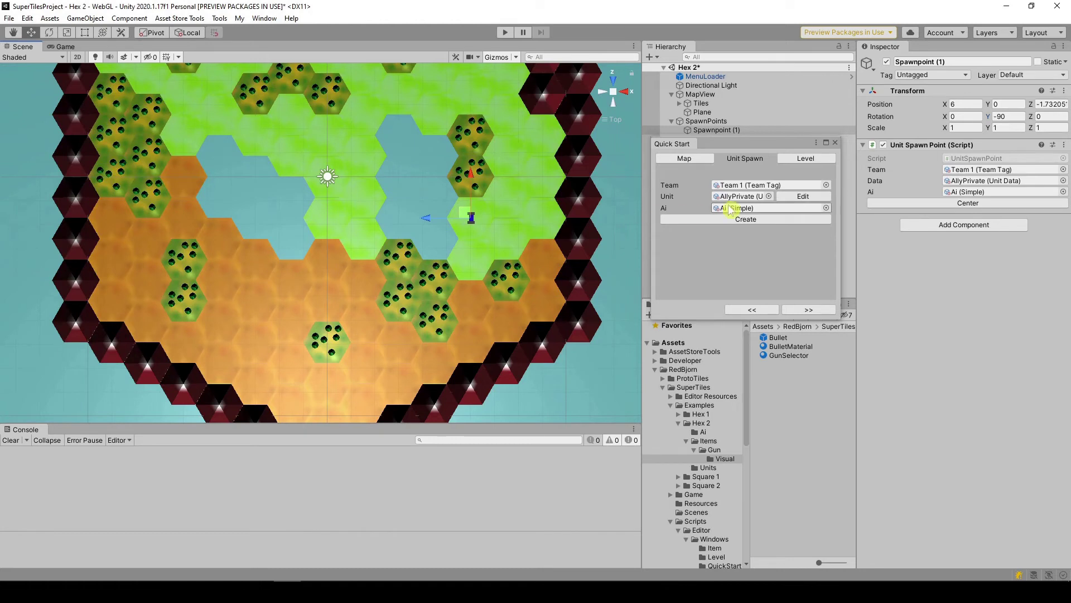
# Step: Choose AllySergeant as the Quick Start unit and create its spawn point
pyautogui.click(770, 197)
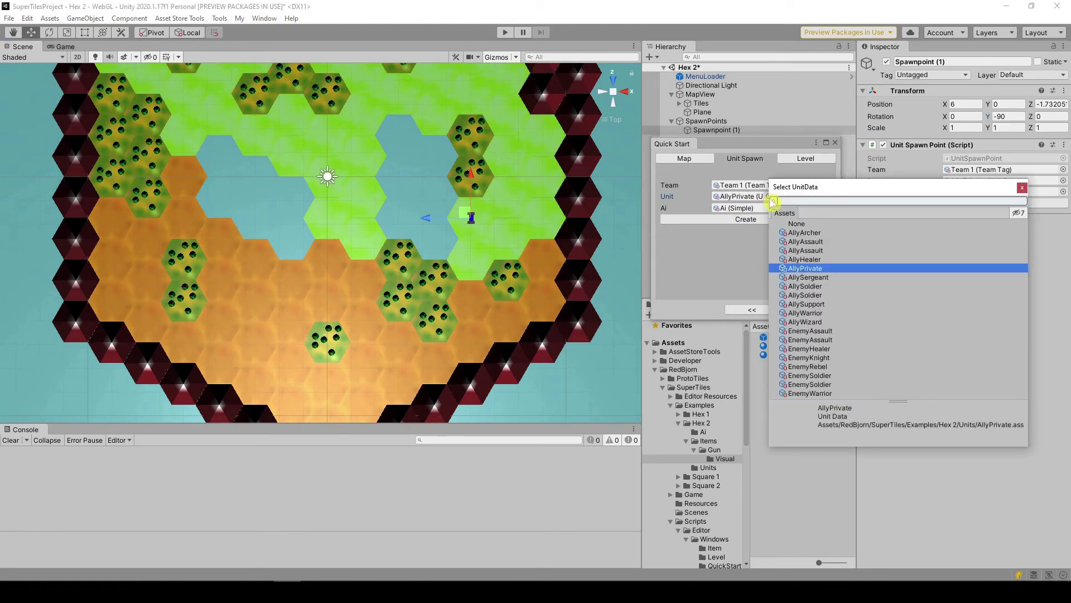
pyautogui.click(821, 278)
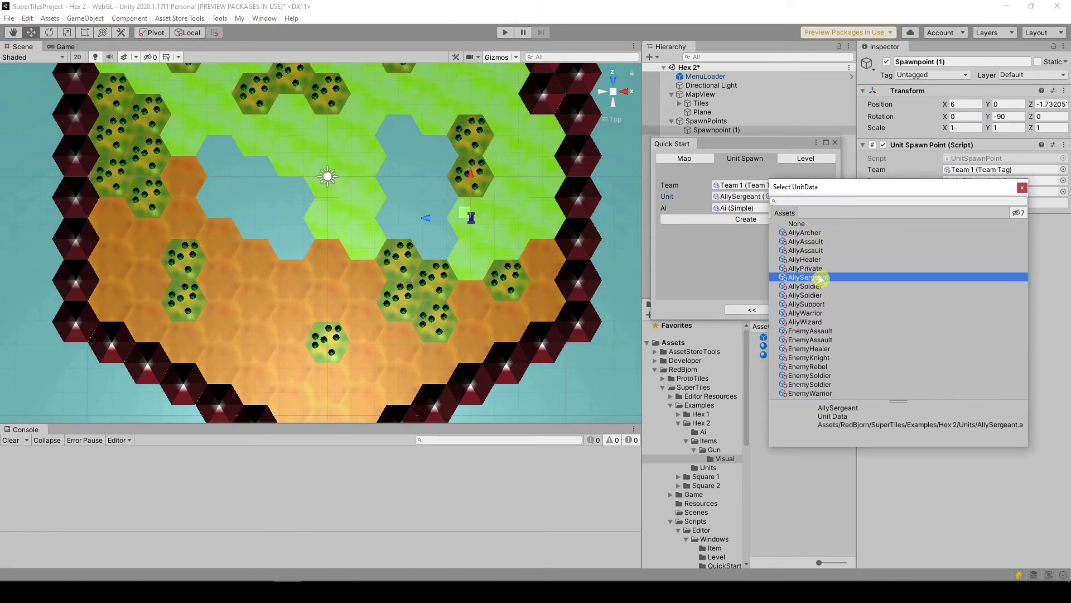
pyautogui.click(820, 278)
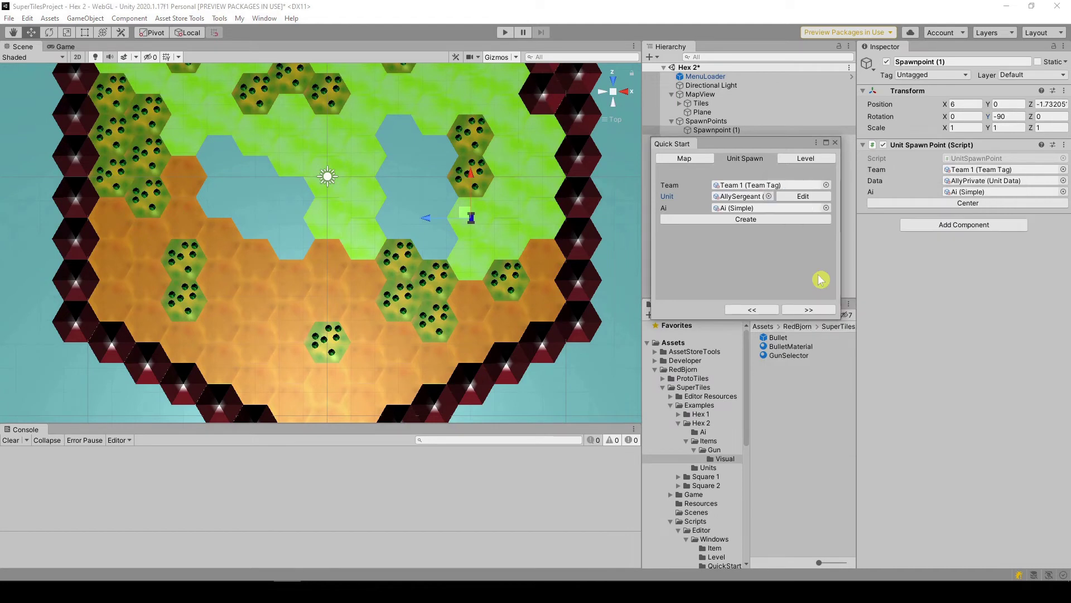
pyautogui.click(766, 223)
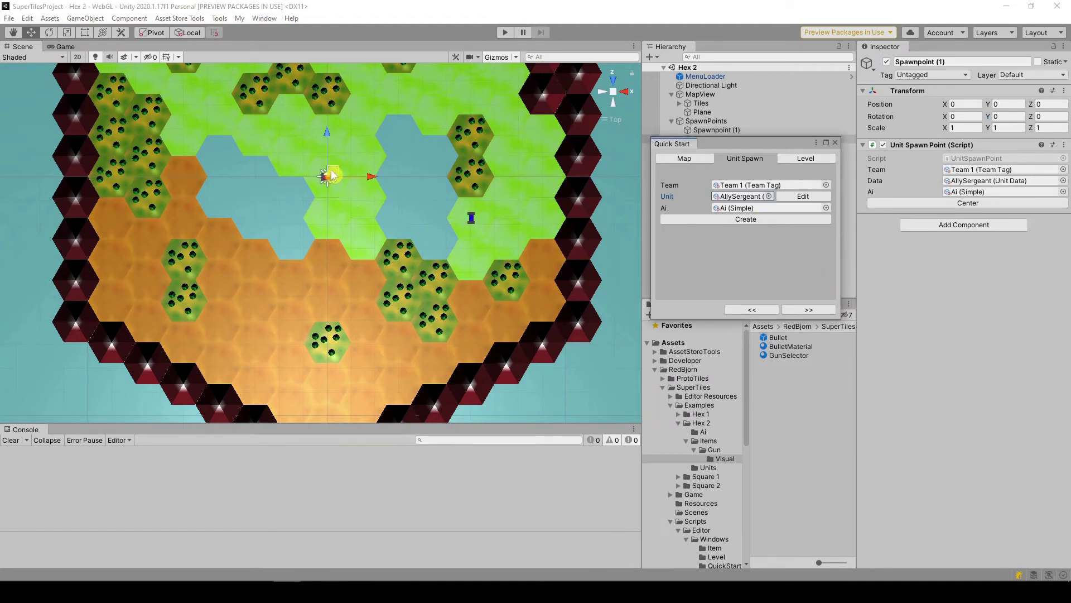
# Step: Centre the AllySergeant spawn point on the hex below the blue ally at Z -3.46410, rotated -90
pyautogui.moveTo(332, 176)
pyautogui.mouseDown()
pyautogui.moveTo(478, 277)
pyautogui.moveTo(476, 258)
pyautogui.mouseUp()
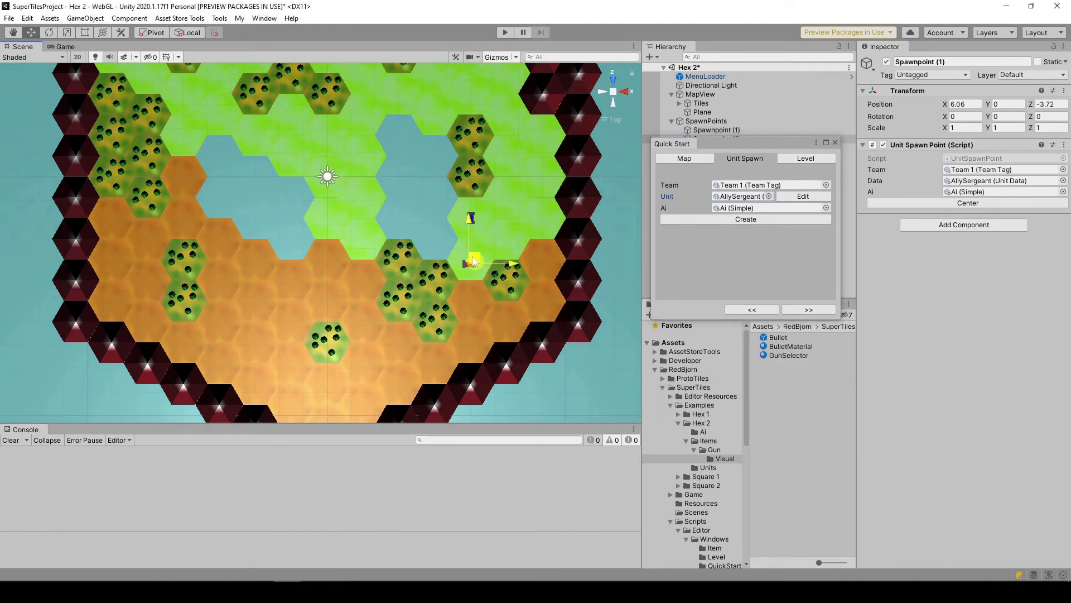
pyautogui.click(939, 204)
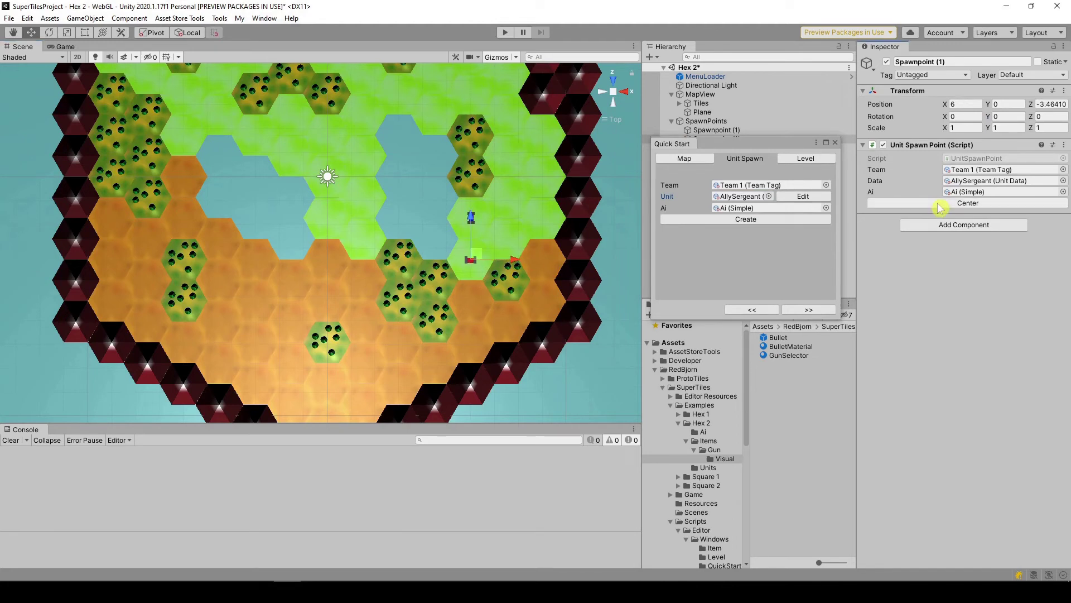
pyautogui.click(1002, 116)
pyautogui.write('-90')
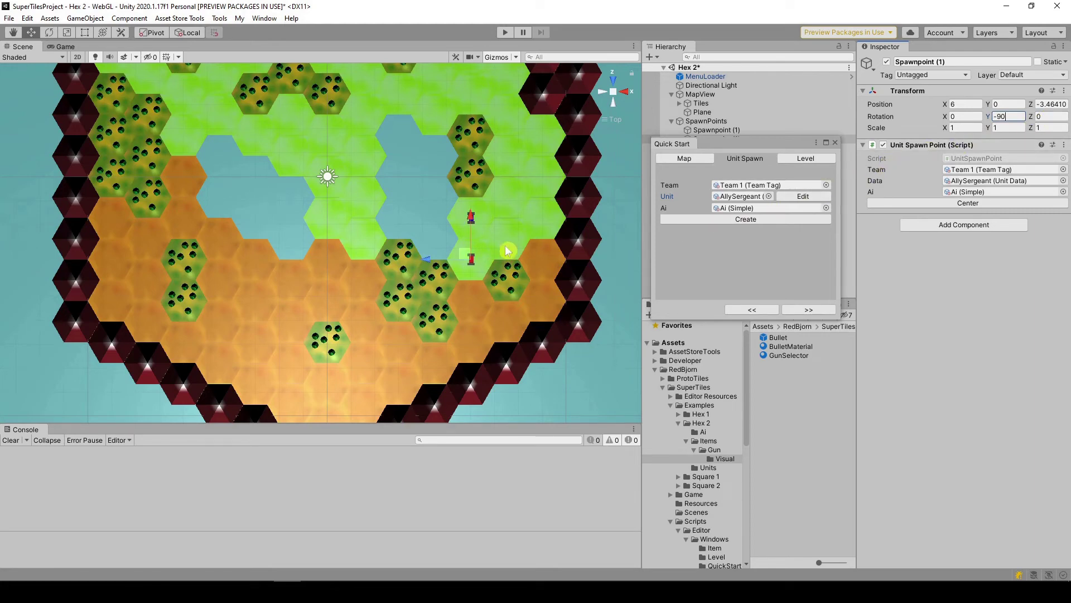
# Step: Set the Quick Start team to Team 2 for new spawn points
pyautogui.scroll(2, 371, 246)
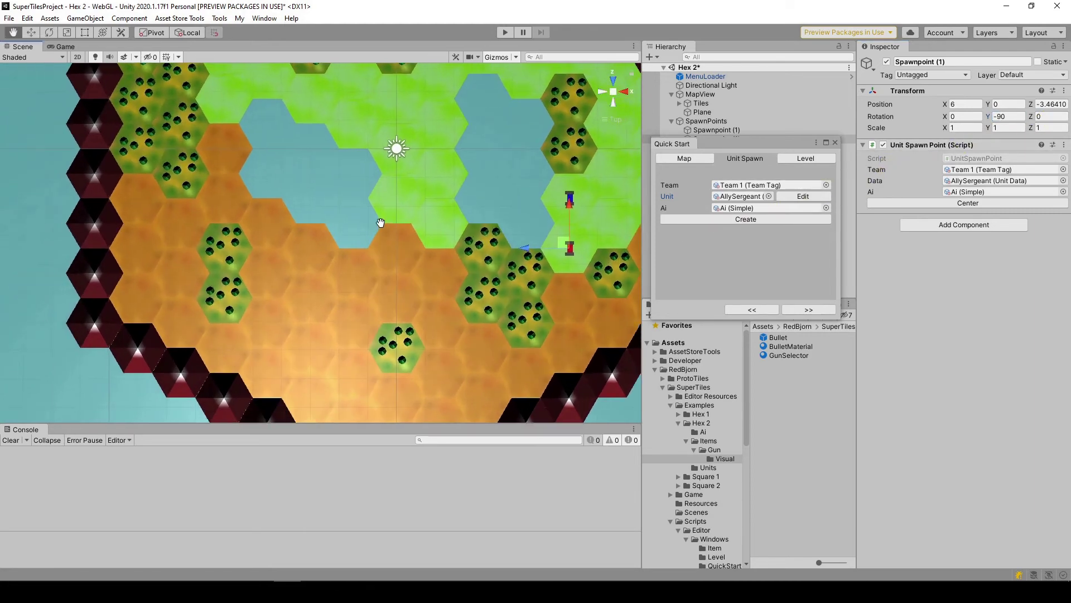
pyautogui.click(826, 185)
pyautogui.click(843, 232)
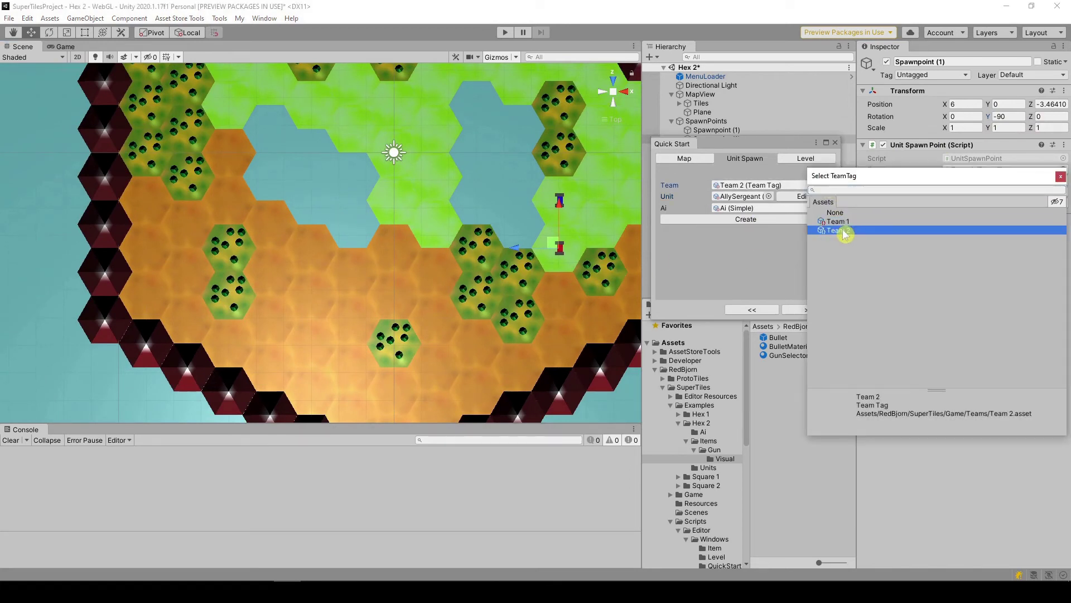
pyautogui.doubleClick(844, 233)
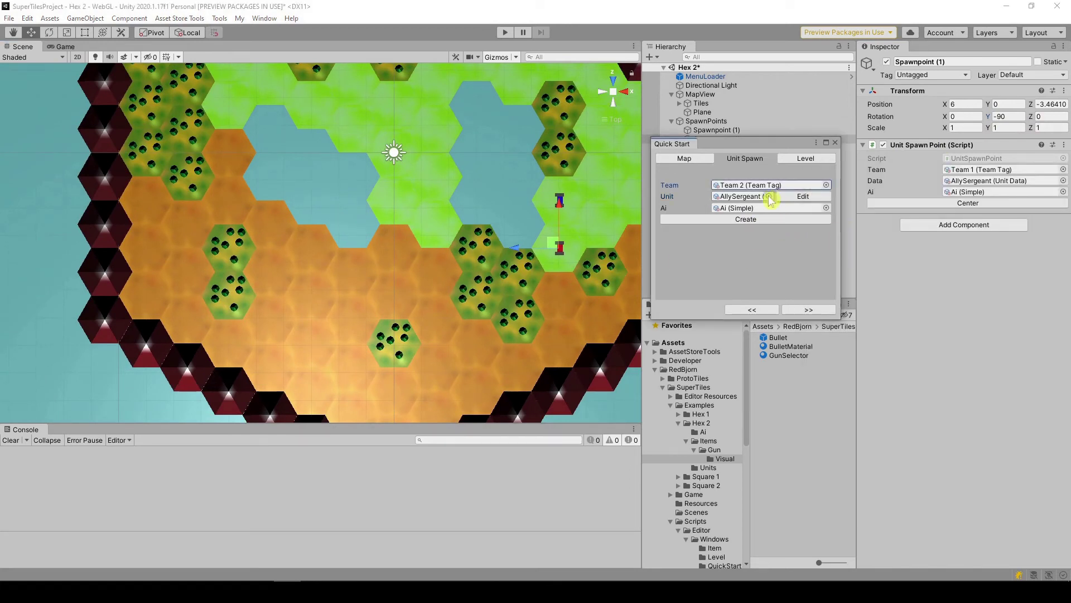
# Step: Duplicate the AllySergeant unit as a new unit named EnemyPrivate
pyautogui.click(775, 198)
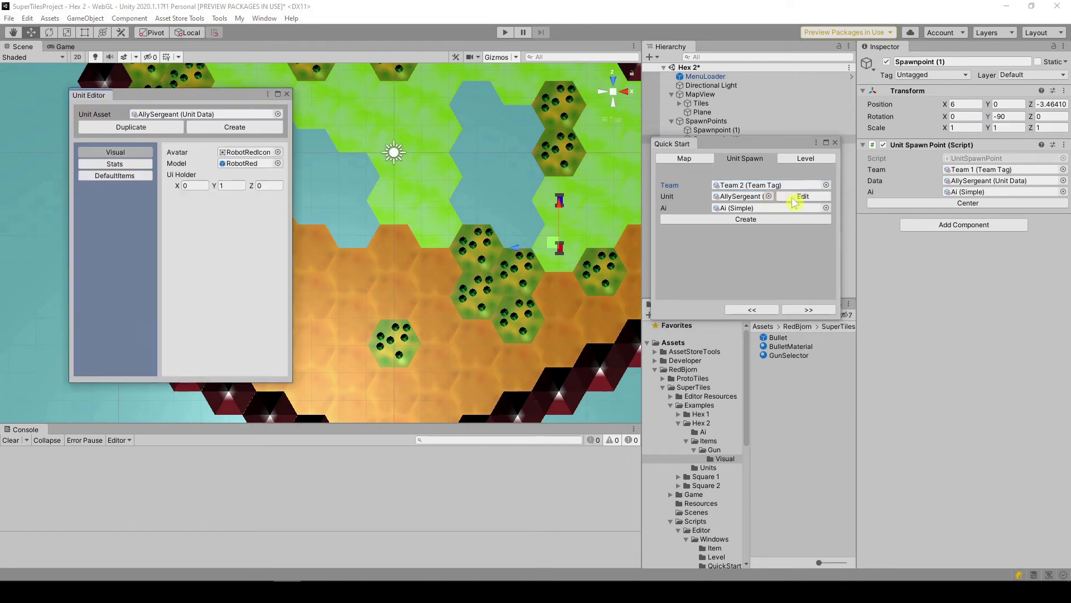
pyautogui.click(161, 129)
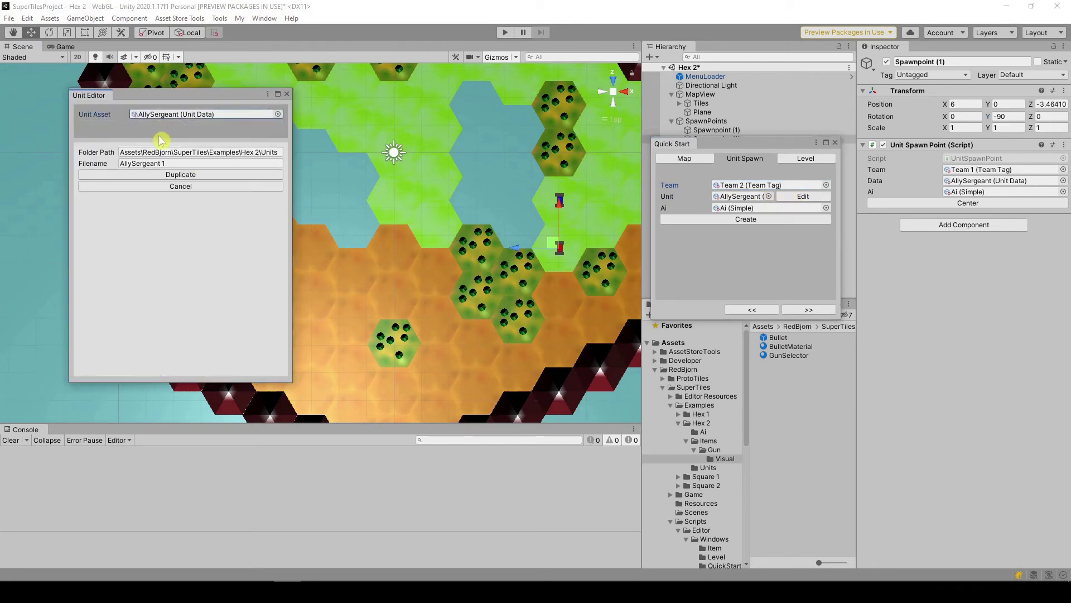
pyautogui.click(175, 163)
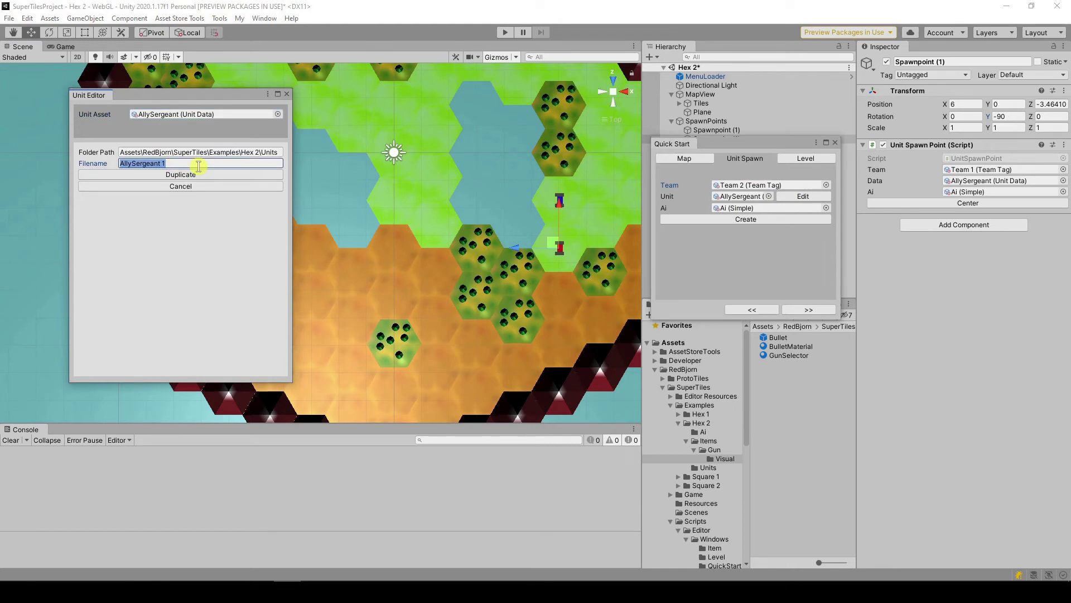
pyautogui.write('EnemyPrivate')
pyautogui.click(194, 175)
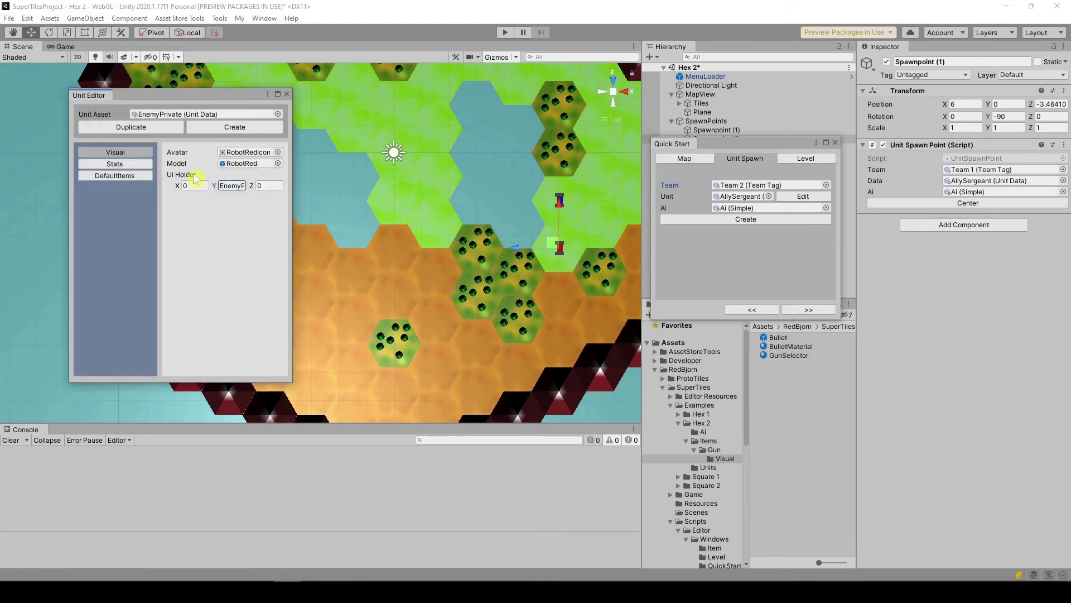
# Step: Set EnemyPrivate's avatar to TankBlueIcon and its model to TankBlue
pyautogui.click(279, 152)
pyautogui.write('TankBlue')
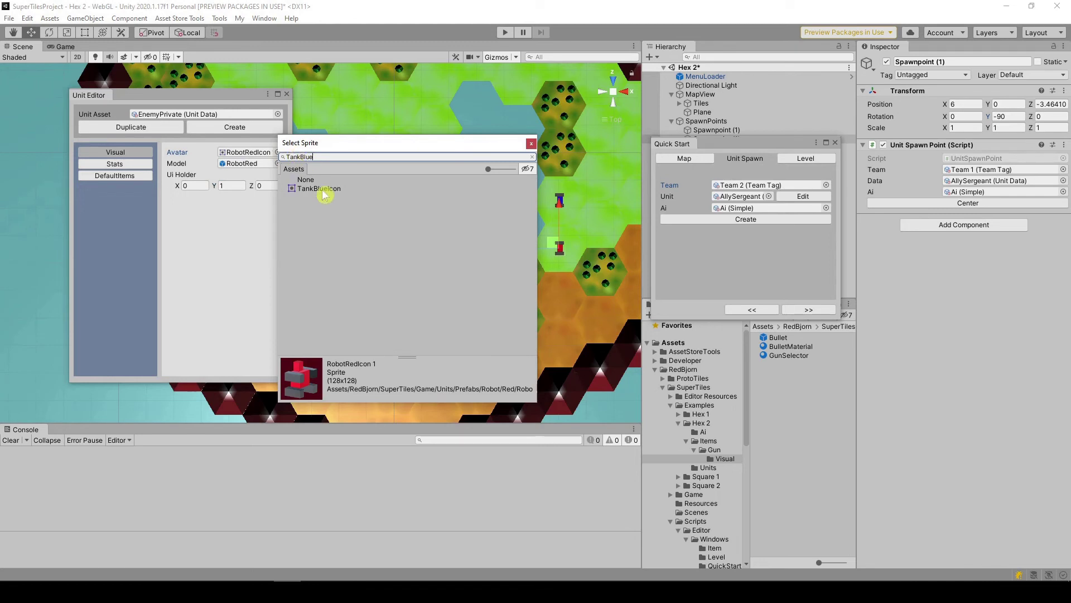
pyautogui.doubleClick(321, 188)
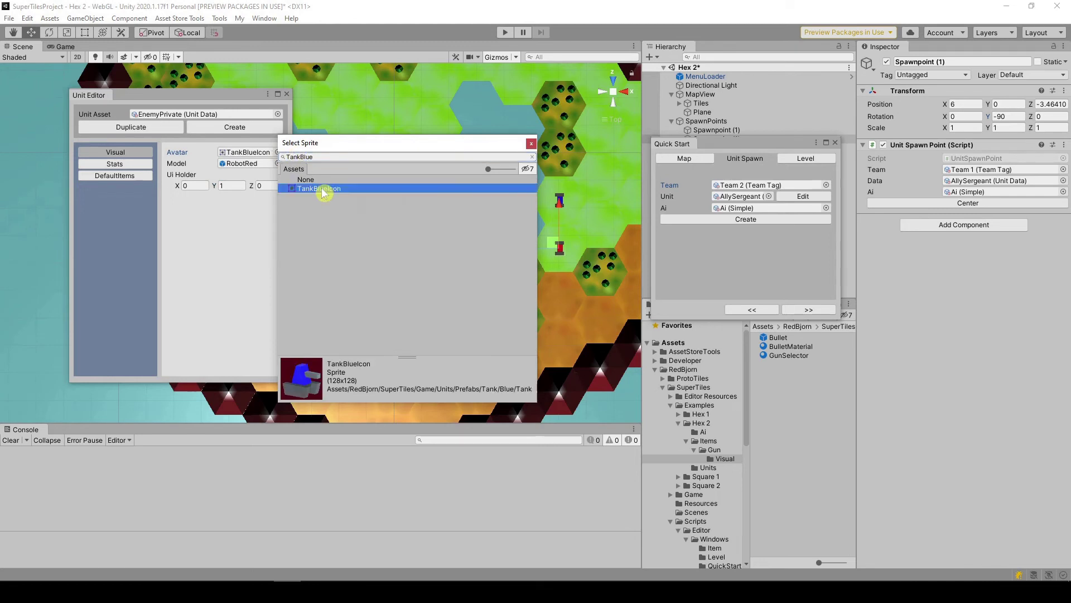
pyautogui.click(278, 164)
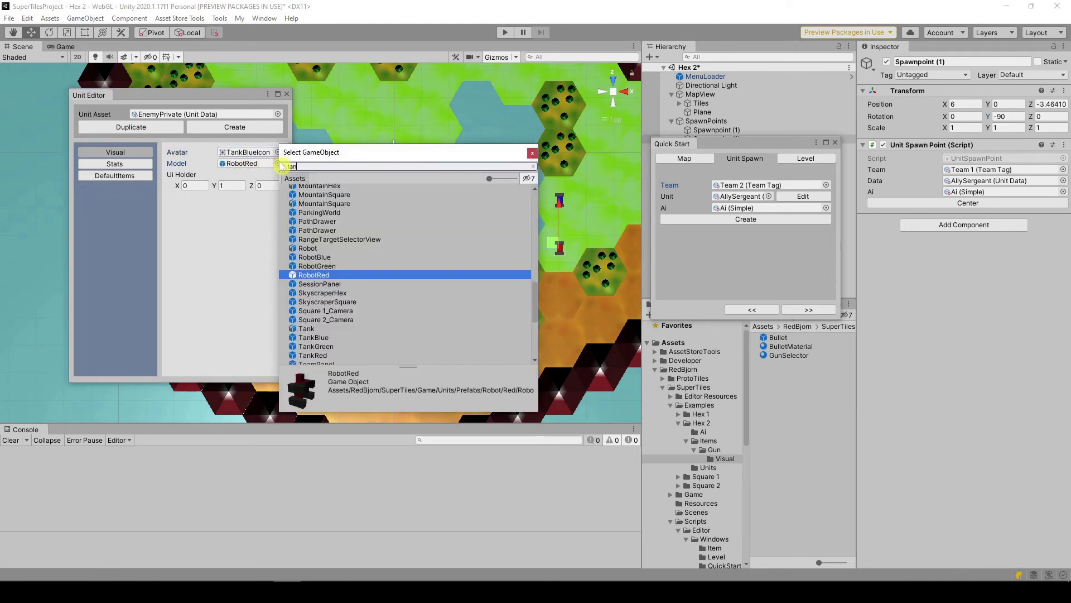
pyautogui.write('k')
pyautogui.click(350, 198)
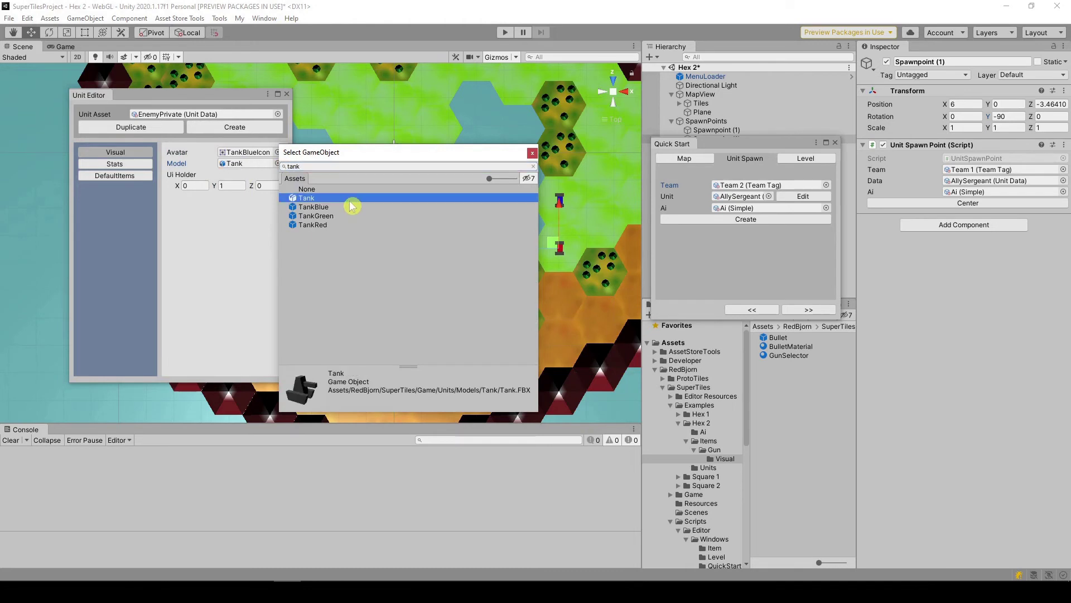
pyautogui.click(357, 207)
pyautogui.doubleClick(359, 209)
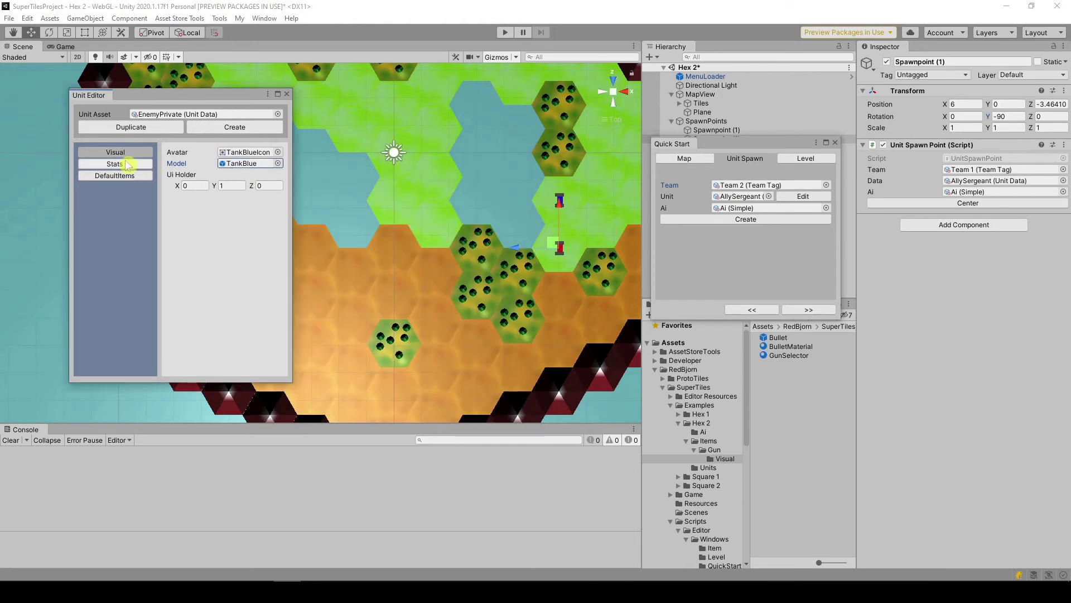
# Step: Set EnemyPrivate's Health to 100 and MoveRange to 6, confirm its Gun item, and close the Unit Editor
pyautogui.click(126, 164)
pyautogui.click(249, 154)
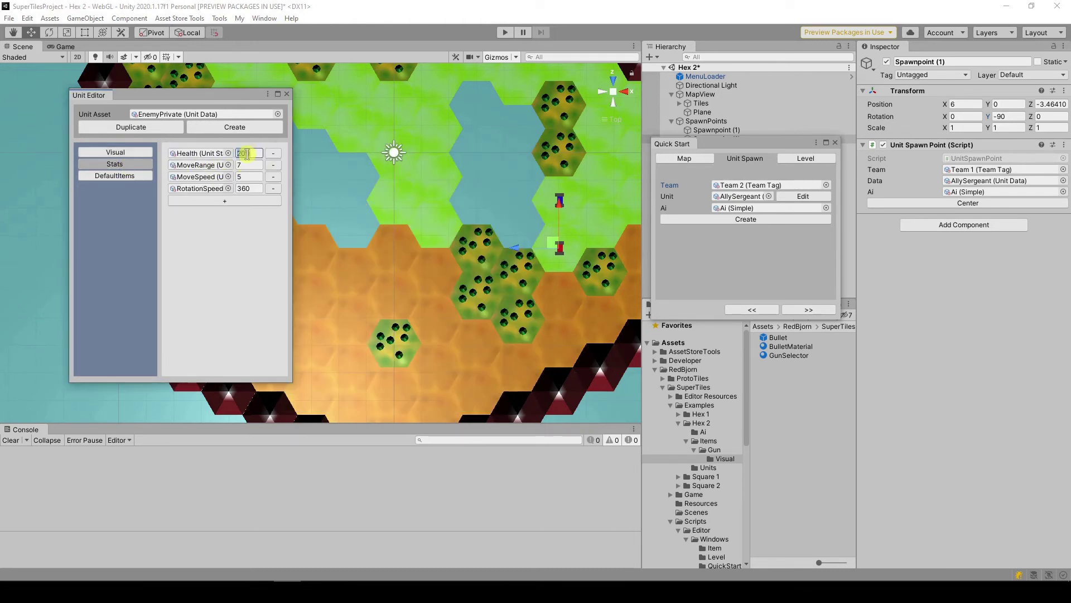
pyautogui.click(249, 165)
pyautogui.write('6')
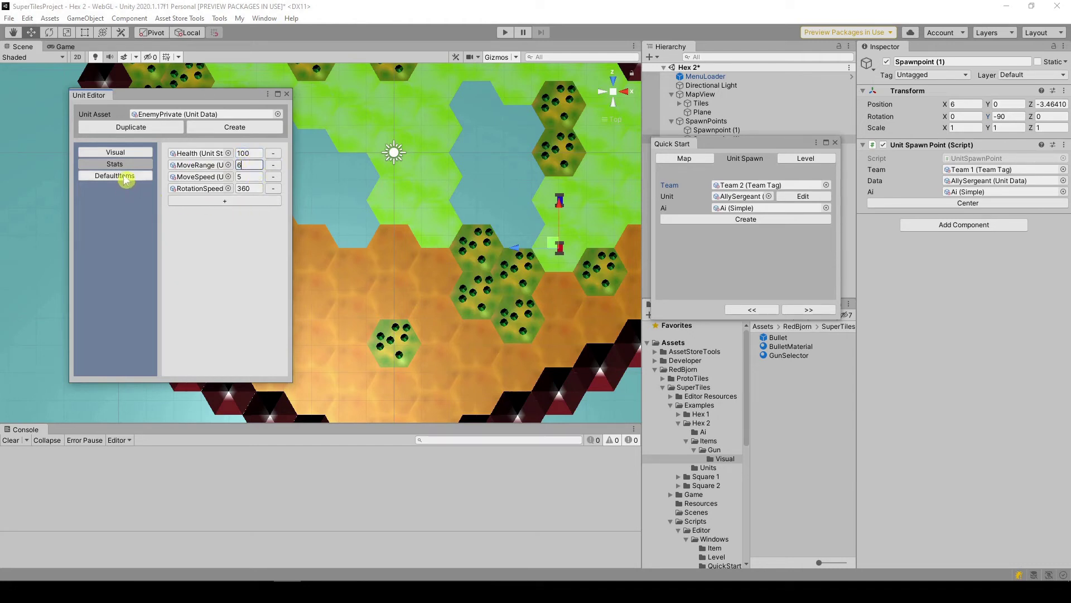
pyautogui.click(125, 176)
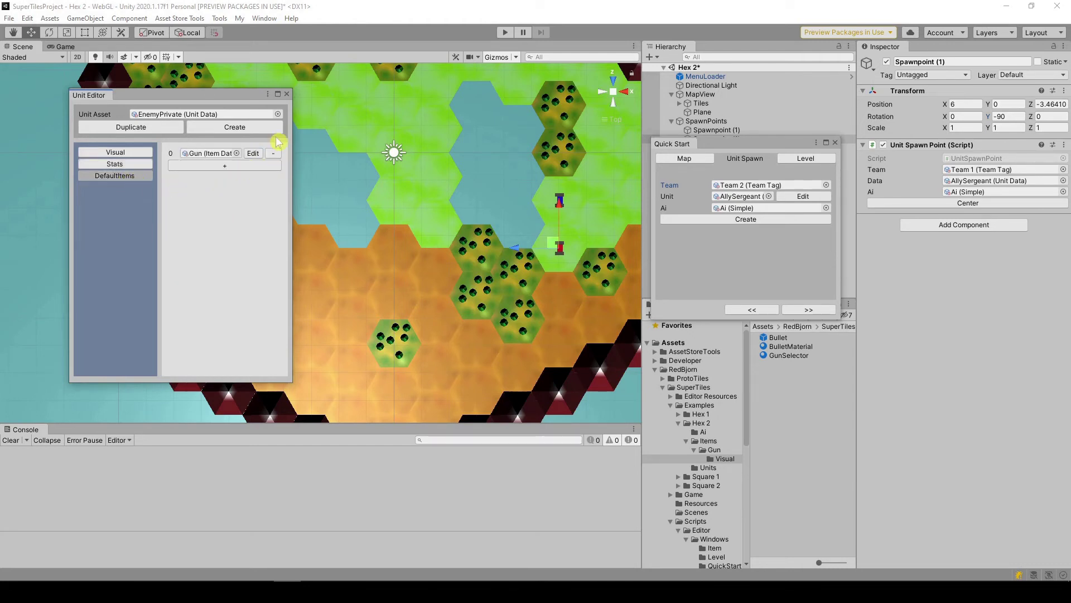
pyautogui.click(286, 94)
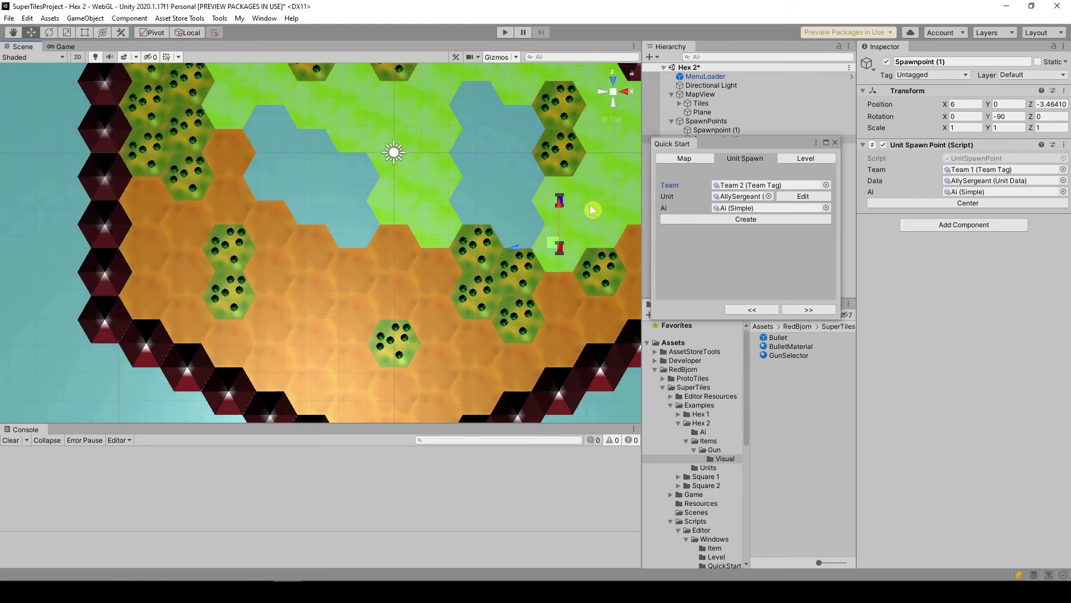
# Step: Choose EnemyPrivate as the Quick Start unit and create a Team 2 spawn point
pyautogui.click(769, 196)
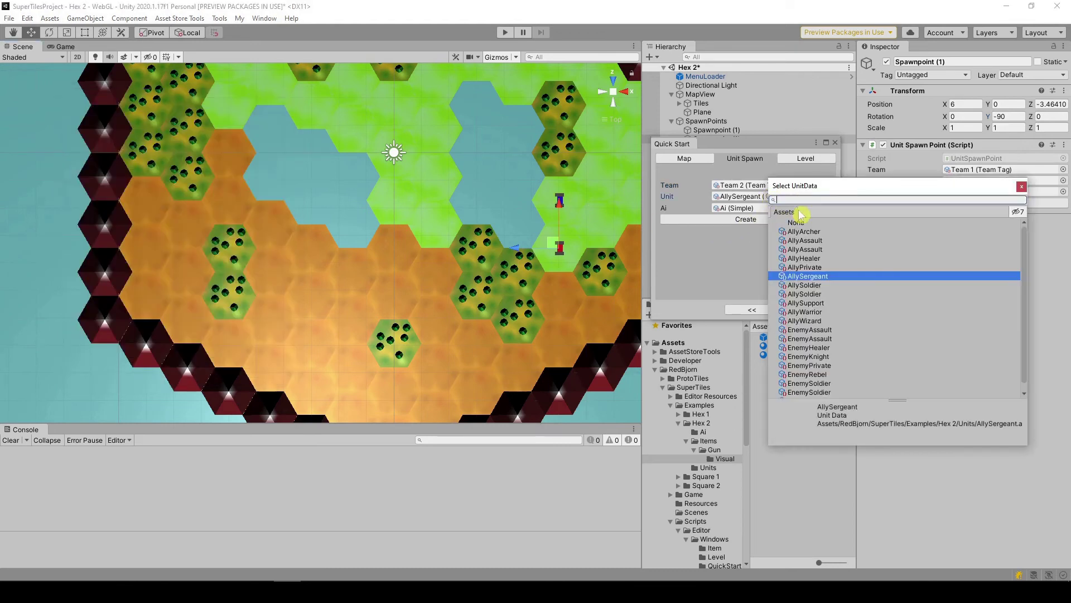
pyautogui.write('EnemyP')
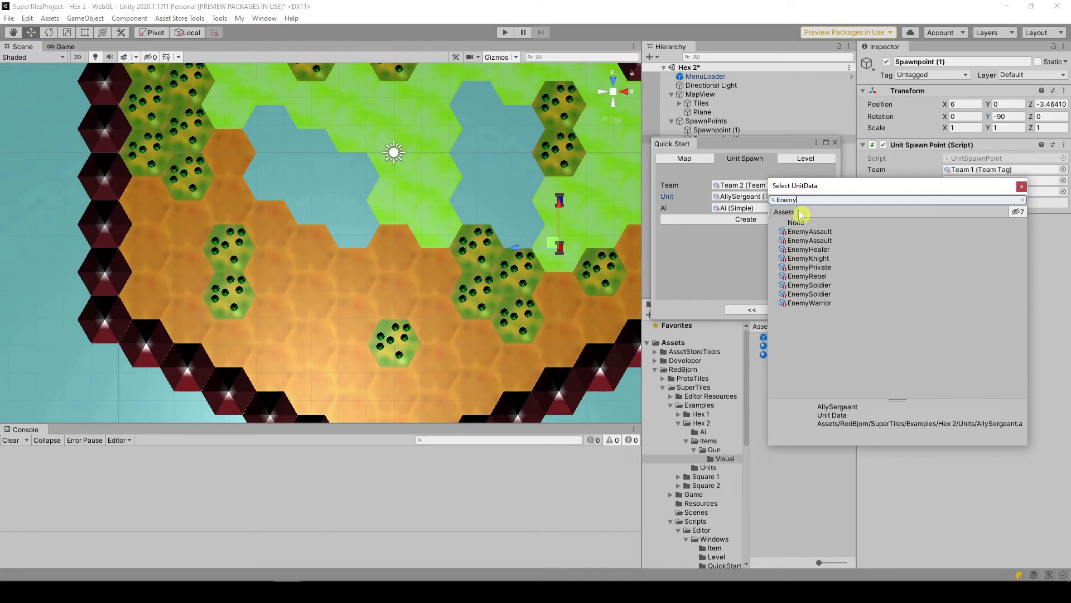
pyautogui.write('ri')
pyautogui.click(843, 232)
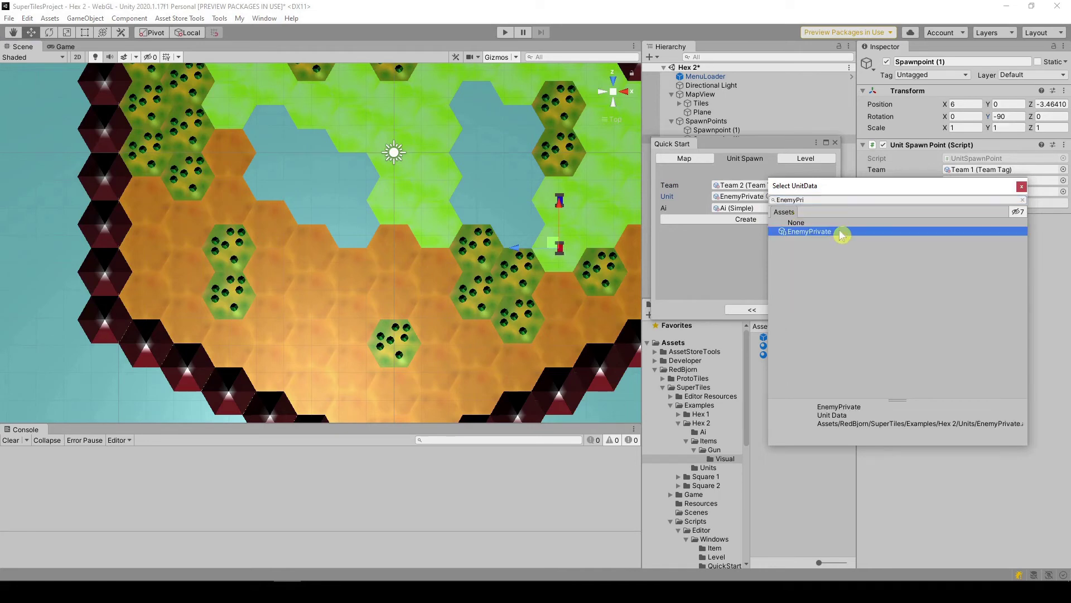
pyautogui.doubleClick(850, 233)
pyautogui.click(763, 221)
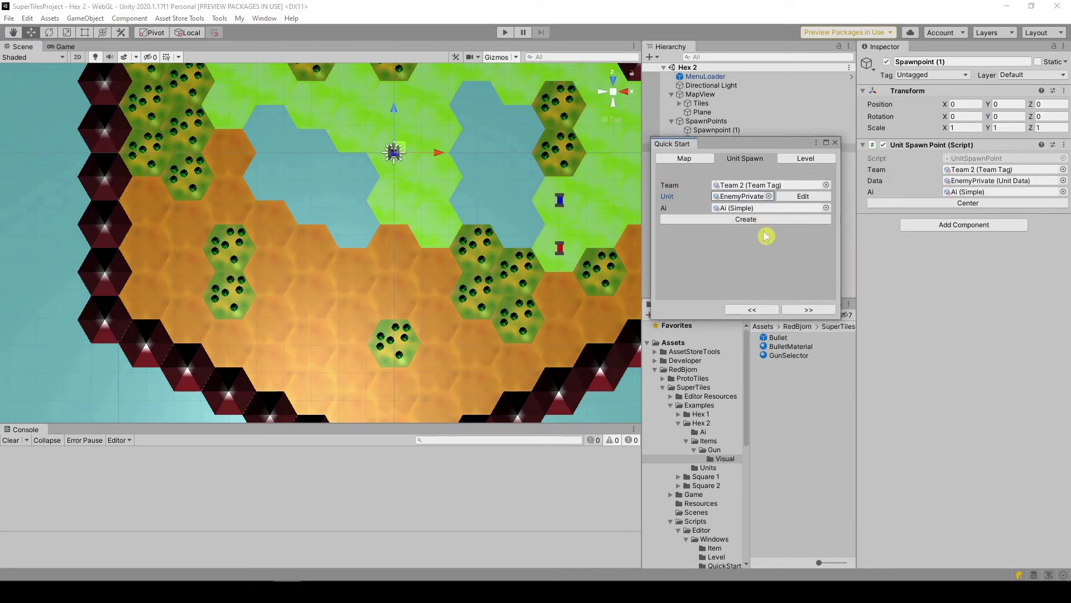
# Step: Centre the EnemyPrivate spawn point on the upper-left hex at X -6, Z 1.732051, rotated 90 on Y
pyautogui.moveTo(400, 151); pyautogui.dragTo(234, 106)
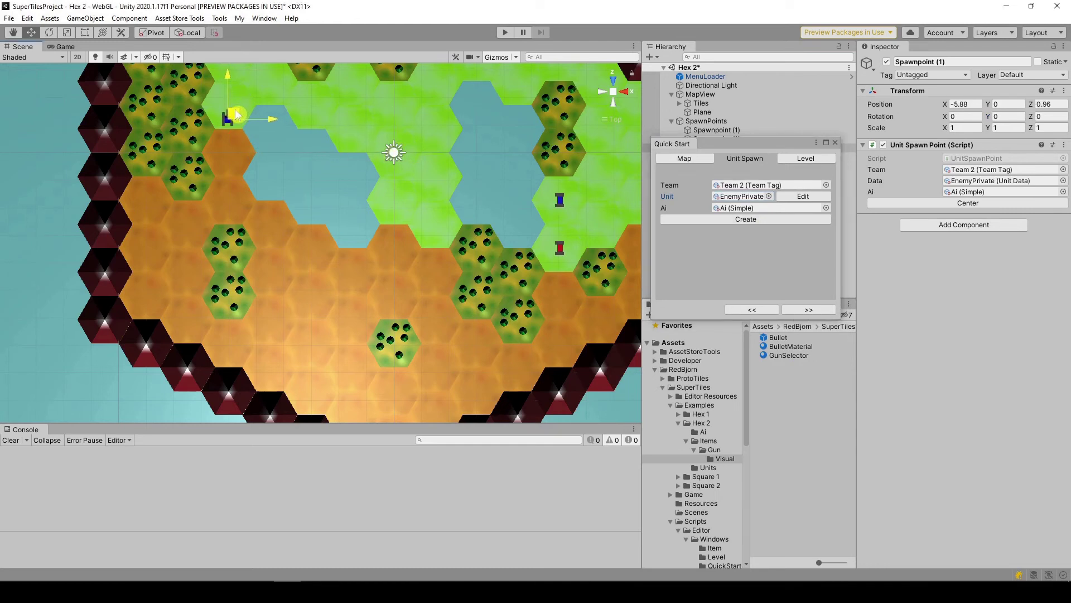
pyautogui.click(993, 204)
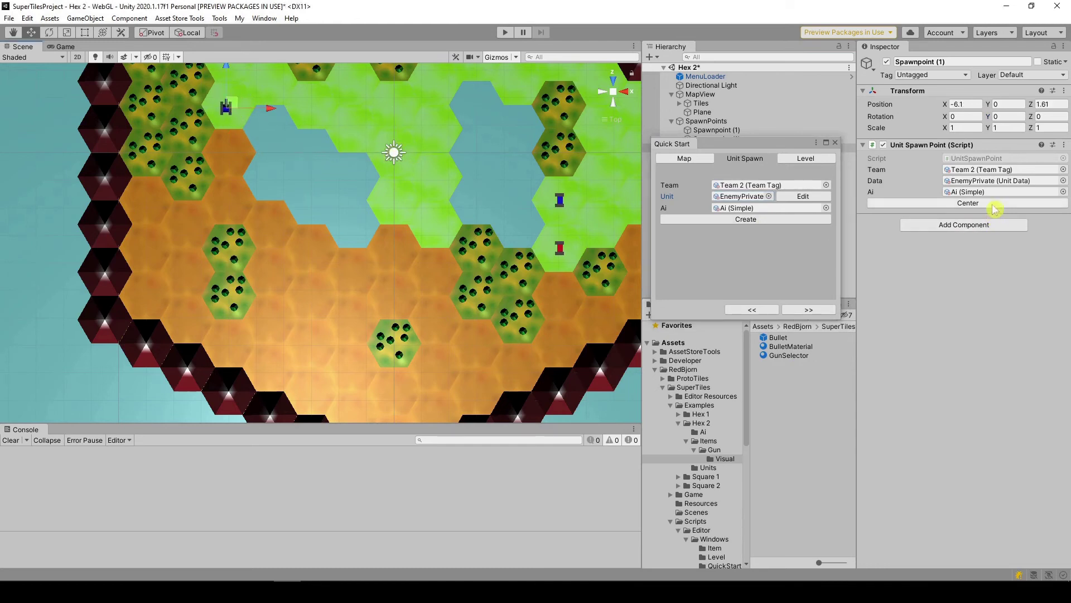
pyautogui.click(995, 204)
pyautogui.click(1006, 116)
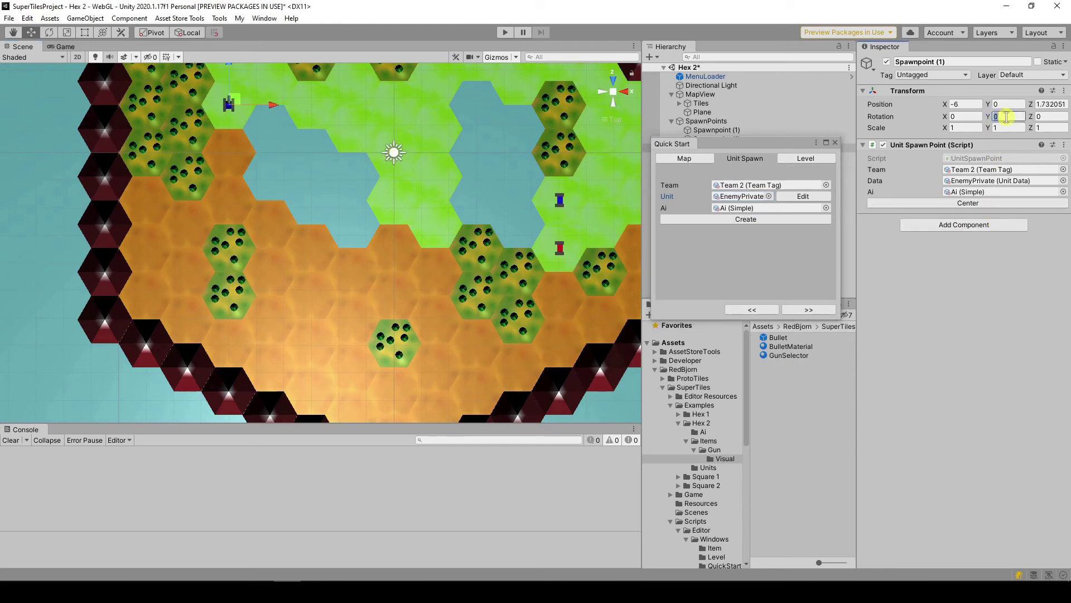
pyautogui.write('90')
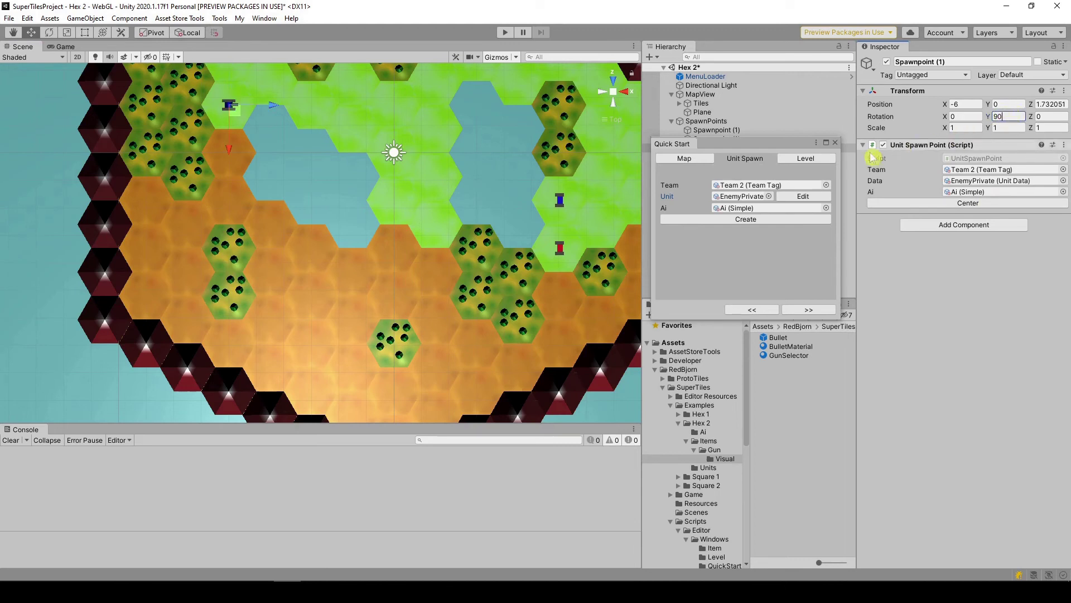
# Step: Duplicate the EnemyPrivate unit as a new unit named EnemySergeant
pyautogui.click(791, 199)
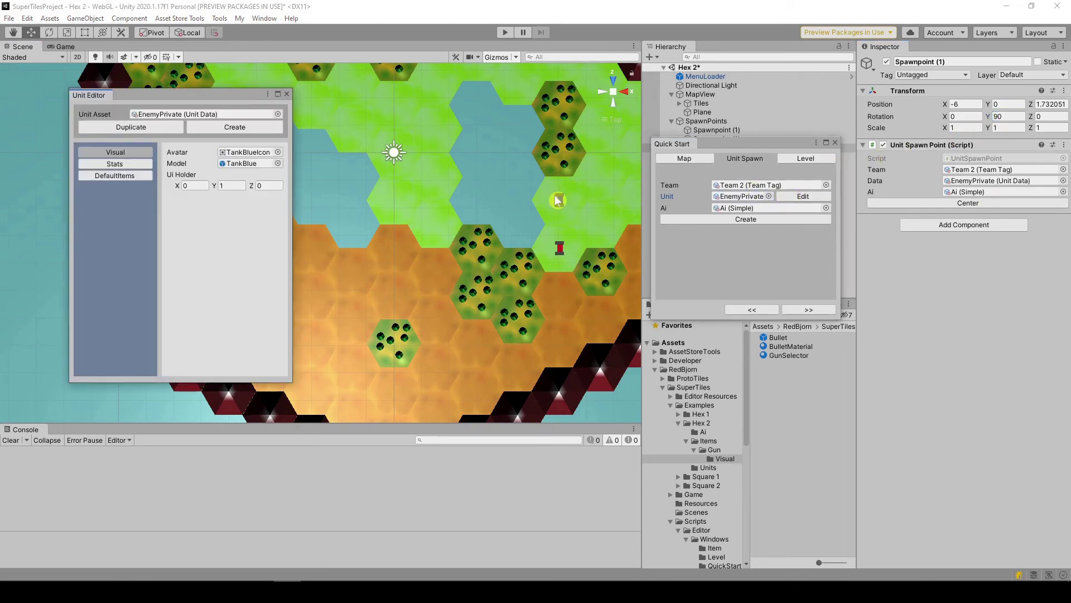
pyautogui.click(166, 129)
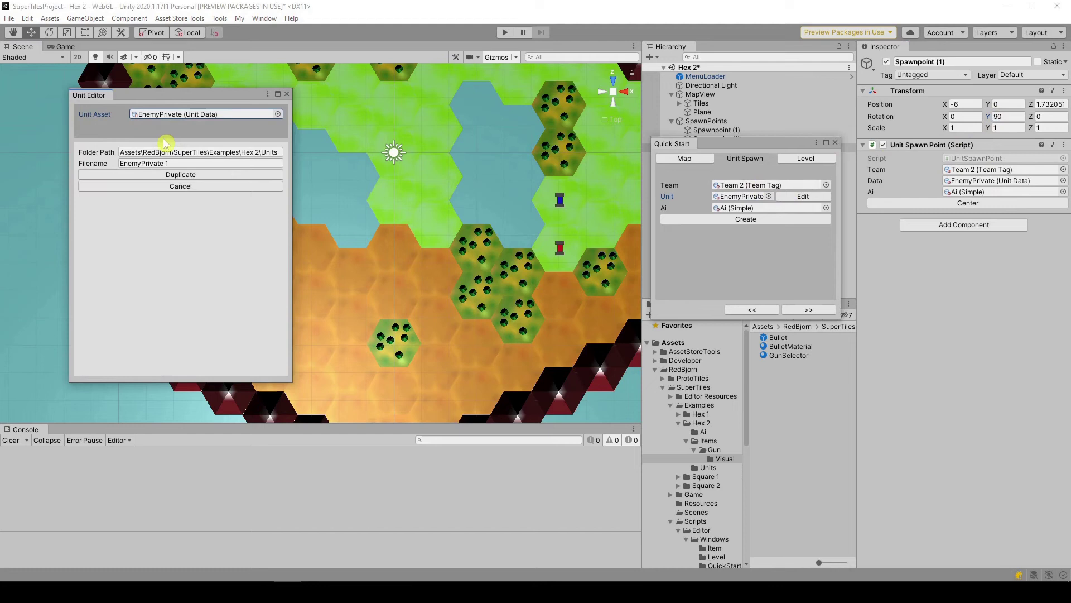
pyautogui.click(177, 163)
pyautogui.write('E')
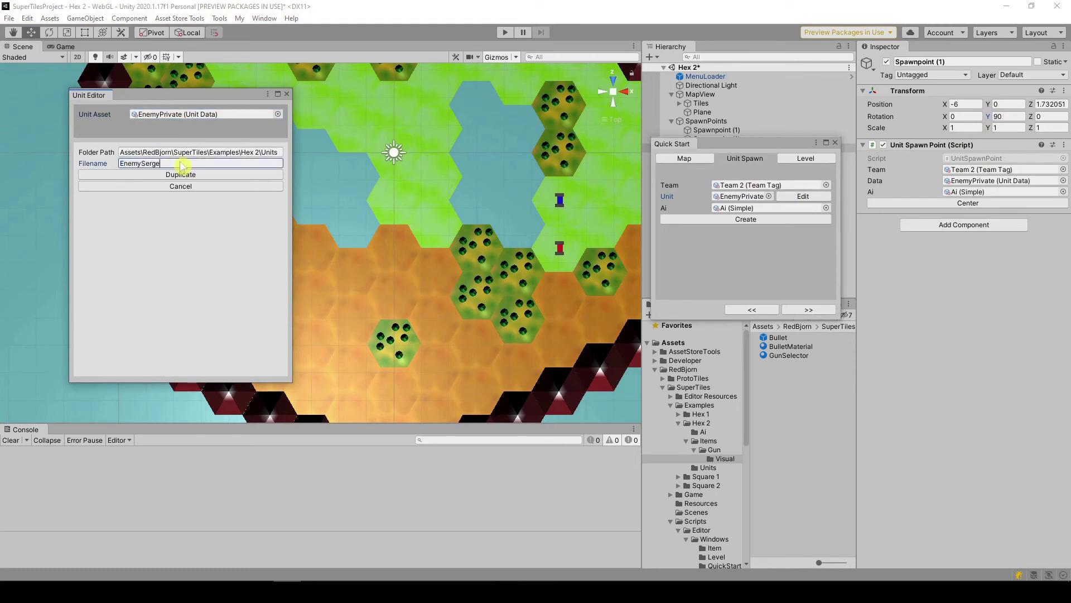
pyautogui.click(177, 175)
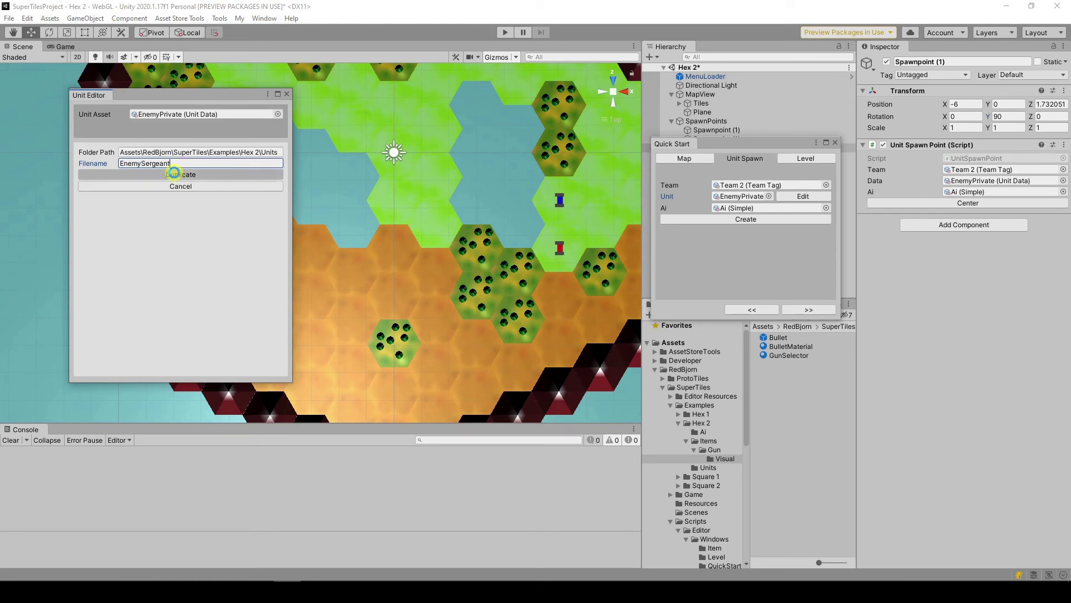
# Step: Set EnemySergeant's avatar to TankRedIcon and its model to TankRed
pyautogui.click(278, 152)
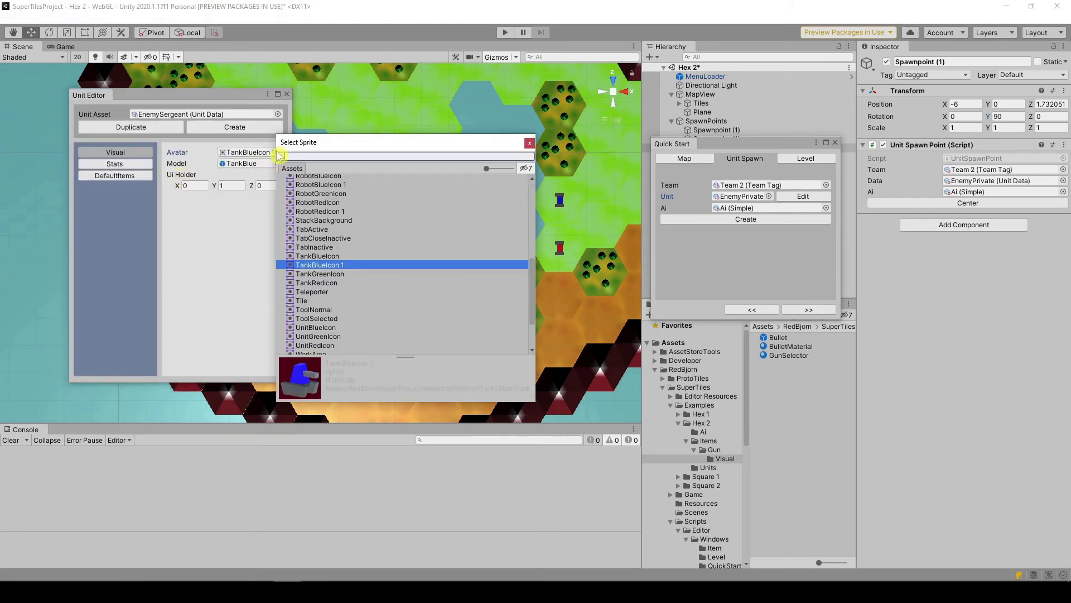
pyautogui.write('tankRed')
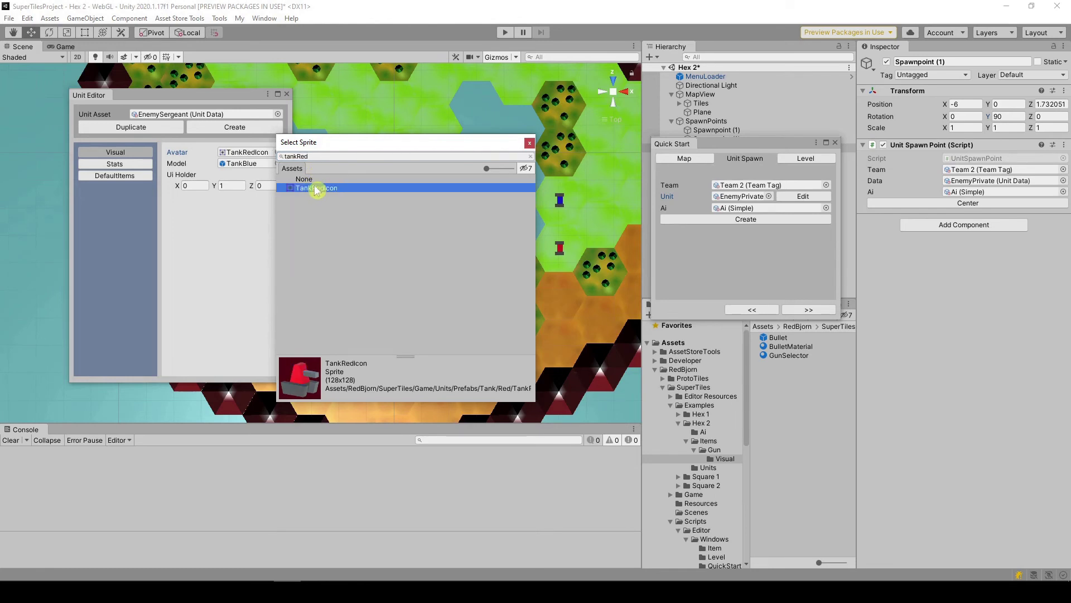
pyautogui.doubleClick(311, 187)
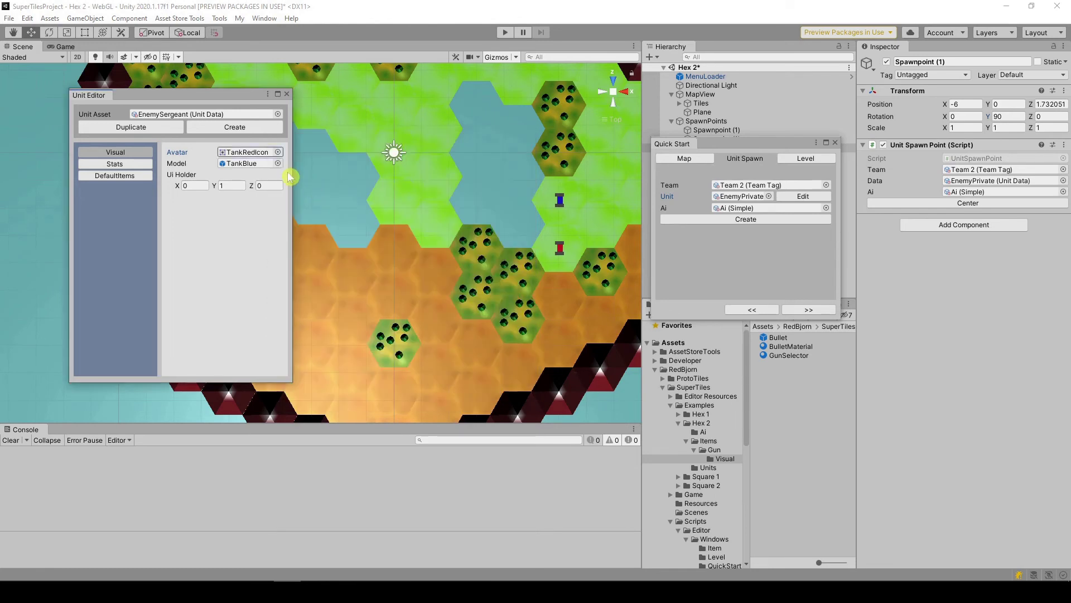
pyautogui.click(277, 163)
pyautogui.write('tan')
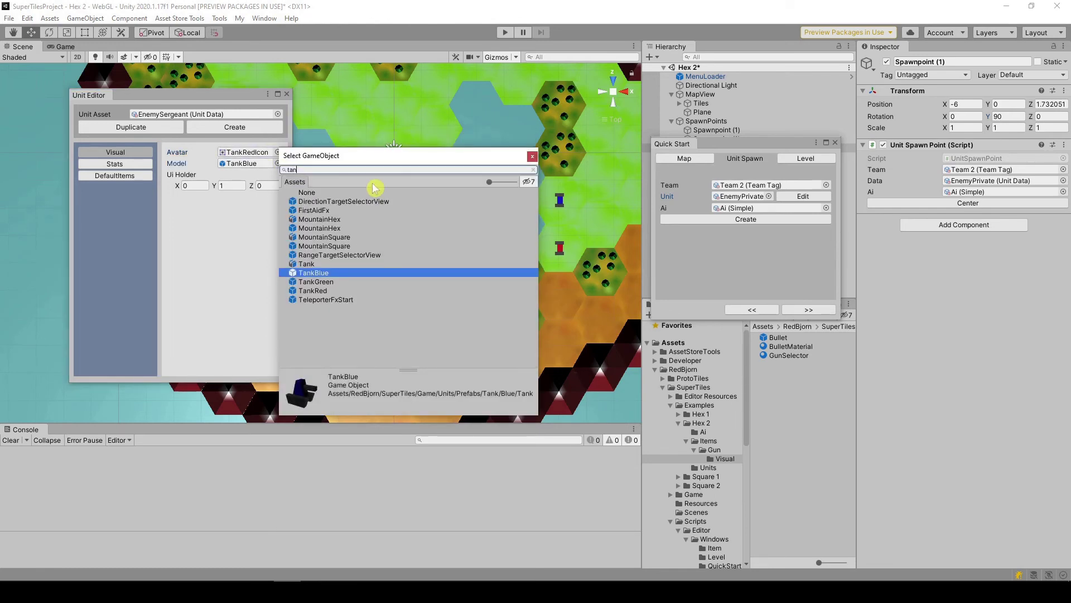
pyautogui.write('kRed')
pyautogui.doubleClick(350, 199)
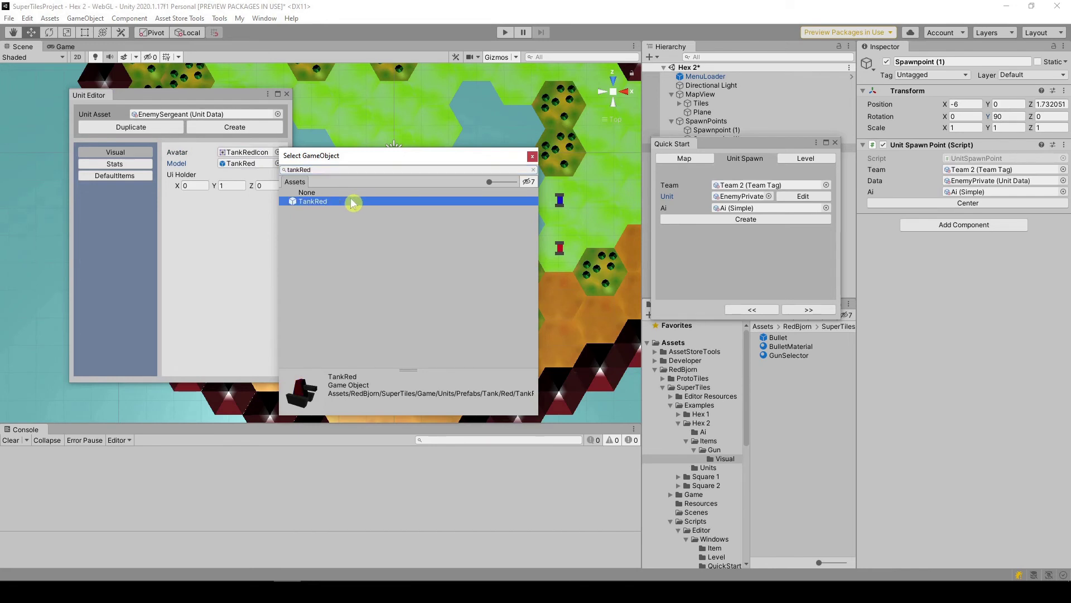
# Step: Set EnemySergeant's Health to 200, confirm its Gun item, and close the Unit Editor
pyautogui.click(115, 164)
pyautogui.click(260, 154)
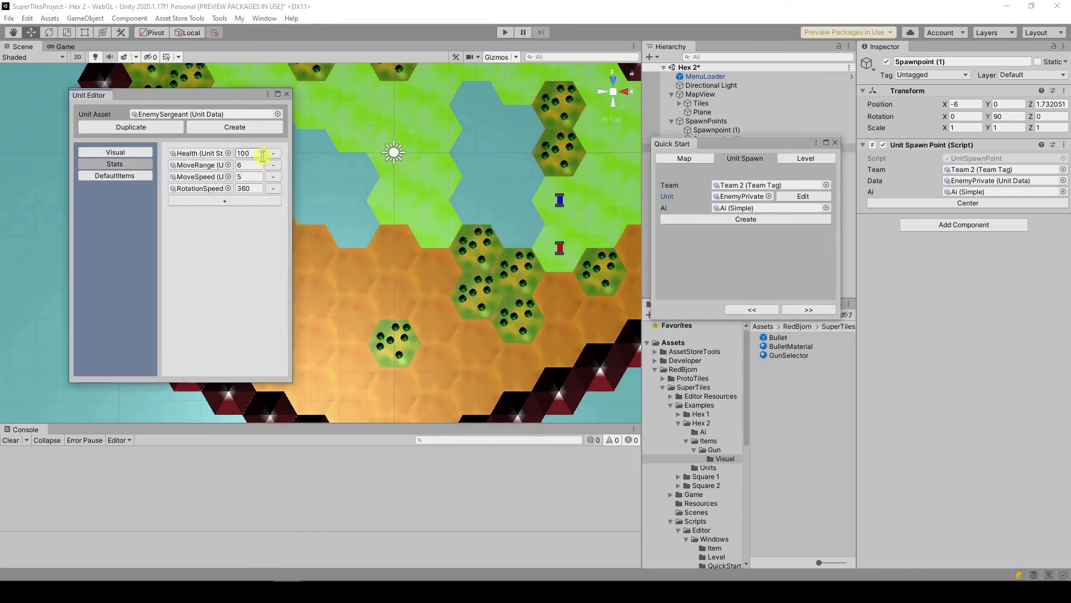
pyautogui.press('Tab')
pyautogui.click(140, 178)
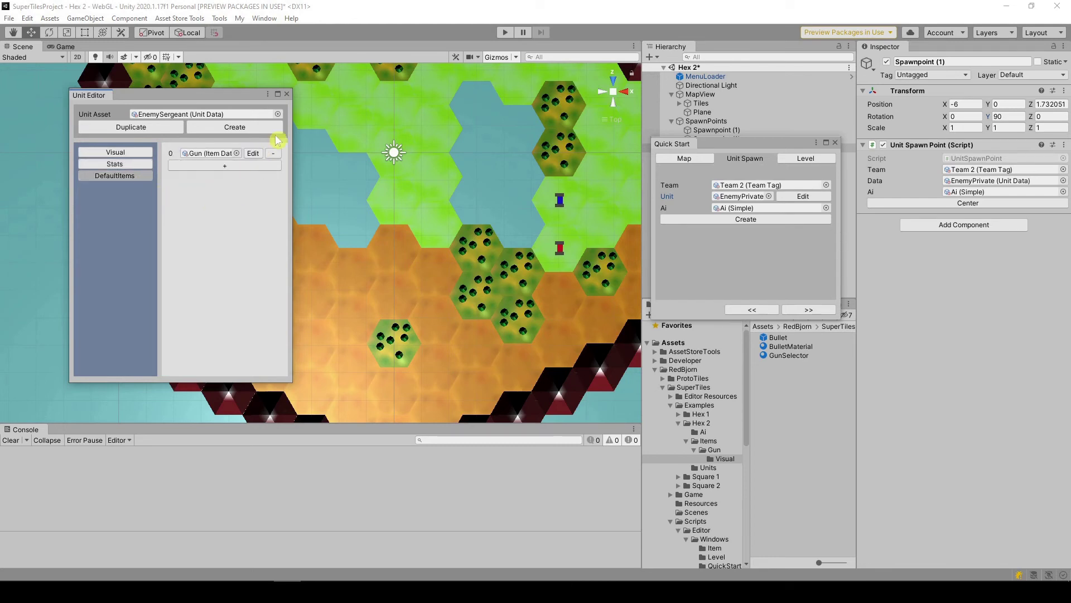
pyautogui.click(287, 93)
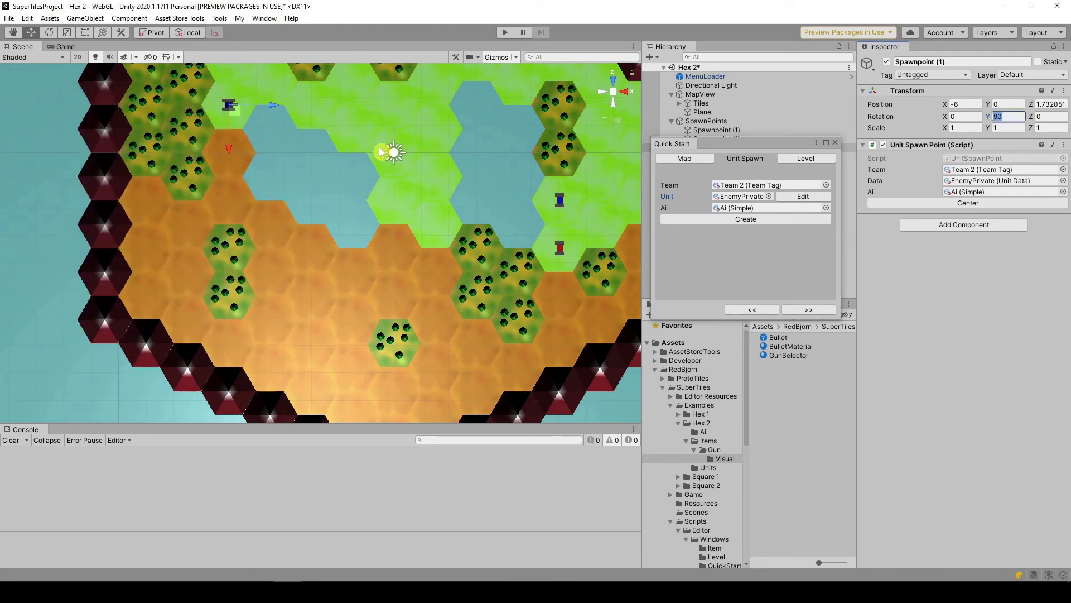
# Step: Choose EnemySergeant as the Quick Start unit and create its Team 2 spawn point
pyautogui.click(769, 196)
pyautogui.write('Enemy Serge')
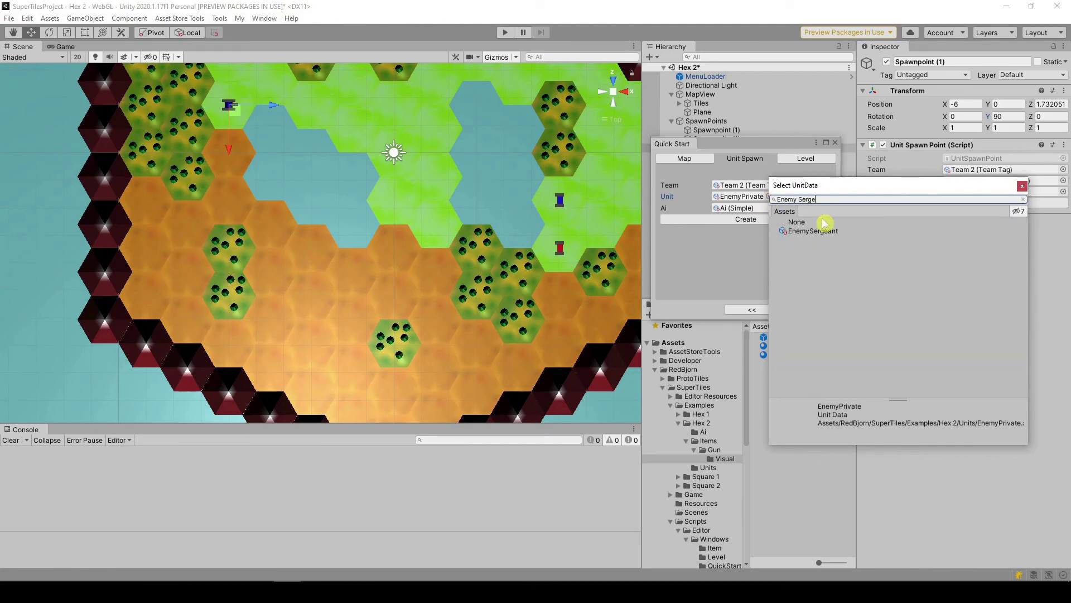
pyautogui.click(827, 231)
pyautogui.doubleClick(872, 232)
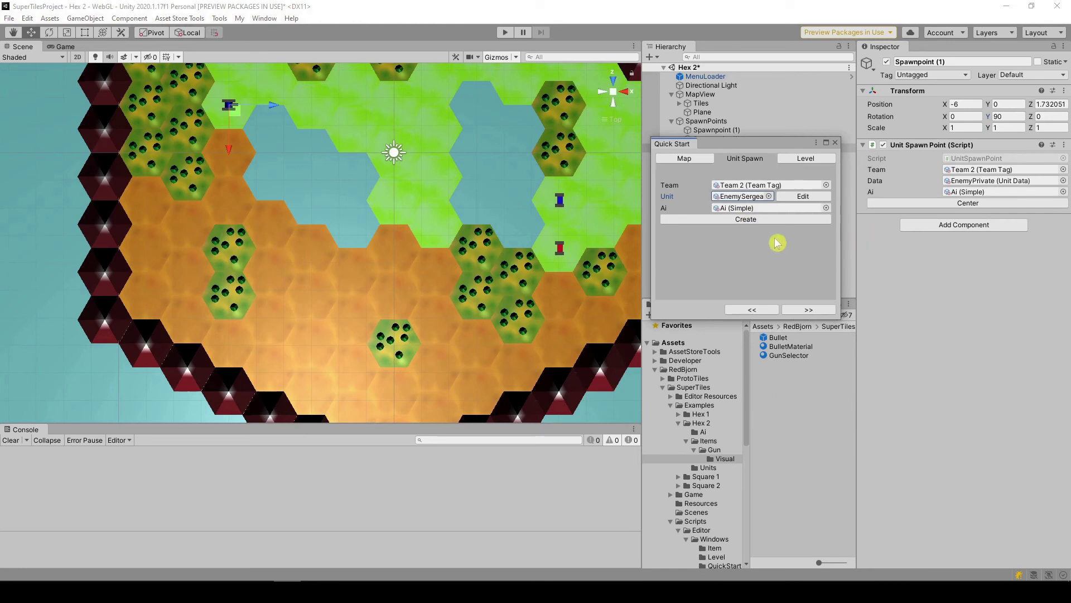
pyautogui.click(742, 220)
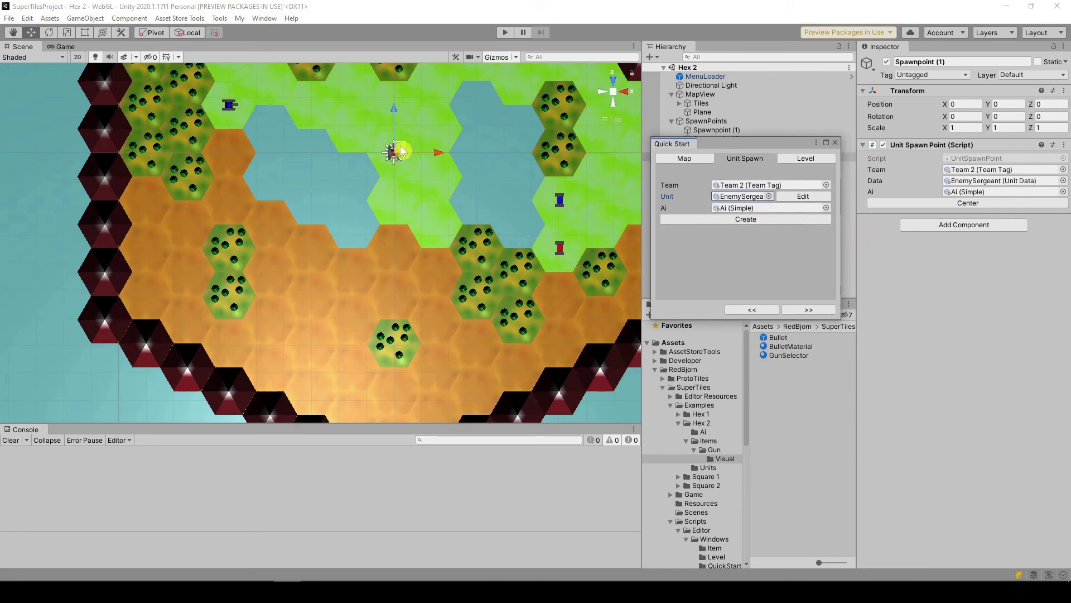
# Step: Centre the EnemySergeant spawn point on the left orange tile at X -6, Z -1.73205, rotated 90
pyautogui.moveTo(410, 150); pyautogui.dragTo(237, 201)
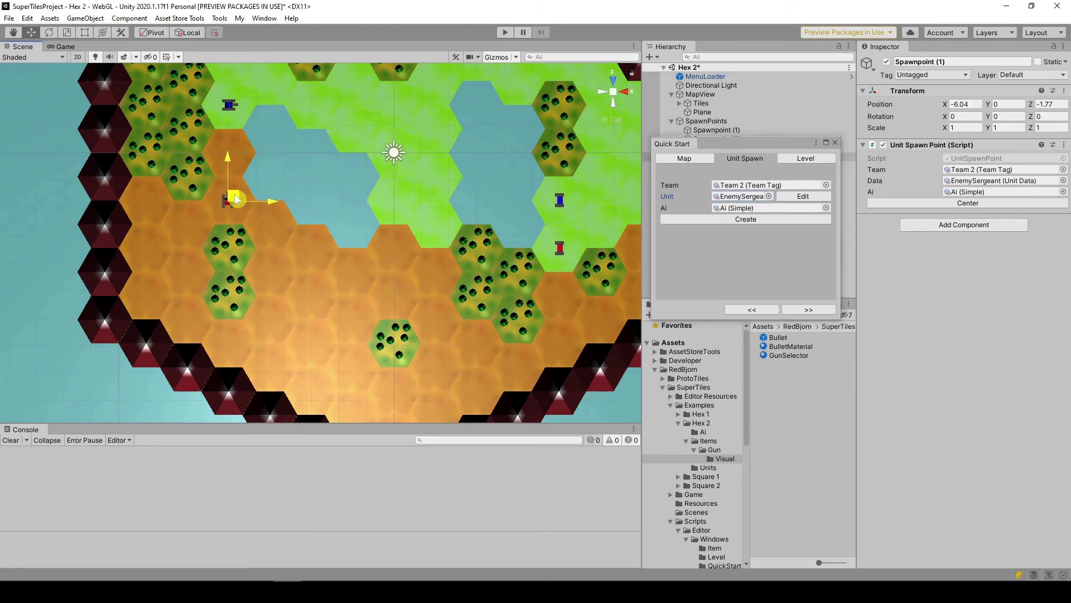
pyautogui.click(997, 202)
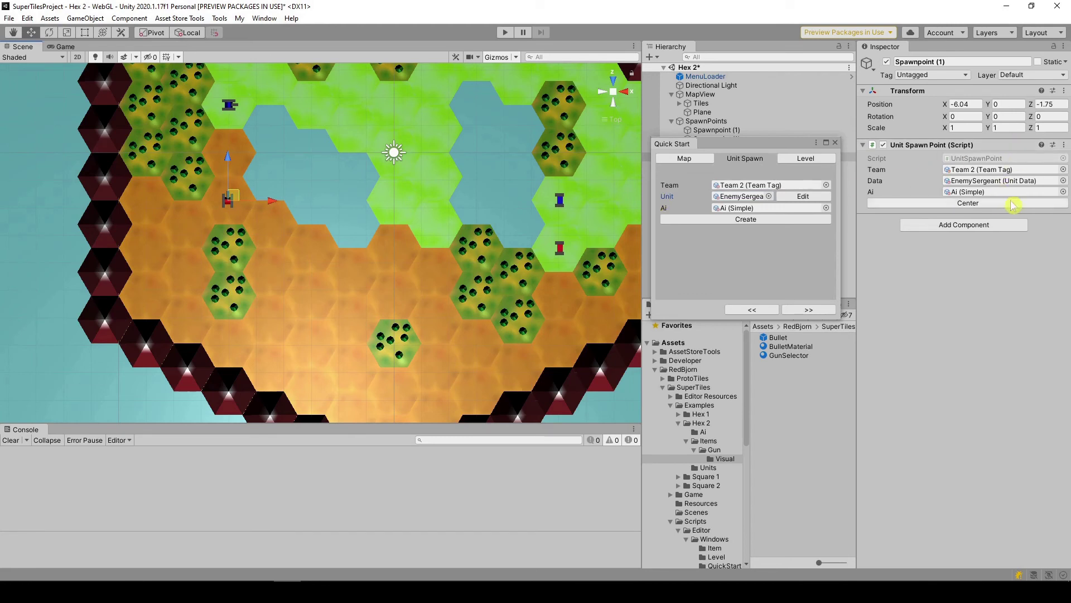
pyautogui.click(1012, 203)
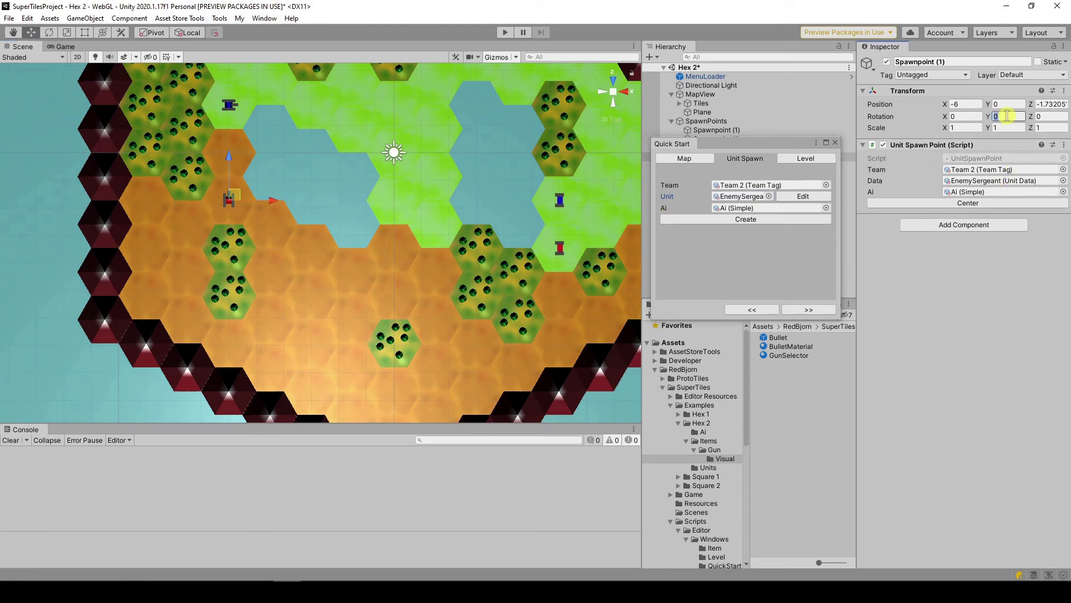
pyautogui.write('90')
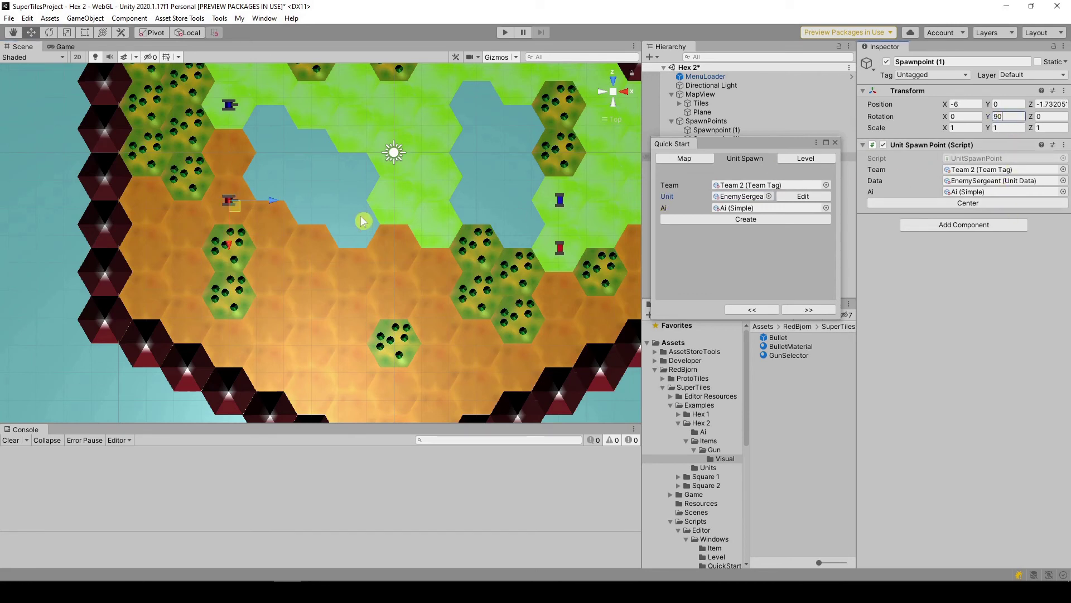
pyautogui.scroll(-5, 360, 217)
pyautogui.scroll(-1, 284, 244)
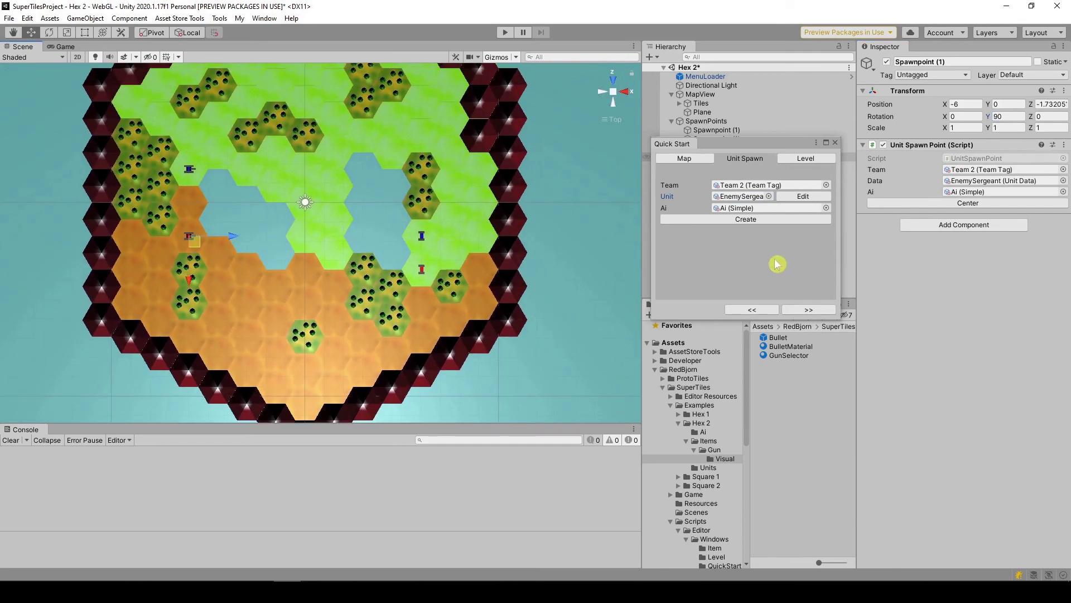
# Step: Advance Quick Start to the Level step and open the Level Editor for Hex 2_Level
pyautogui.click(819, 314)
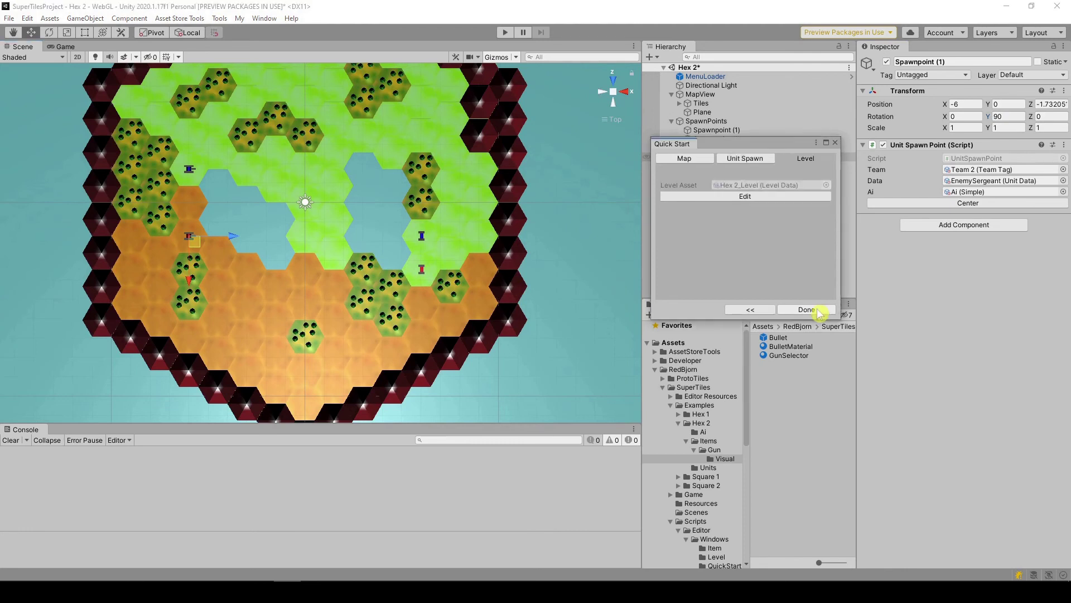
pyautogui.click(767, 198)
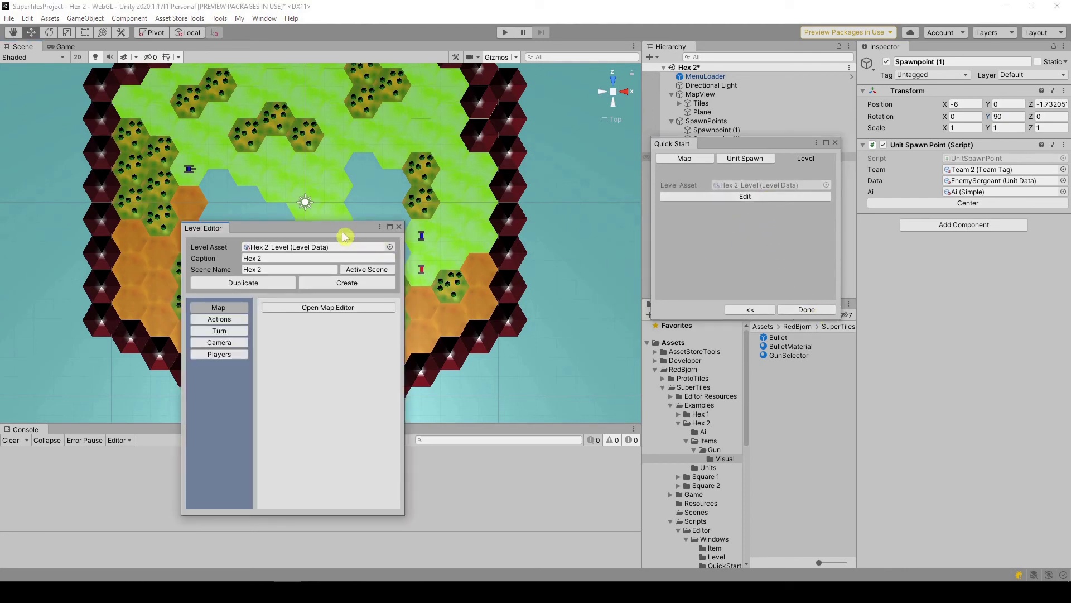
# Step: Move the Level Editor up, review the Actions and Turn tabs, and set camera start position to 0, 15, -12
pyautogui.moveTo(345, 229); pyautogui.dragTo(544, 112)
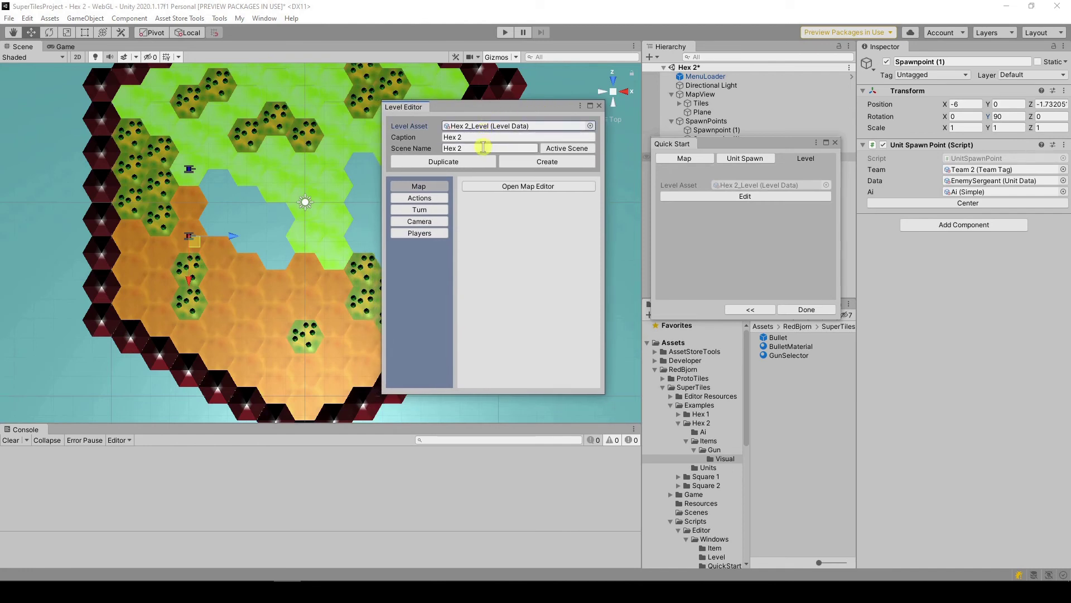
pyautogui.click(445, 199)
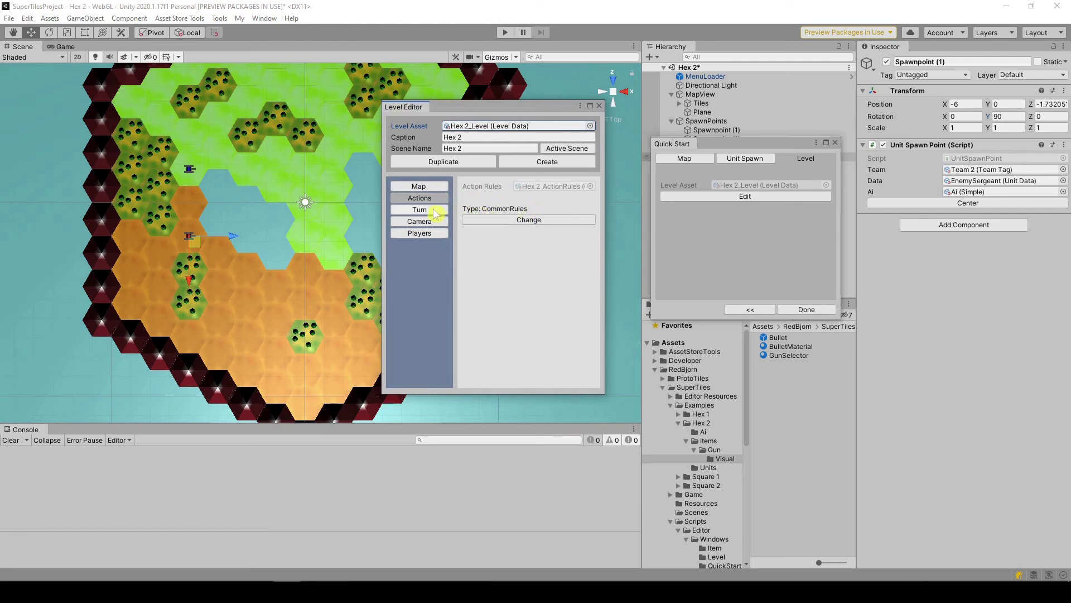
pyautogui.click(435, 210)
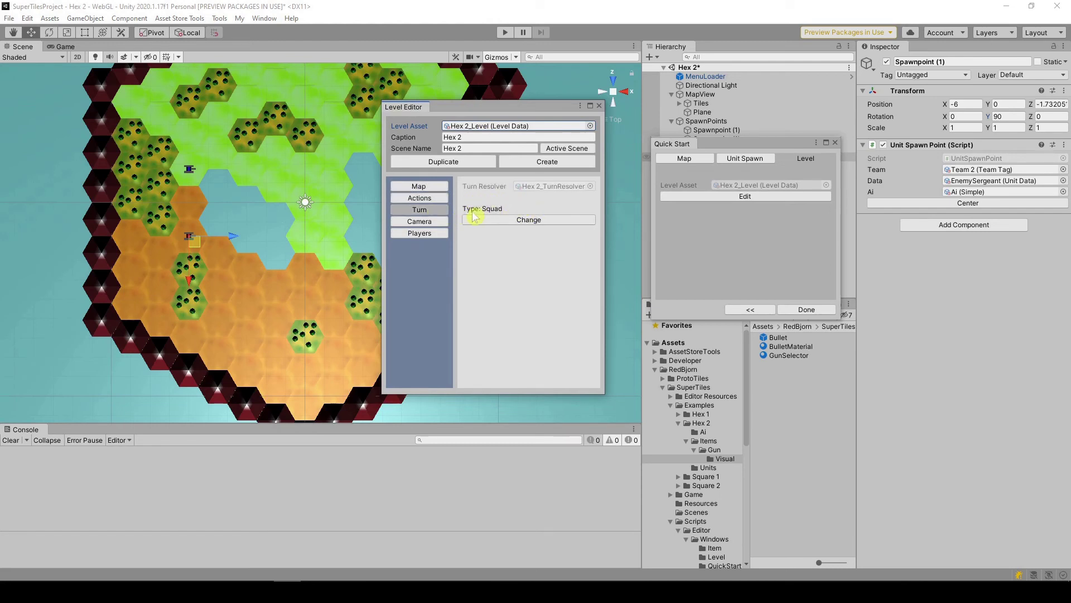
pyautogui.click(435, 221)
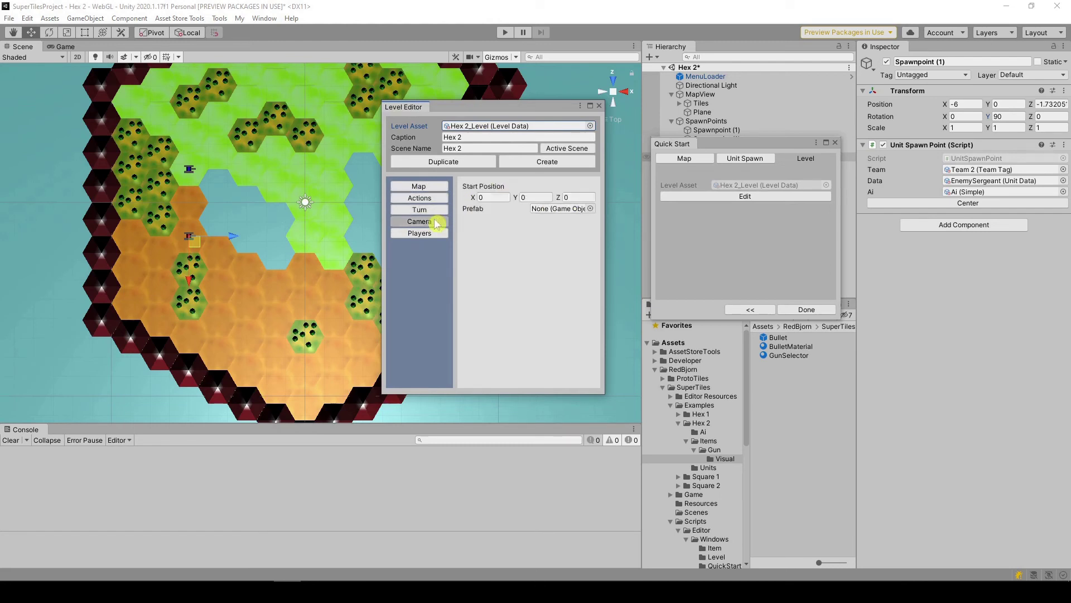
pyautogui.click(493, 198)
pyautogui.press('Tab')
pyautogui.write('1')
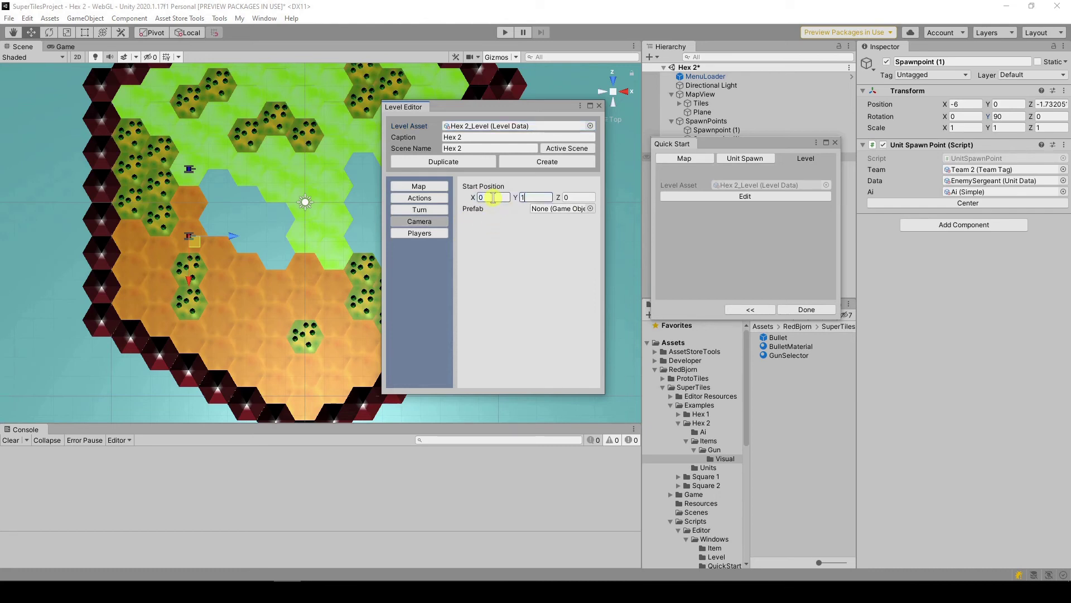
pyautogui.press('Tab')
# Step: On the Players page, assign Team 1 to Player 1 and Team 2 to Player 2, then close the editor
pyautogui.click(420, 234)
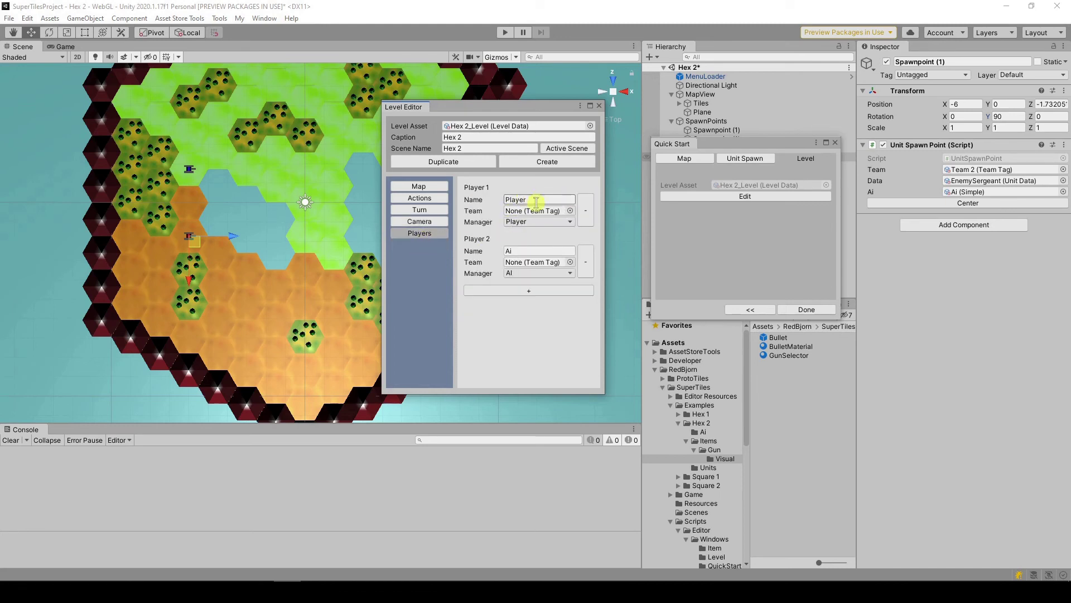
pyautogui.click(569, 211)
pyautogui.click(635, 247)
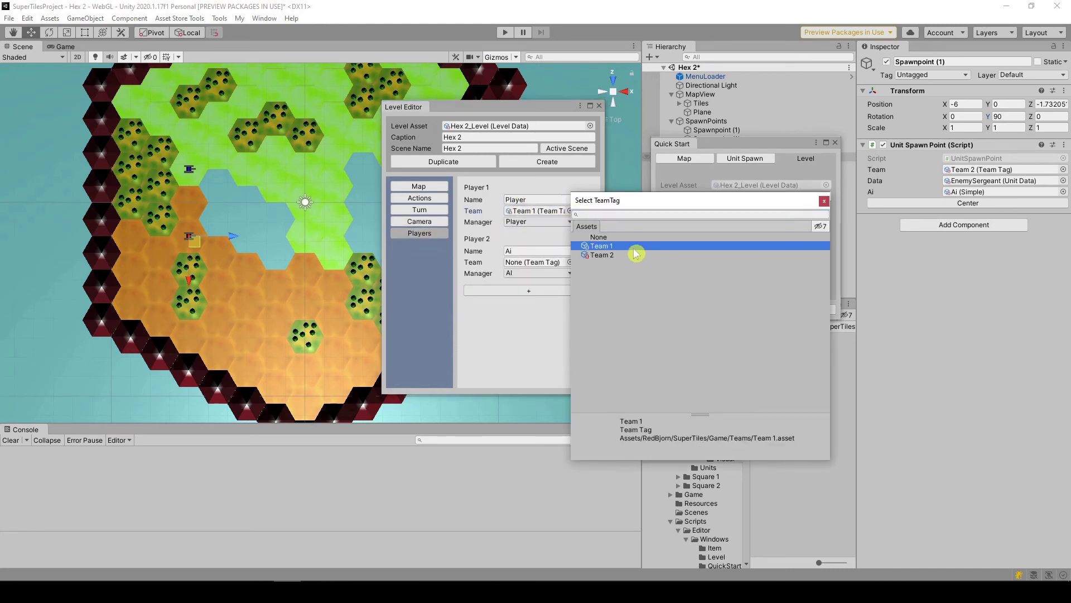
pyautogui.doubleClick(637, 250)
pyautogui.click(569, 262)
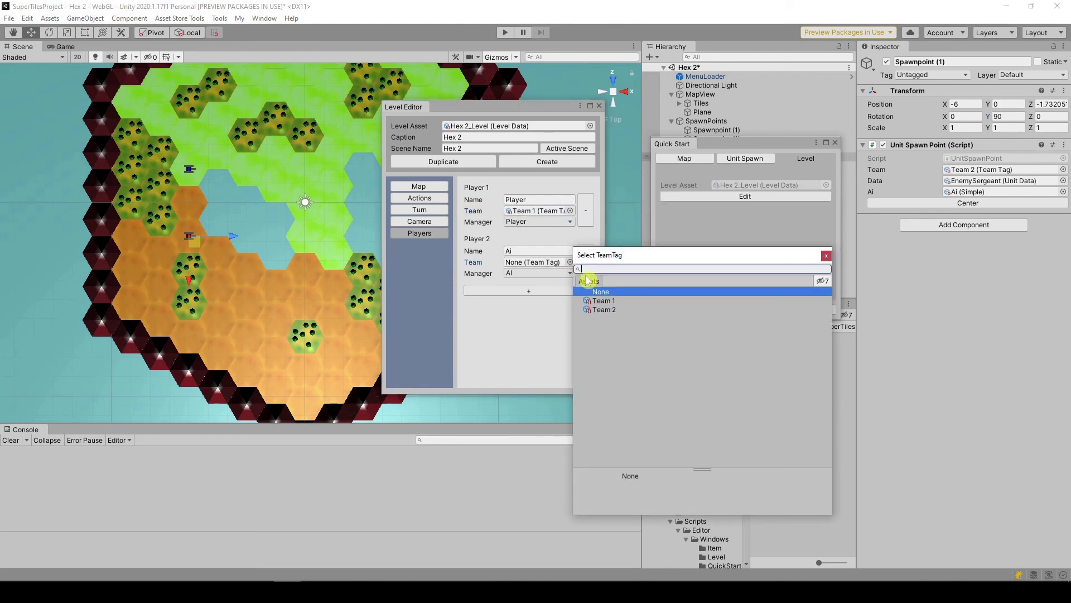
pyautogui.click(629, 313)
pyautogui.doubleClick(631, 313)
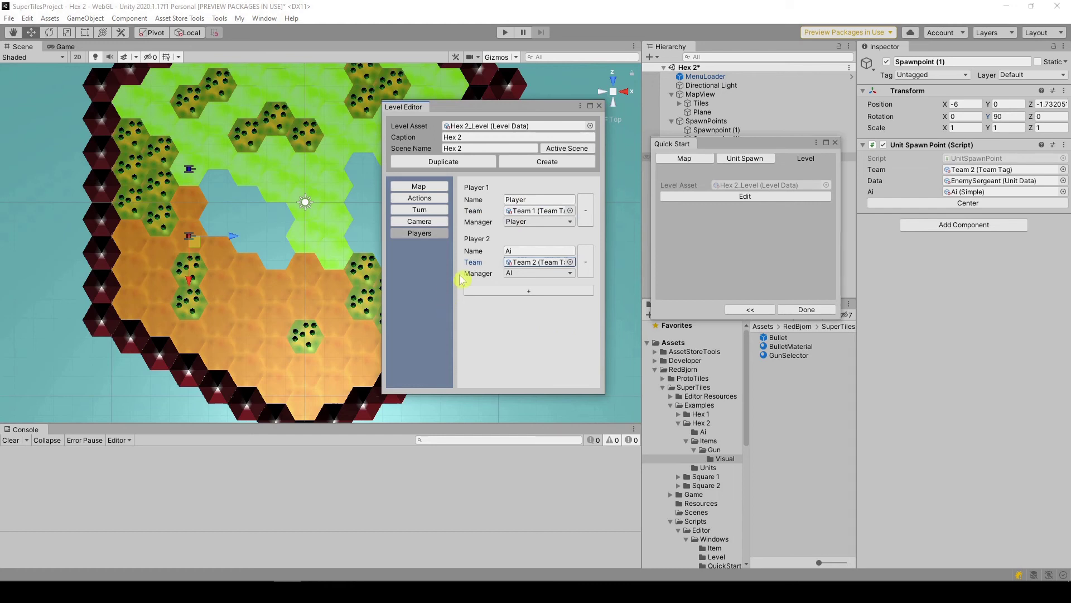
pyautogui.click(599, 106)
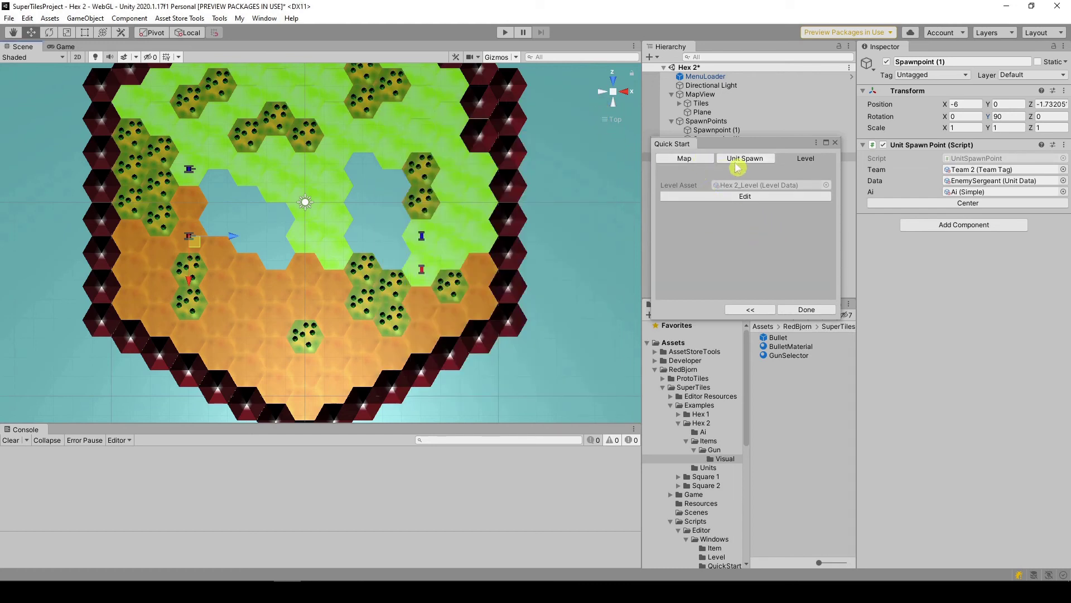
# Step: Finish Quick Start with Done, save the Hex 2 scene, and start Play mode
pyautogui.click(824, 311)
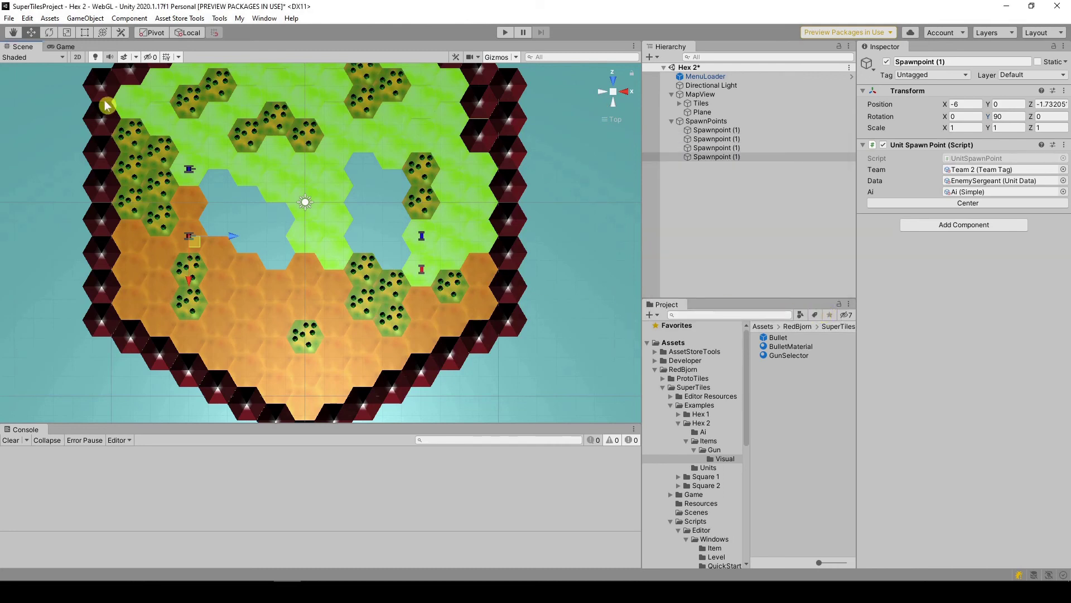
pyautogui.click(9, 18)
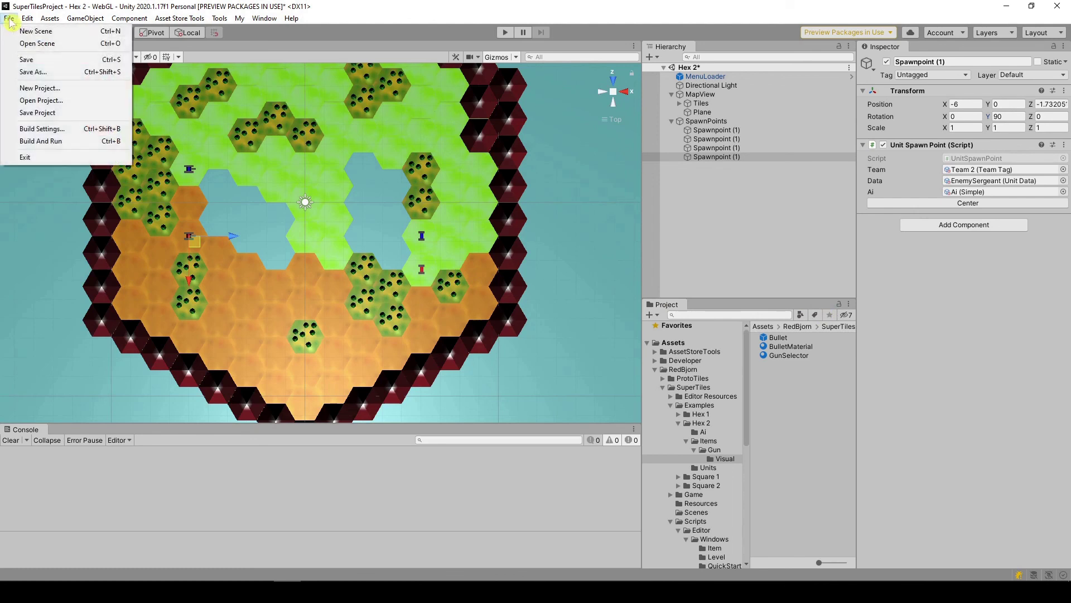
pyautogui.click(26, 60)
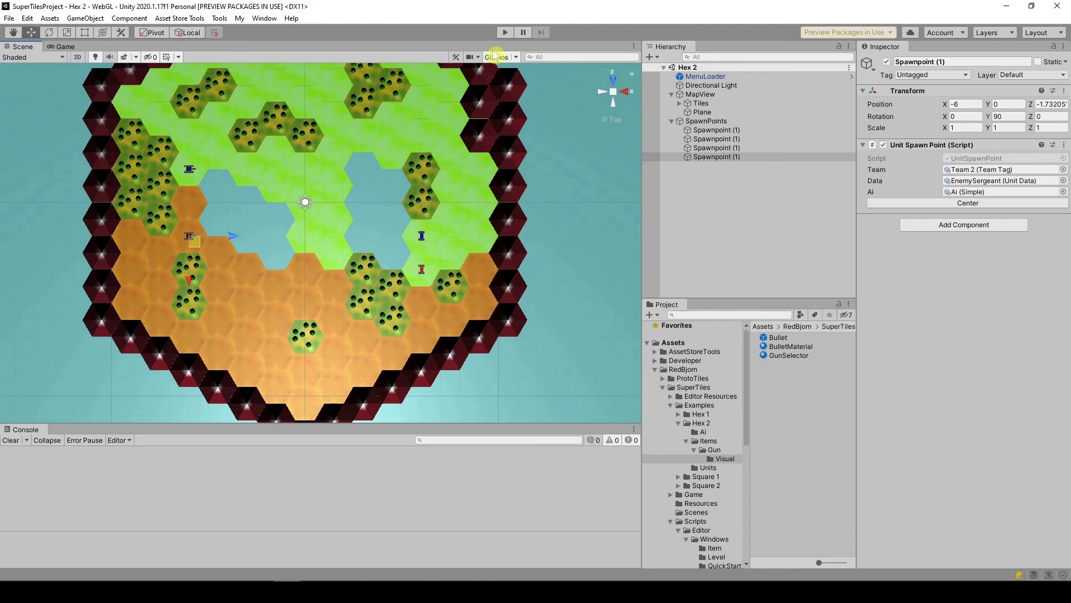
pyautogui.click(506, 33)
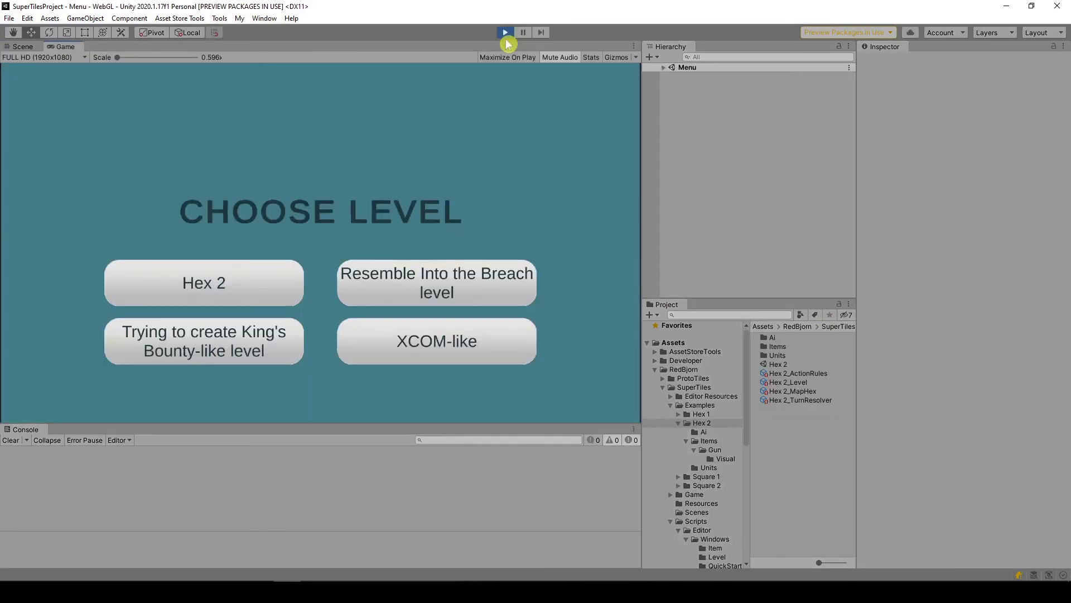
# Step: Launch Hex 2, move the blue unit to the top hex and the red unit near the bottom, then complete the turn
pyautogui.click(290, 286)
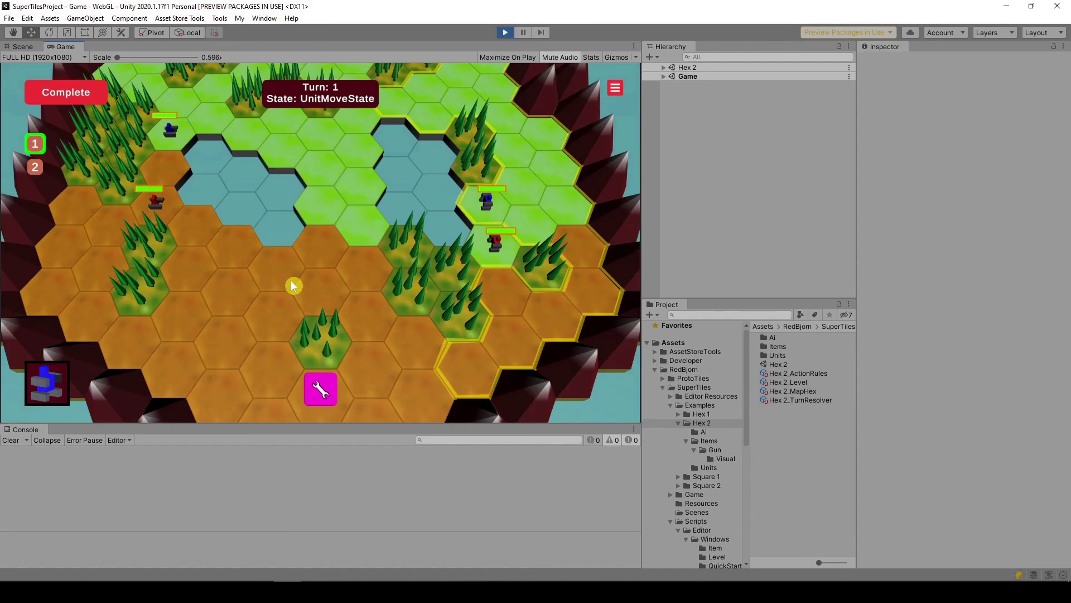
pyautogui.click(490, 201)
pyautogui.click(448, 92)
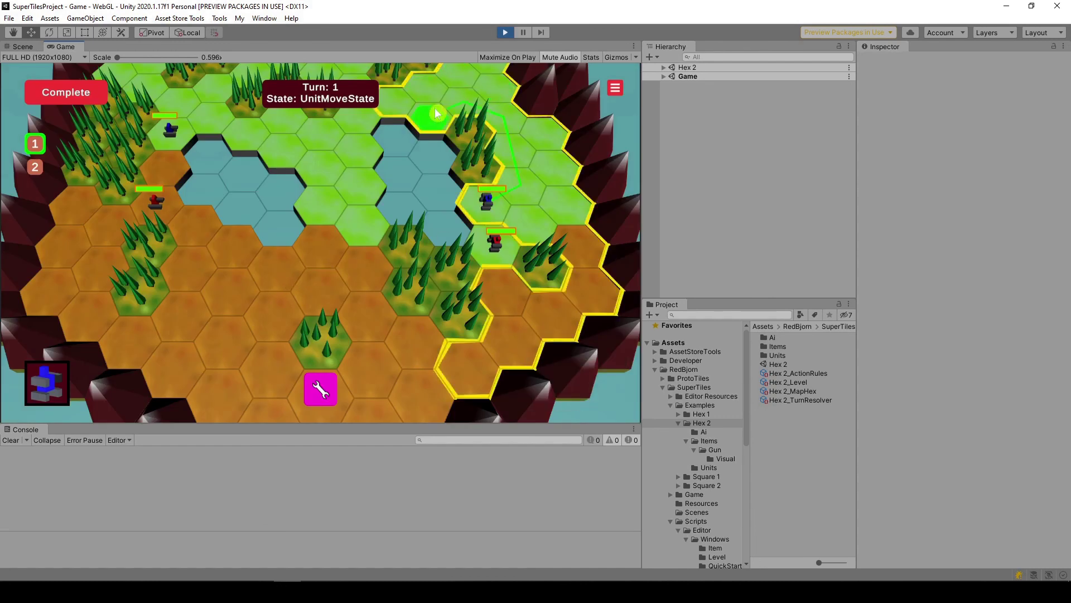
pyautogui.click(501, 241)
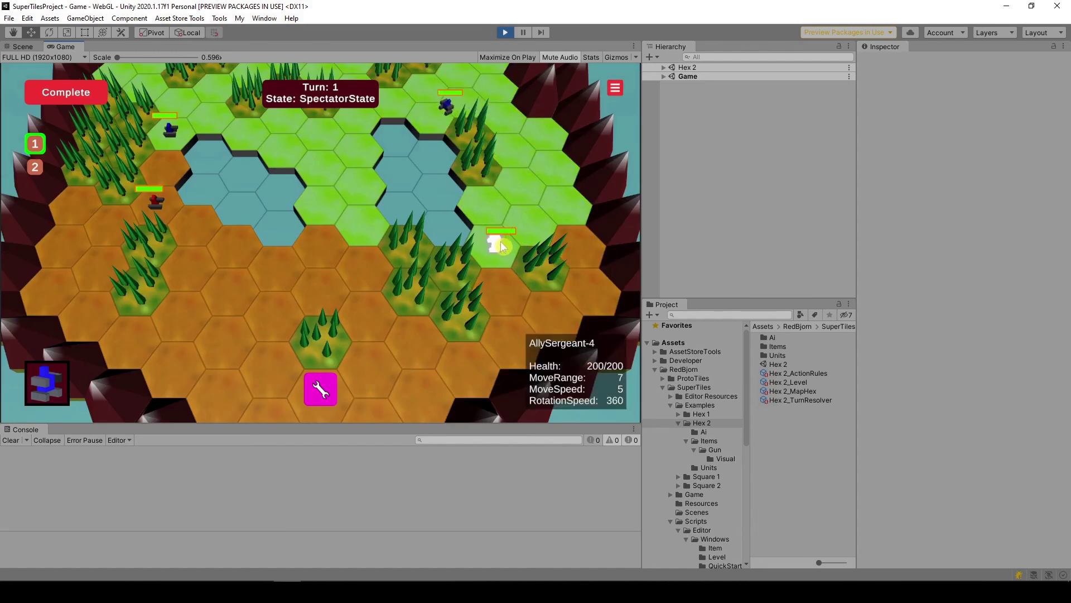
pyautogui.click(369, 365)
pyautogui.click(100, 96)
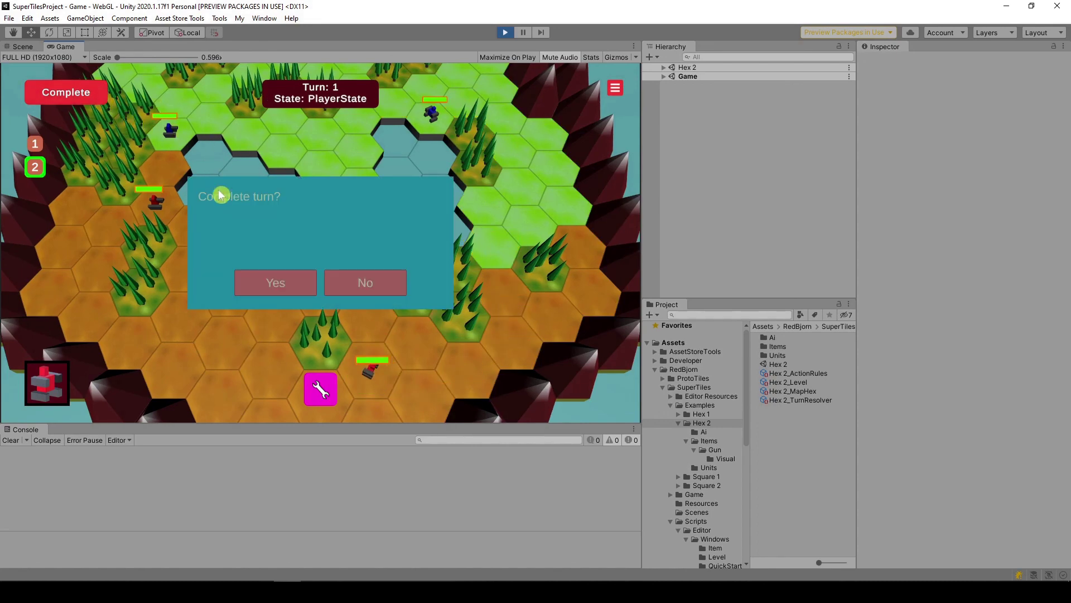
pyautogui.click(299, 283)
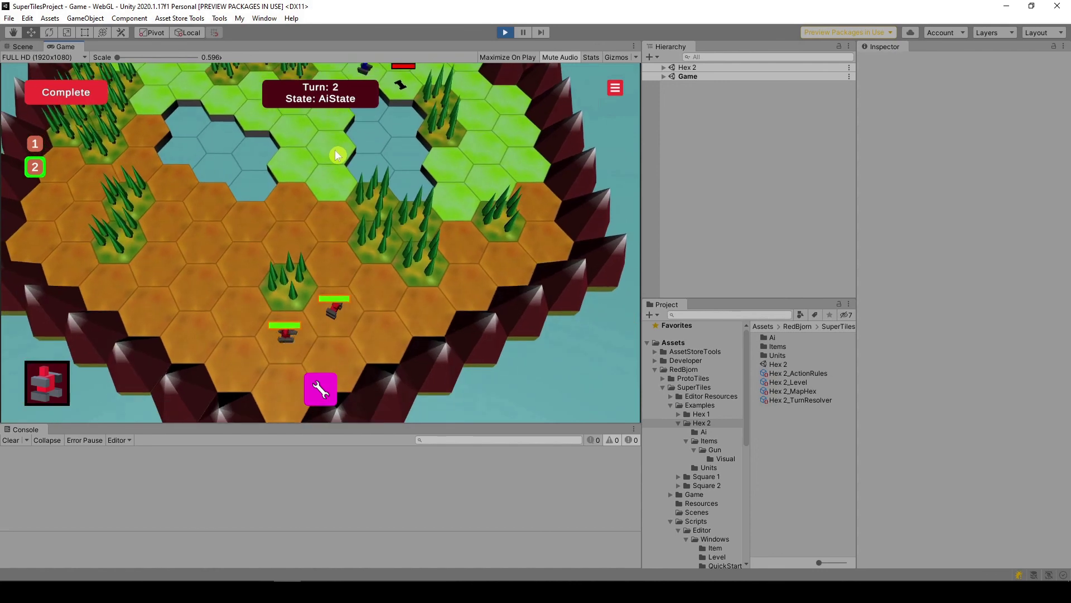
# Step: Advance a unit toward the enemy, fire the gun at it, complete the turn, and return to the menu after the AI wins
pyautogui.click(336, 161)
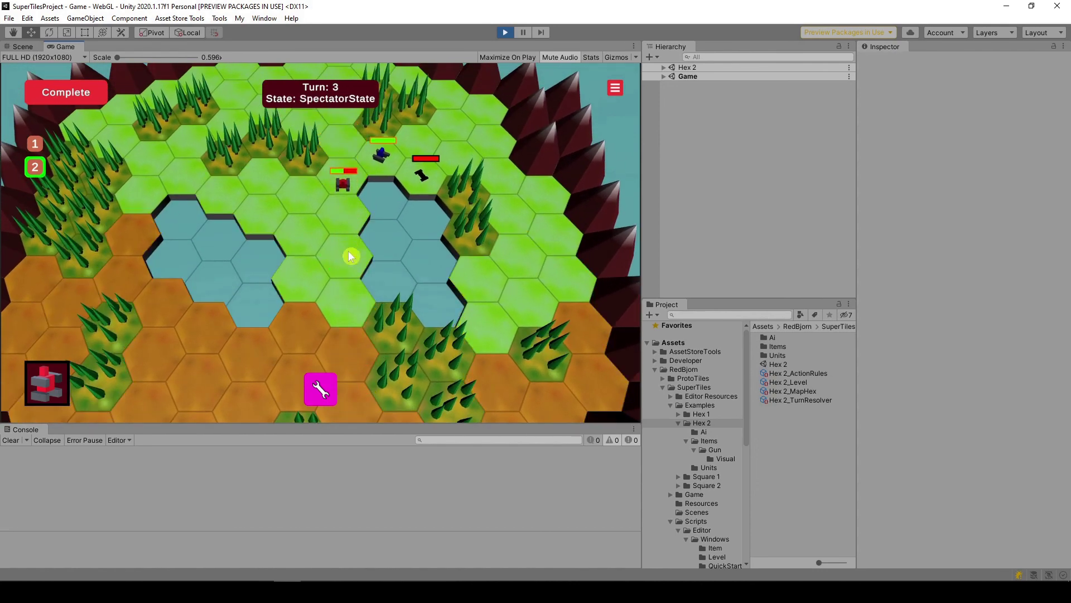
pyautogui.click(327, 379)
pyautogui.click(381, 161)
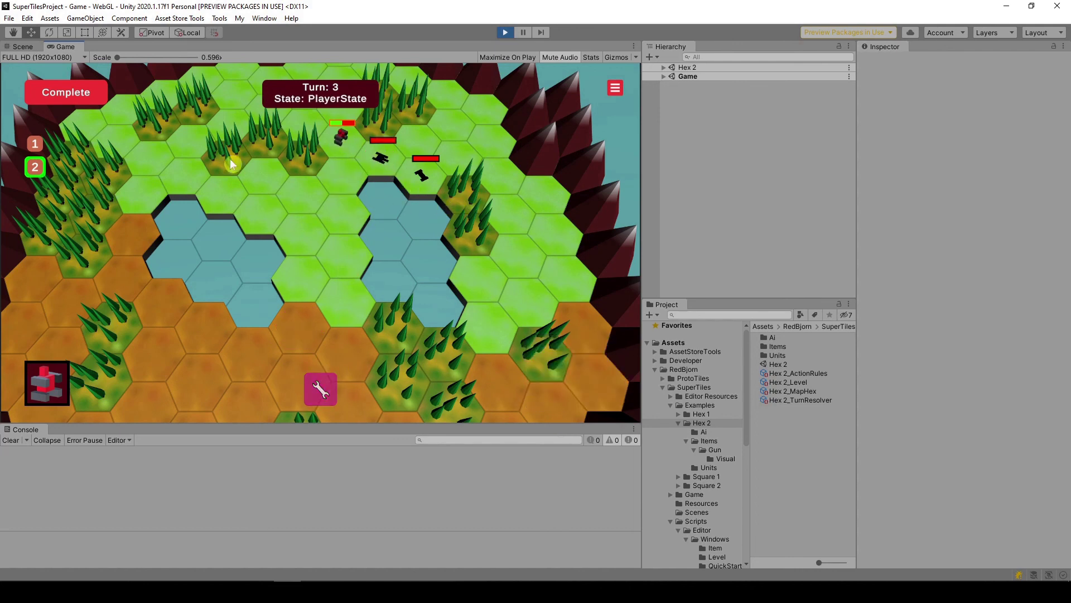
pyautogui.click(95, 92)
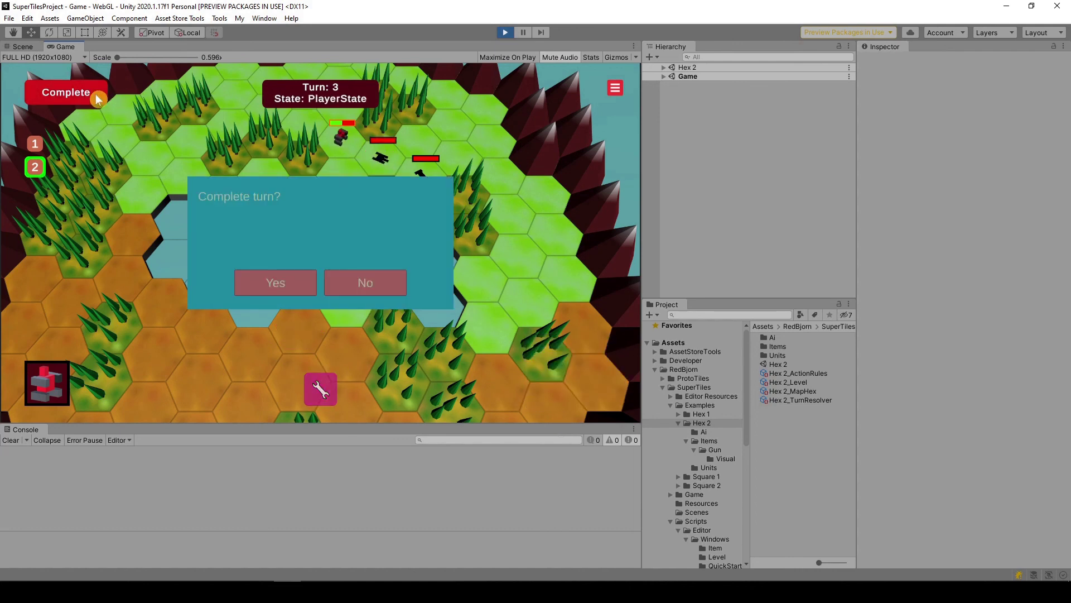
pyautogui.click(311, 281)
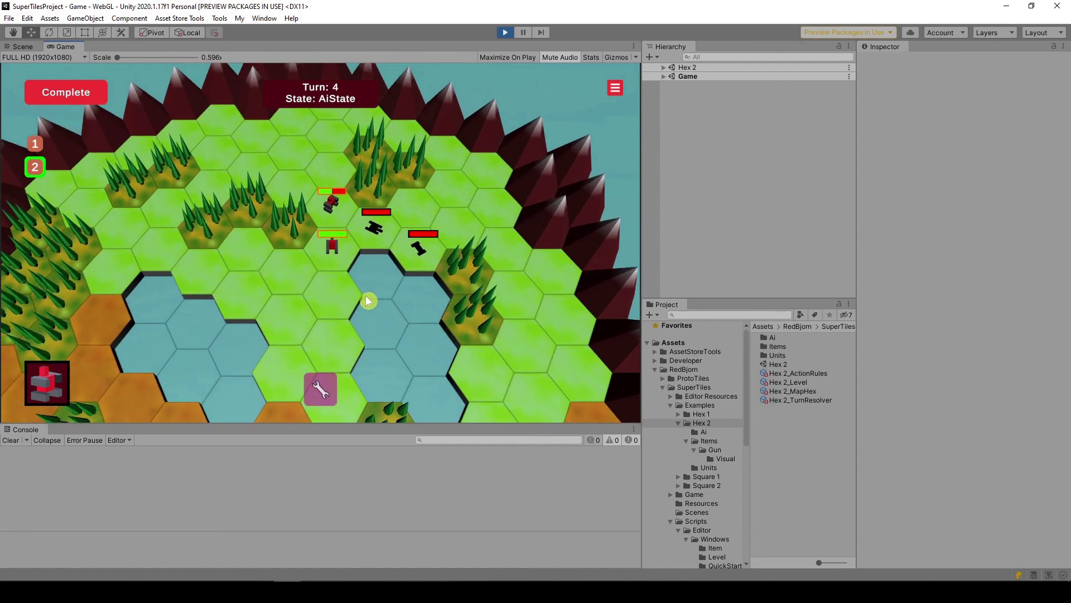
pyautogui.moveTo(367, 300); pyautogui.dragTo(260, 218)
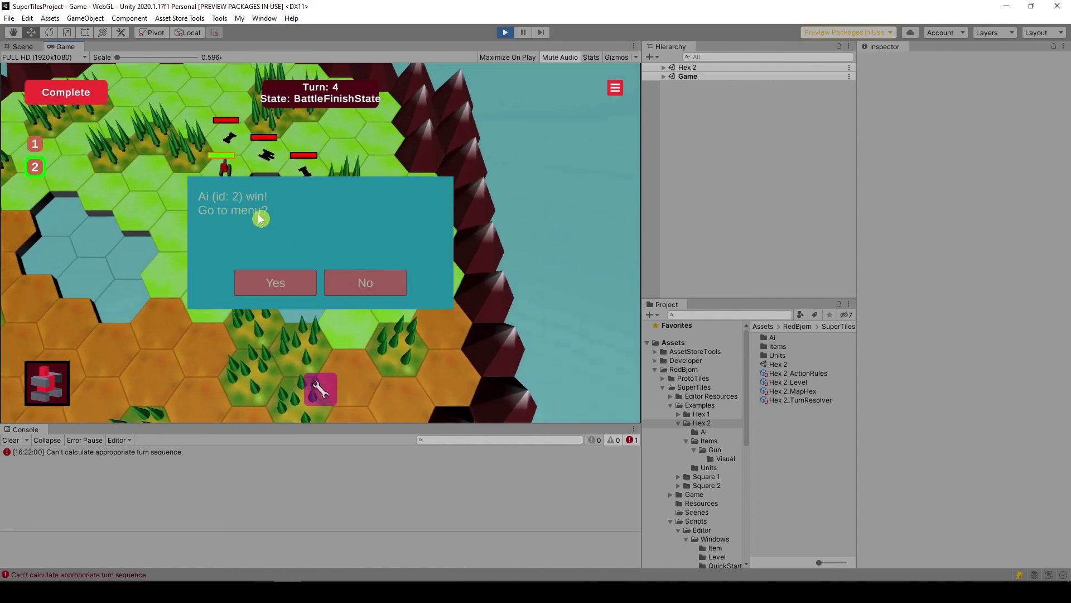
pyautogui.click(284, 282)
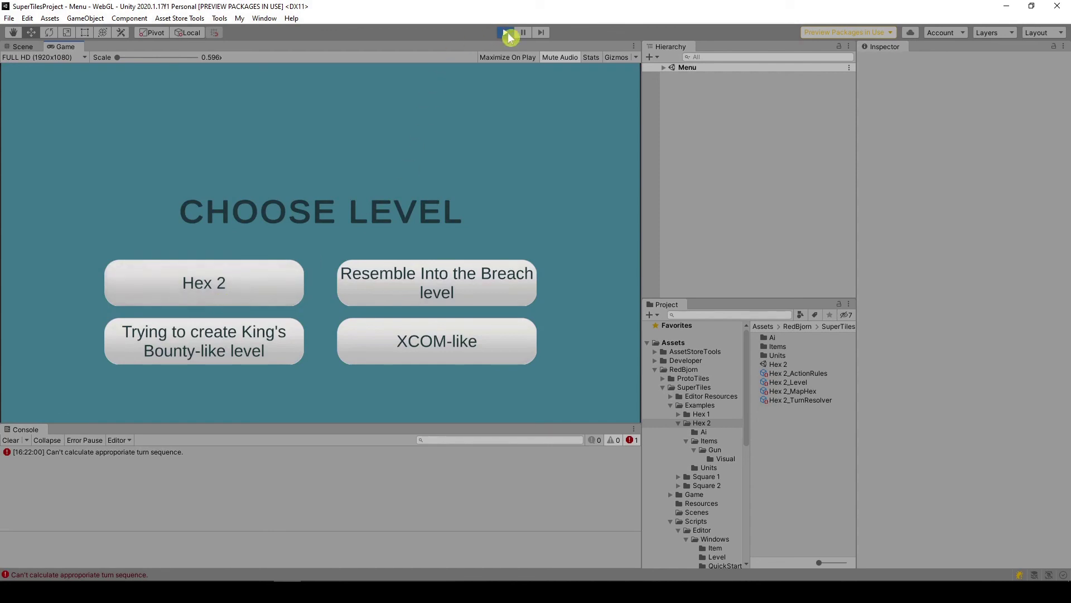
# Step: Stop Play mode, add Examples/Hex 2/Hex 2 to Scenes In Build at index 4, and save the scene
pyautogui.click(507, 33)
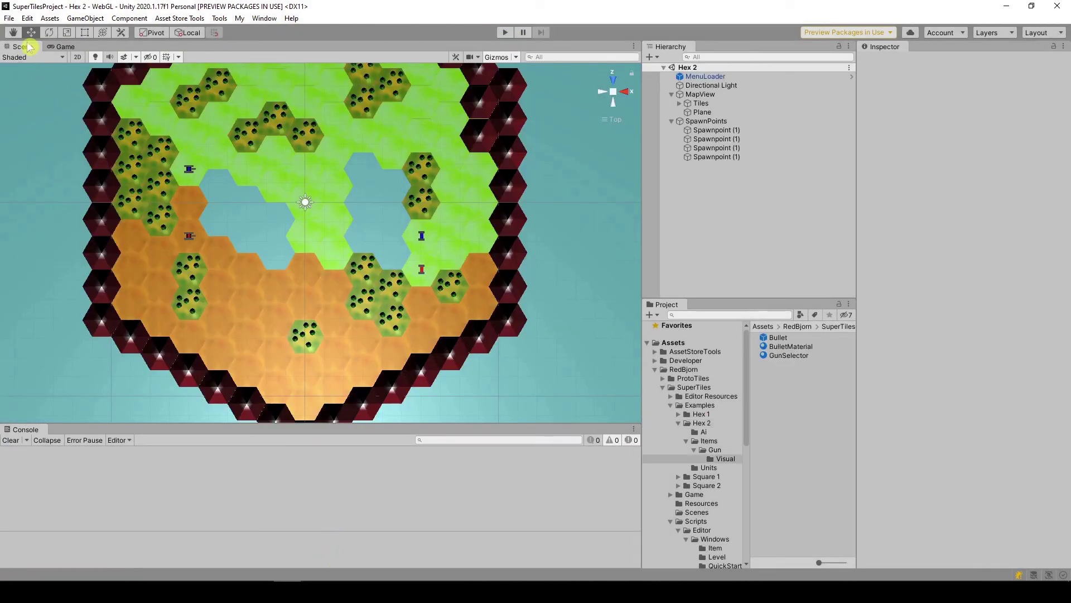
pyautogui.click(9, 18)
pyautogui.click(50, 130)
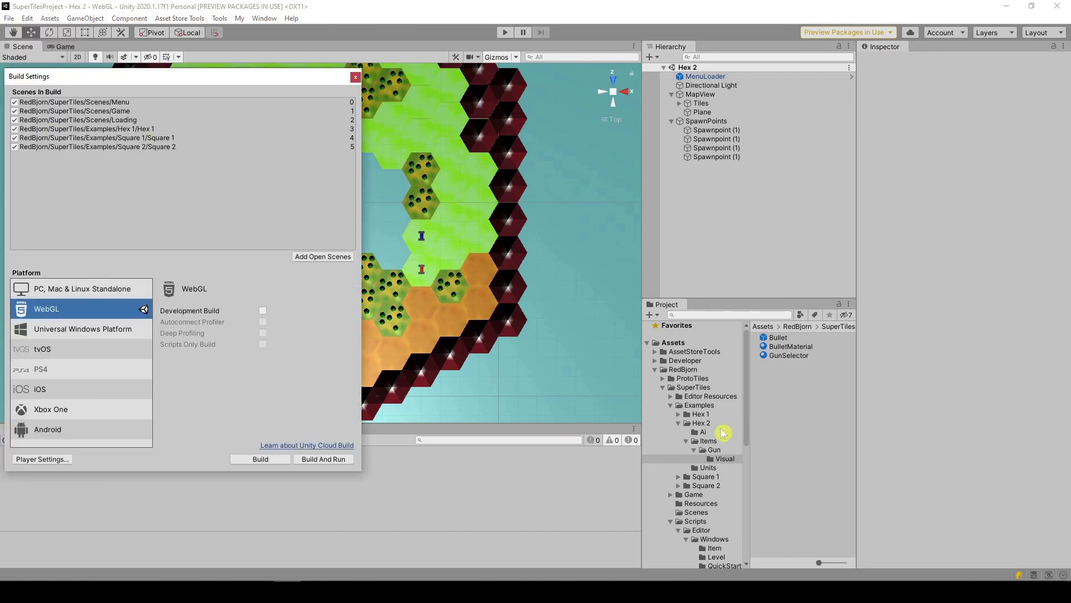
pyautogui.click(702, 422)
pyautogui.moveTo(778, 364); pyautogui.dragTo(166, 137)
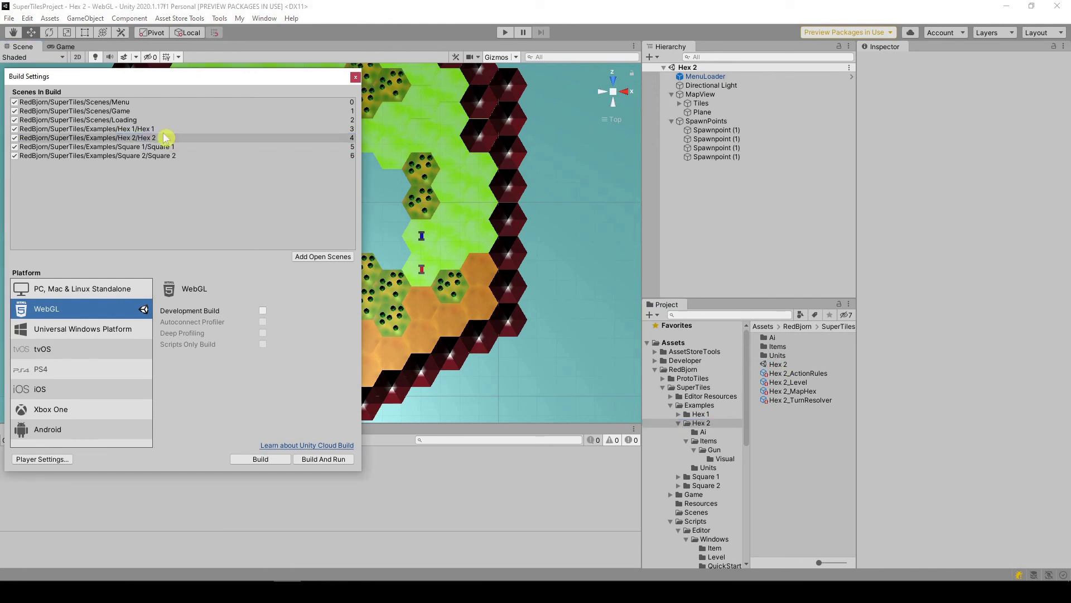
pyautogui.click(356, 79)
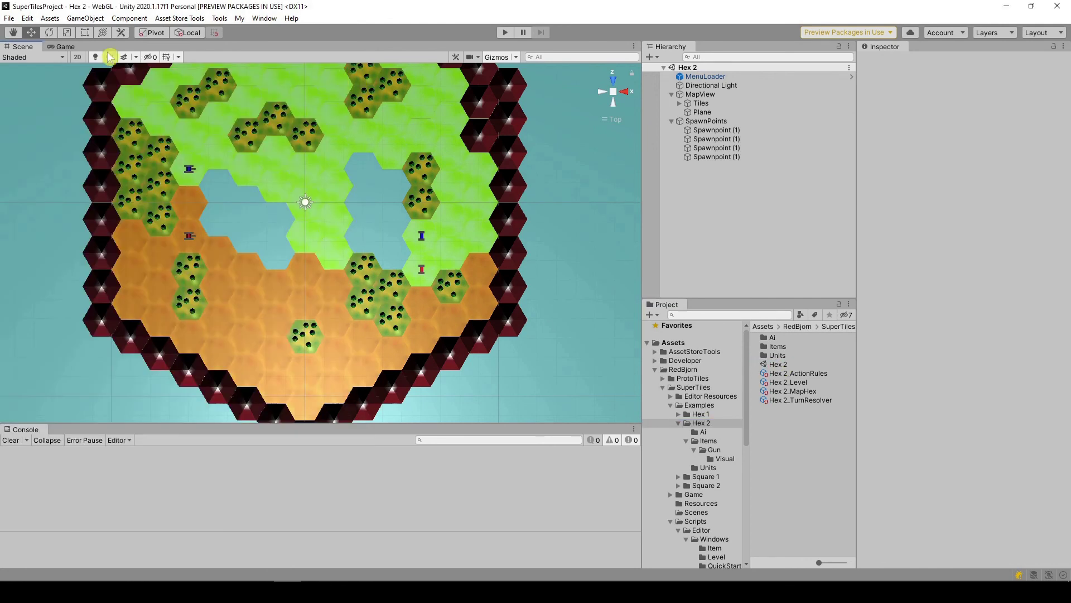
pyautogui.click(9, 18)
pyautogui.click(30, 60)
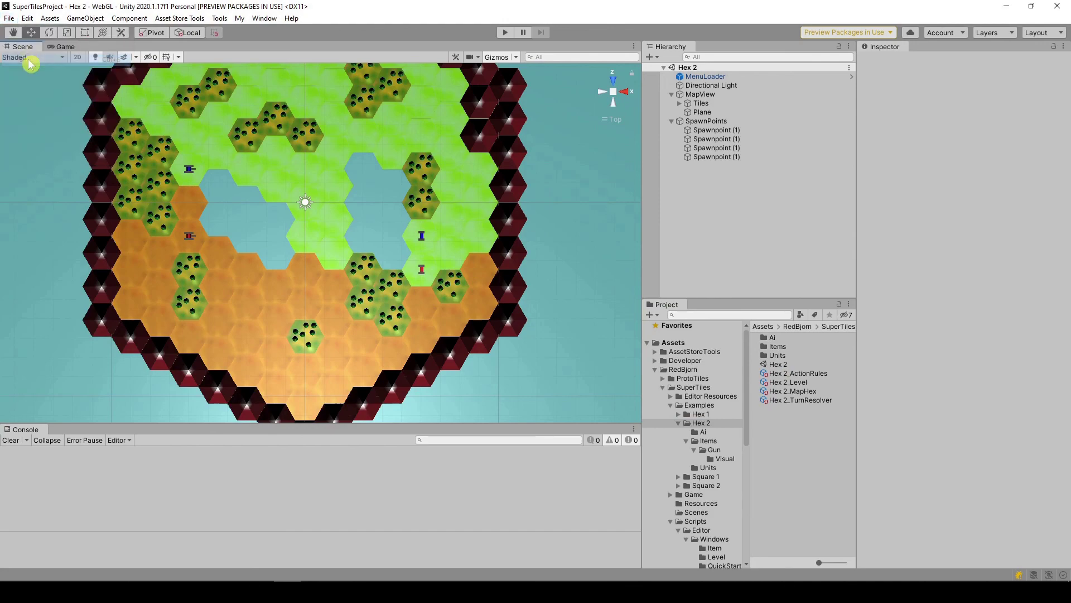